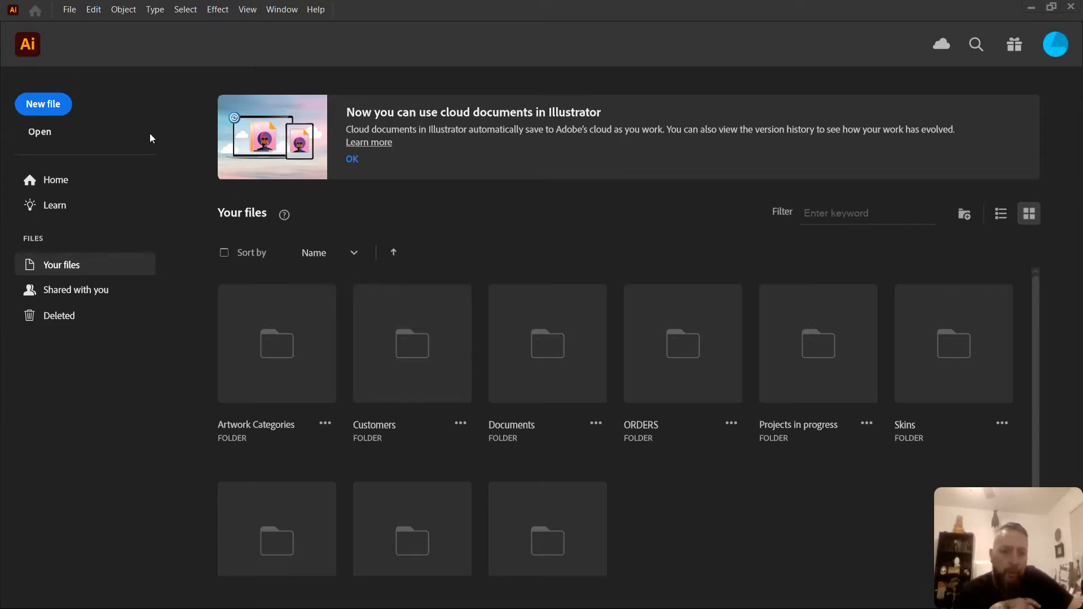
Create a new document from the recent 2000 x 2000 px Print preset
{"action": "left_click", "coordinate": [68, 11]}
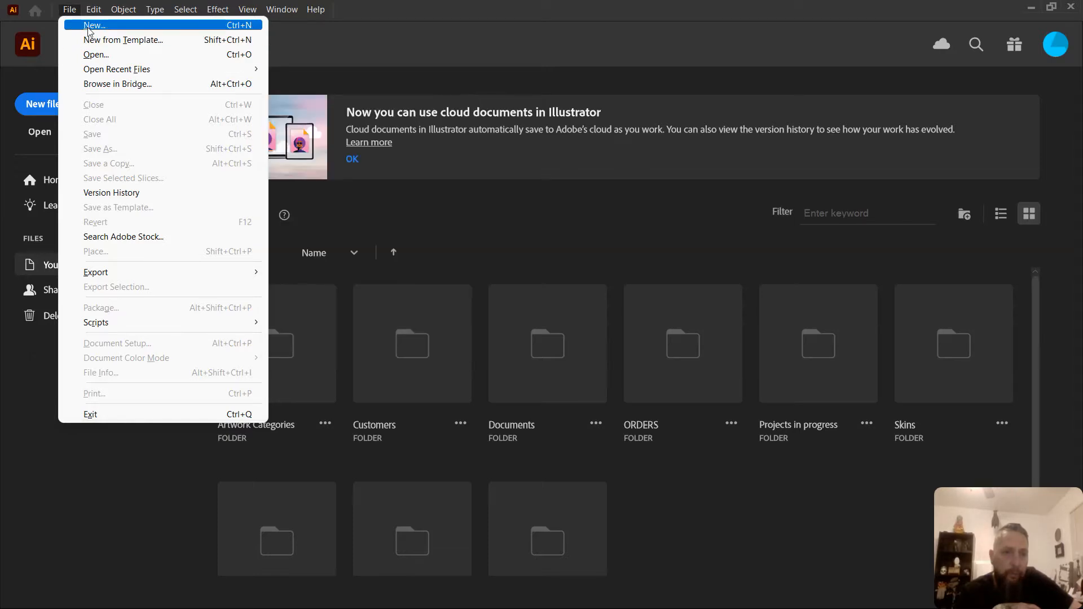
{"action": "left_click", "coordinate": [480, 49]}
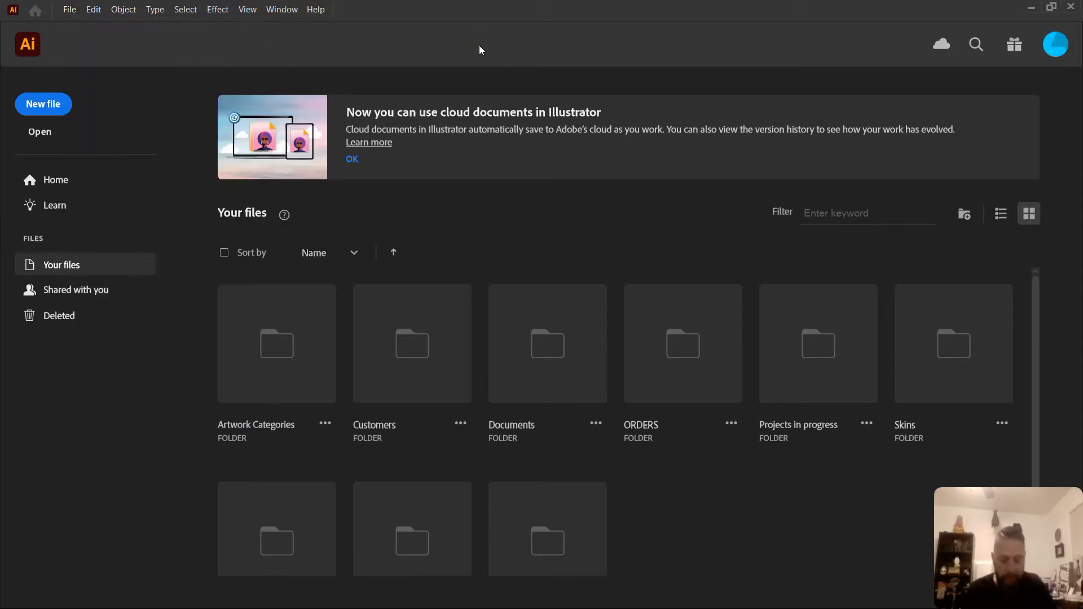
{"action": "key", "text": "ctrl+n"}
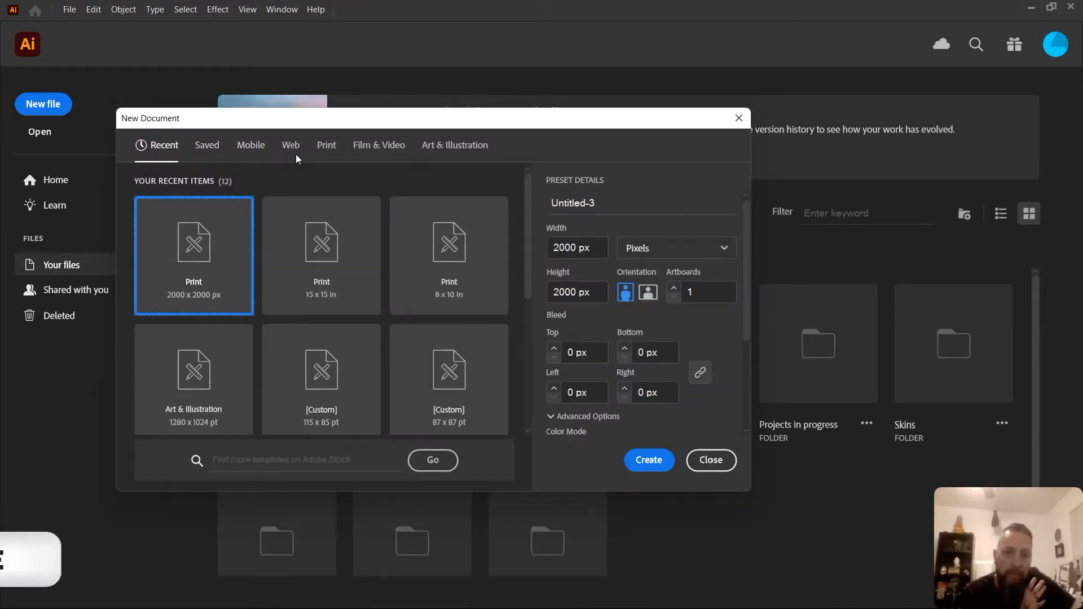
{"action": "left_click", "coordinate": [326, 147]}
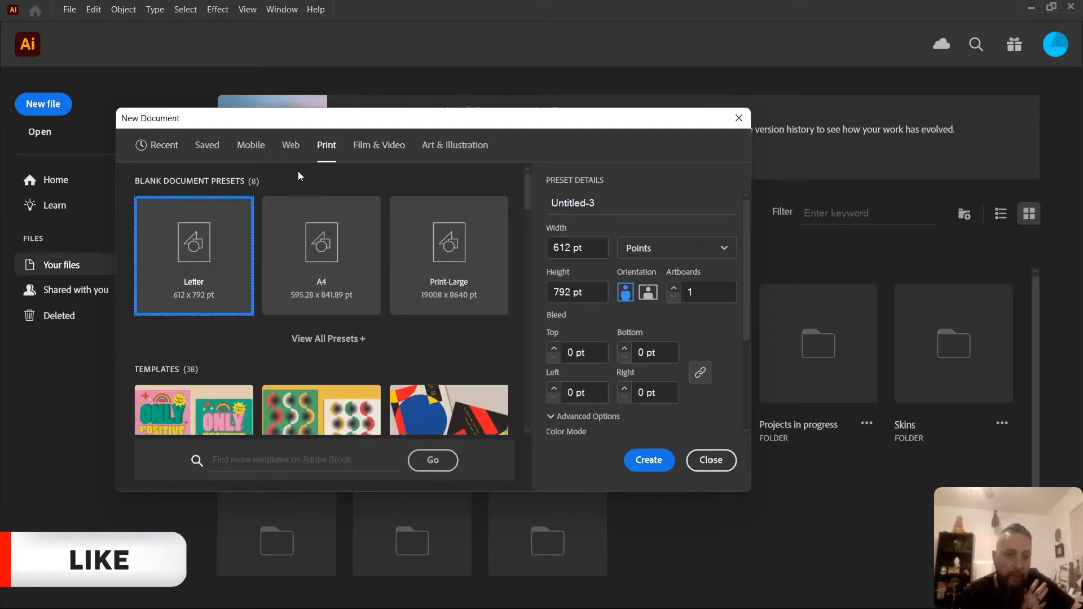
{"action": "left_click", "coordinate": [171, 146]}
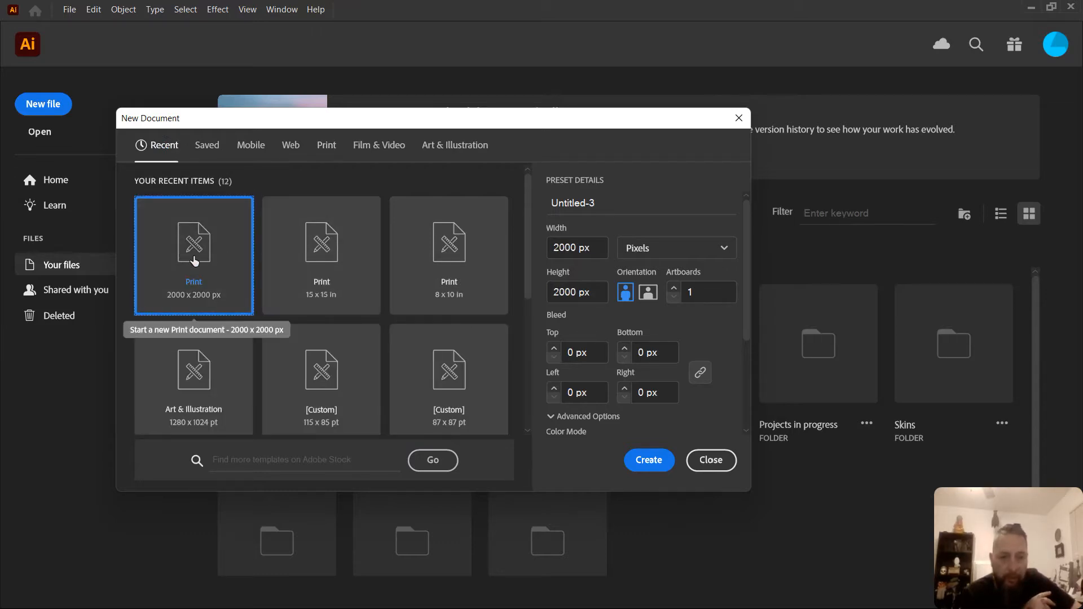
{"action": "double_click", "coordinate": [583, 201]}
{"action": "triple_click", "coordinate": [585, 200]}
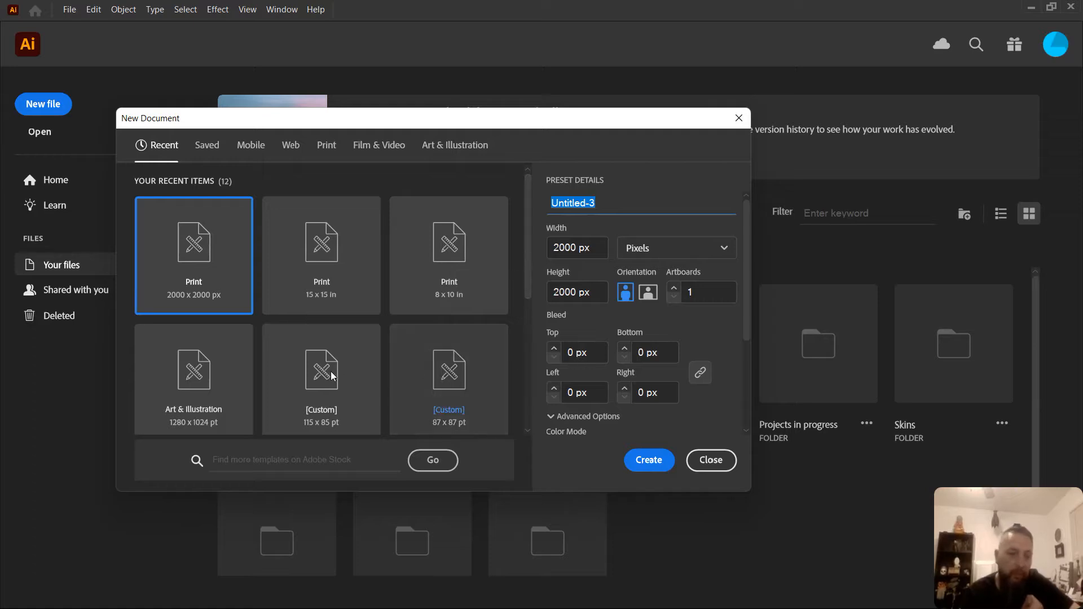
{"action": "left_click", "coordinate": [648, 458]}
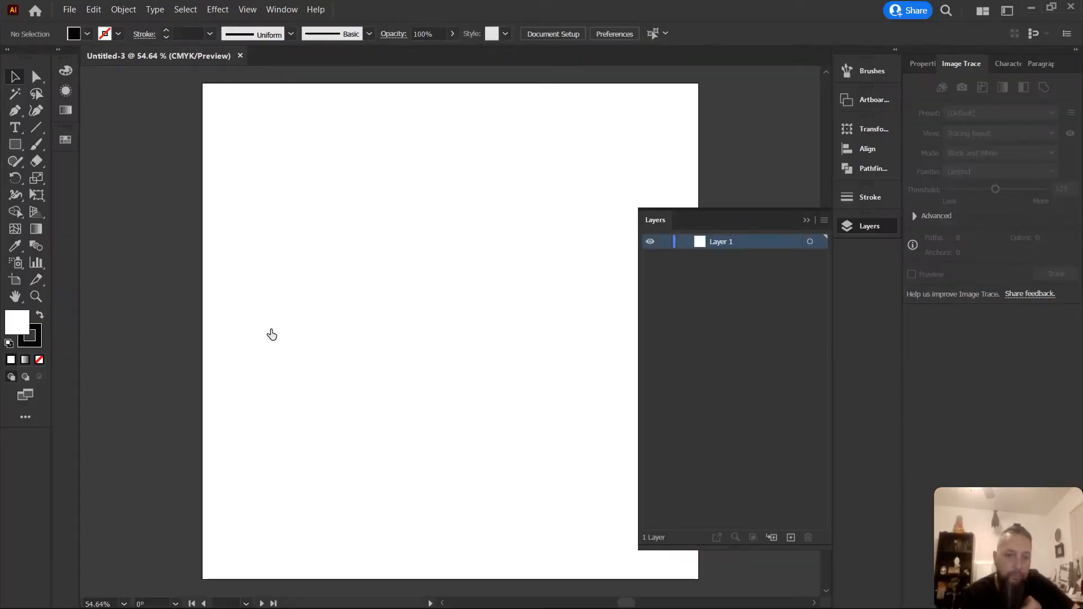
Collapse the expanded Layers panel to clear the artboard
{"action": "scroll", "coordinate": [420, 410], "scroll_direction": "down", "scroll_amount": 1}
{"action": "scroll", "coordinate": [467, 386], "scroll_direction": "up", "scroll_amount": 1}
{"action": "left_click", "coordinate": [806, 219]}
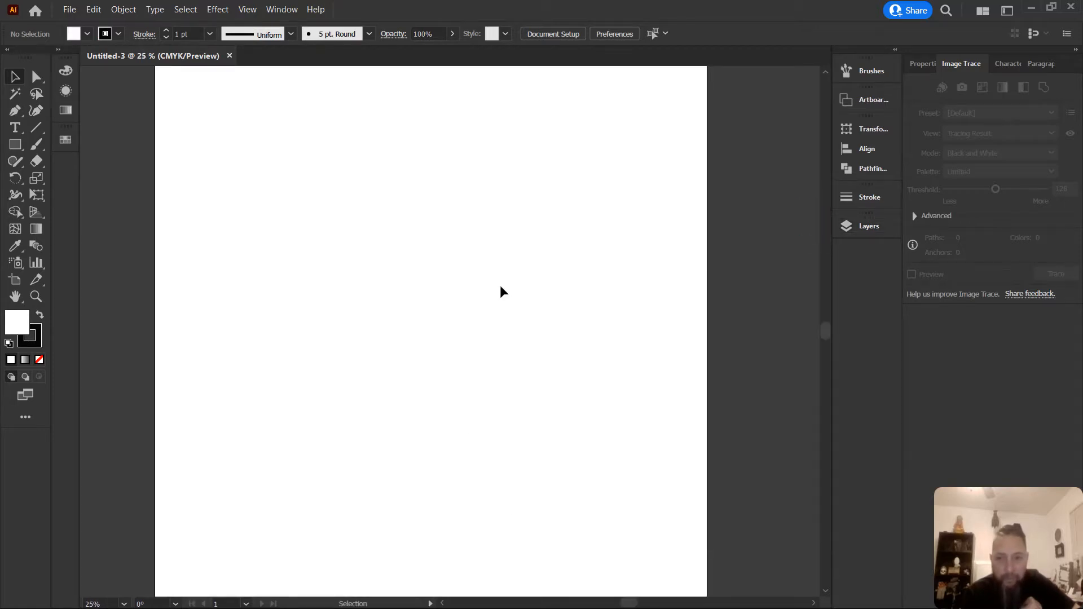
{"action": "scroll", "coordinate": [284, 290], "scroll_direction": "down", "scroll_amount": 1}
{"action": "scroll", "coordinate": [439, 303], "scroll_direction": "up", "scroll_amount": 1}
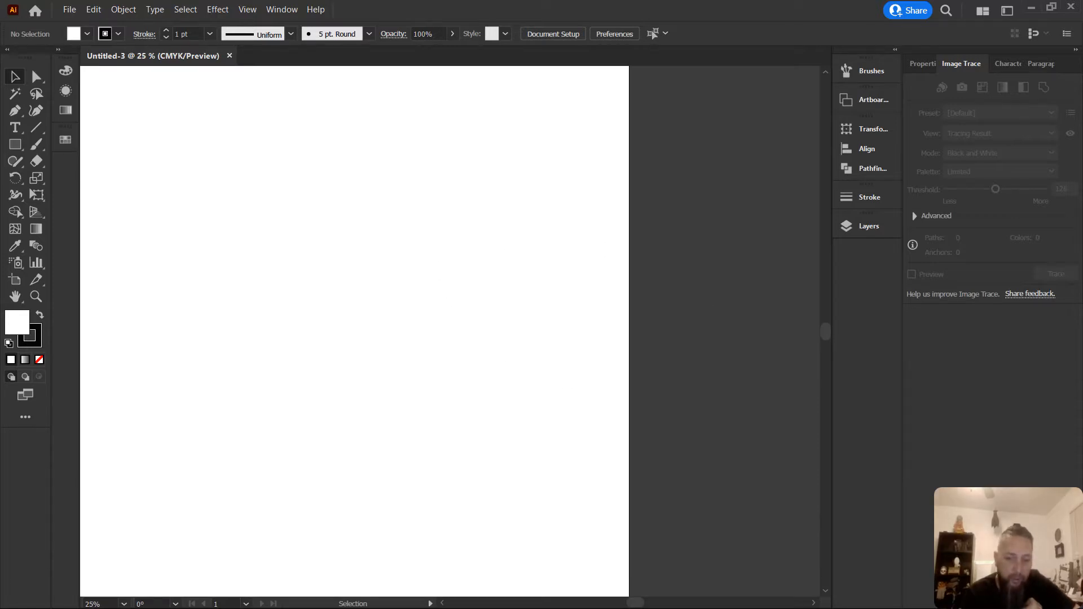
Switch to Chrome and show the Google image results for BIGFOOT ROCK ON VECTOR
{"action": "key", "text": "super"}
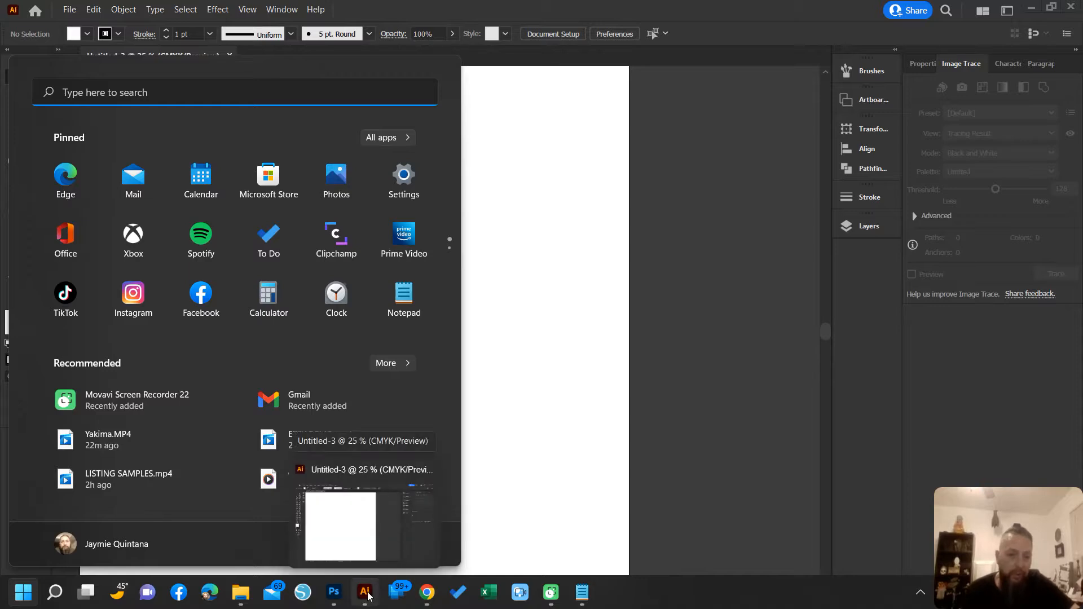
{"action": "left_click", "coordinate": [423, 602]}
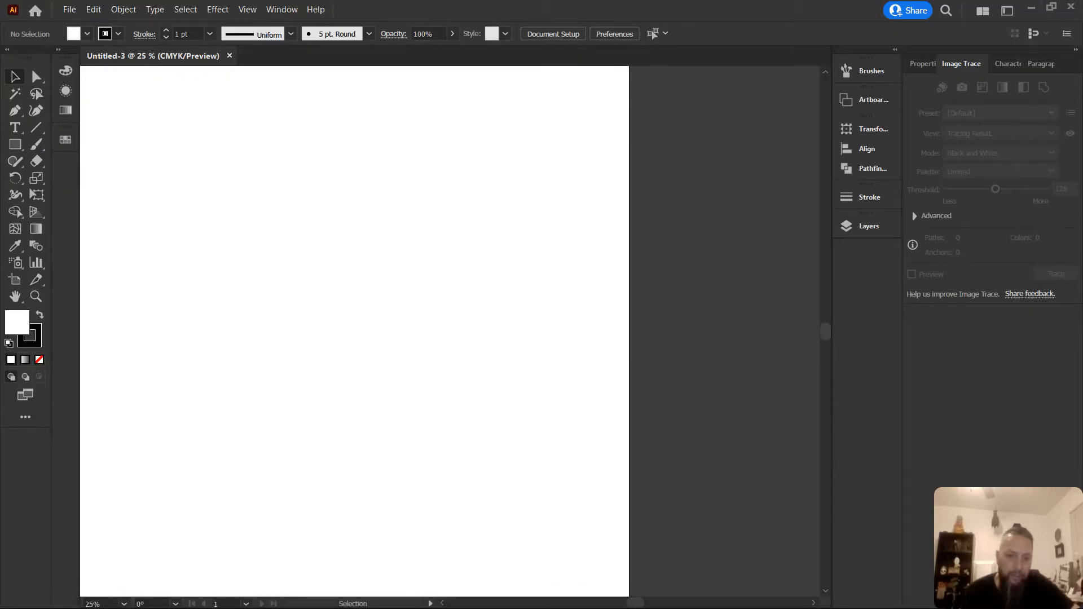
{"action": "key", "text": "super"}
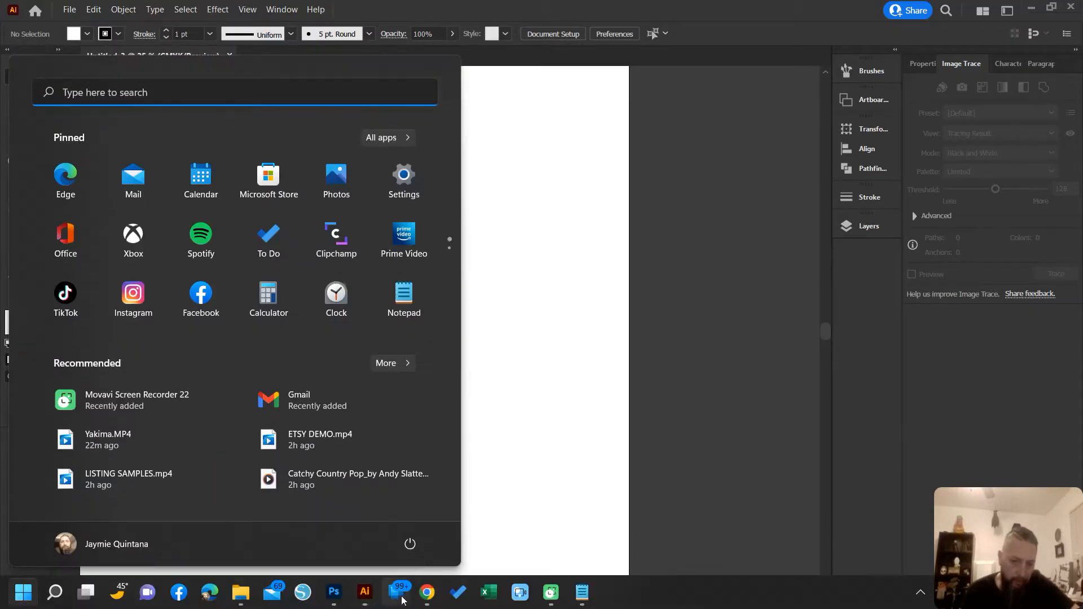
{"action": "mouse_move", "coordinate": [424, 599]}
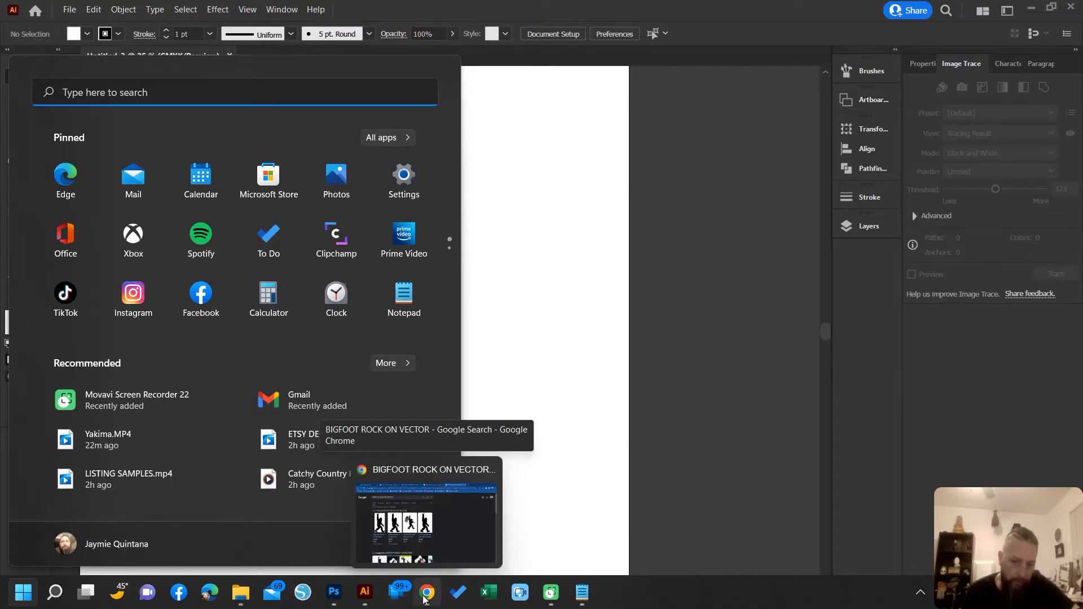
{"action": "left_click", "coordinate": [424, 600]}
{"action": "left_click", "coordinate": [192, 152]}
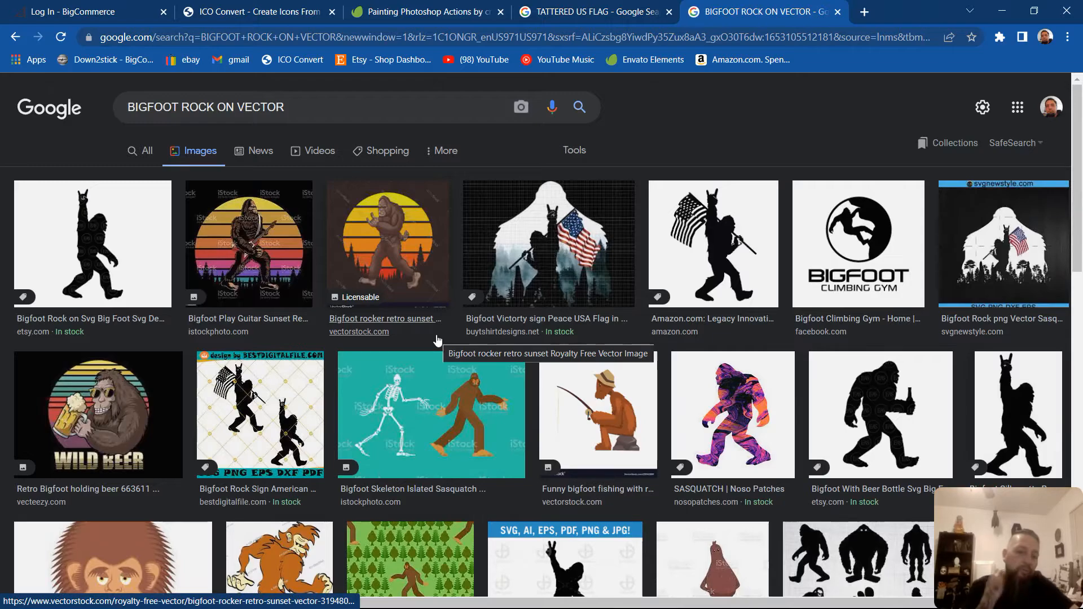
Browse the Bigfoot images and open the preview of the eBay silhouette raising a rock-on hand sign
{"action": "scroll", "coordinate": [643, 382], "scroll_direction": "down", "scroll_amount": 6}
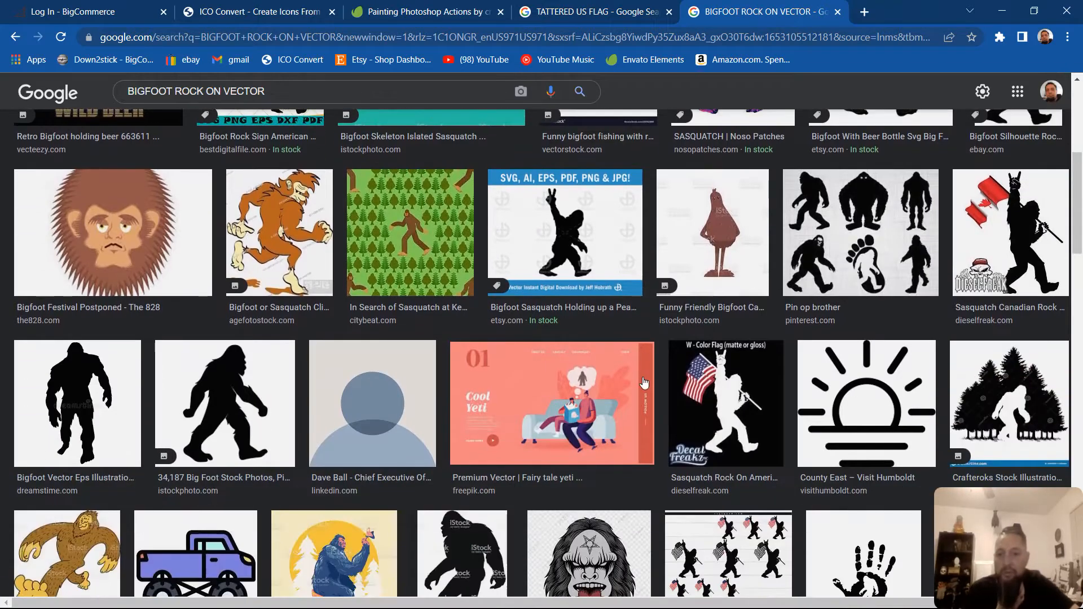
{"action": "left_click", "coordinate": [846, 236]}
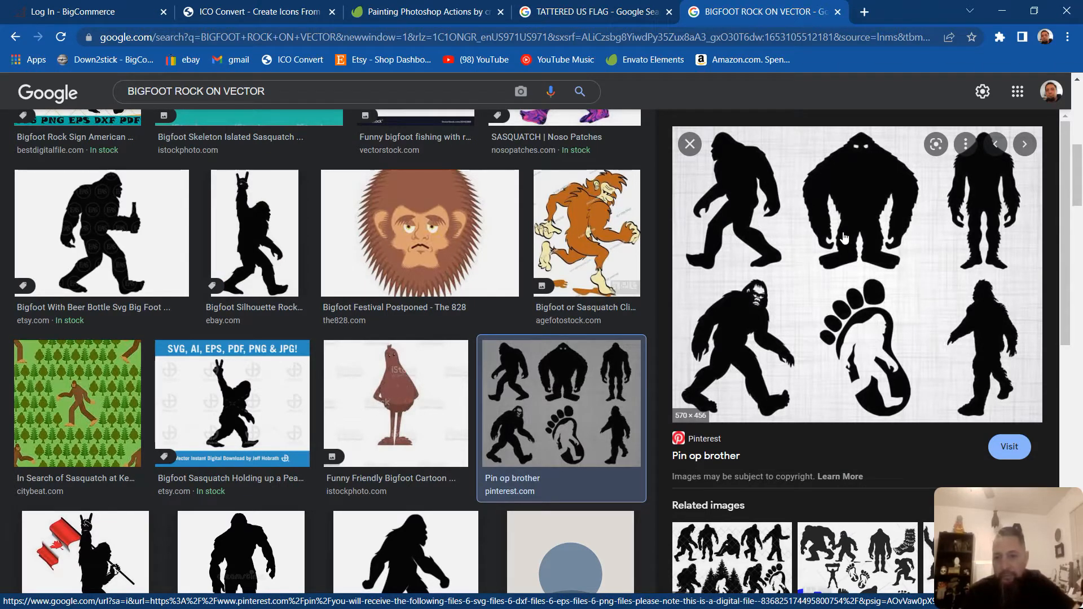
{"action": "scroll", "coordinate": [844, 239], "scroll_direction": "down", "scroll_amount": 5}
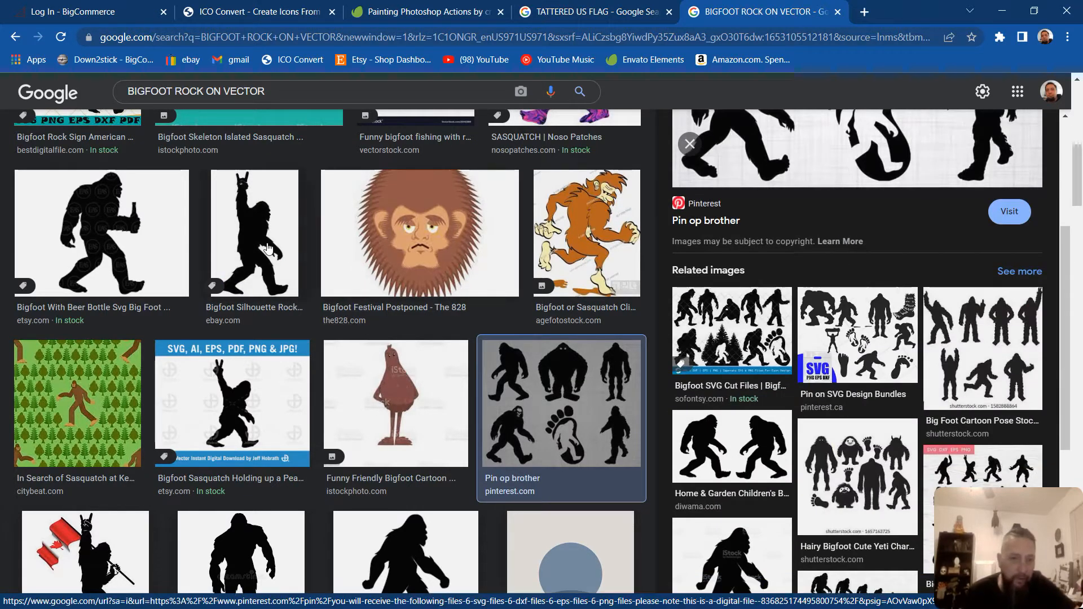
{"action": "left_click", "coordinate": [250, 233]}
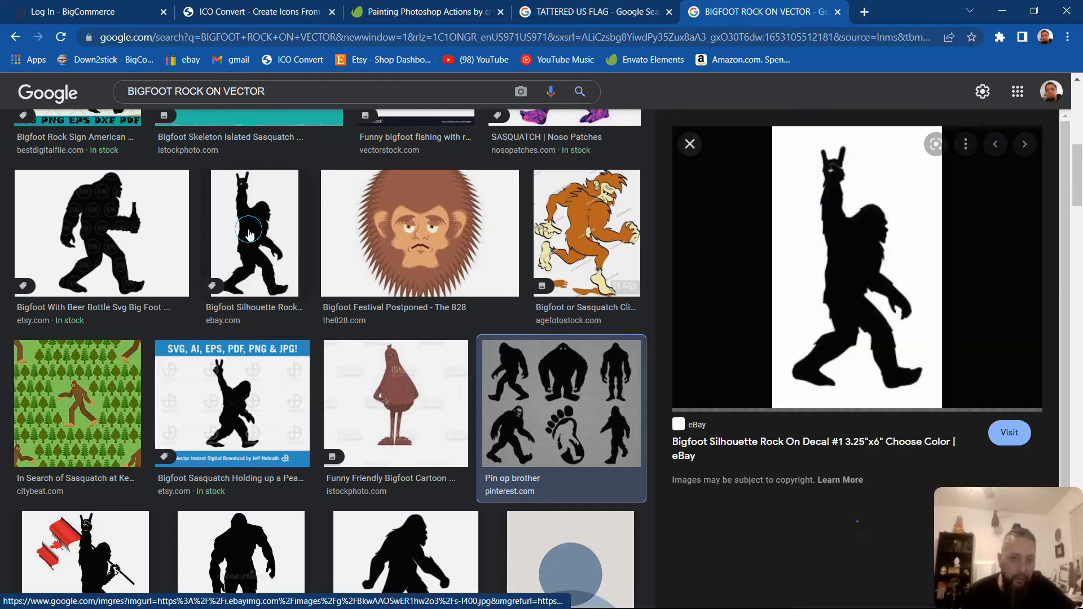
Copy the previewed Bigfoot silhouette image
{"action": "right_click", "coordinate": [837, 265]}
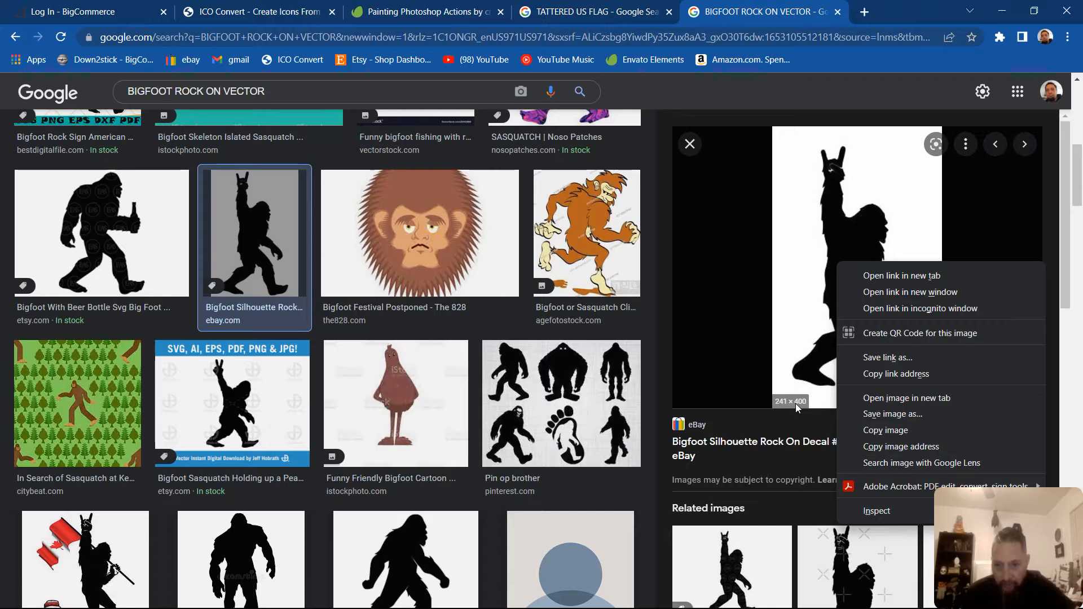
{"action": "left_click", "coordinate": [877, 429]}
{"action": "right_click", "coordinate": [853, 265]}
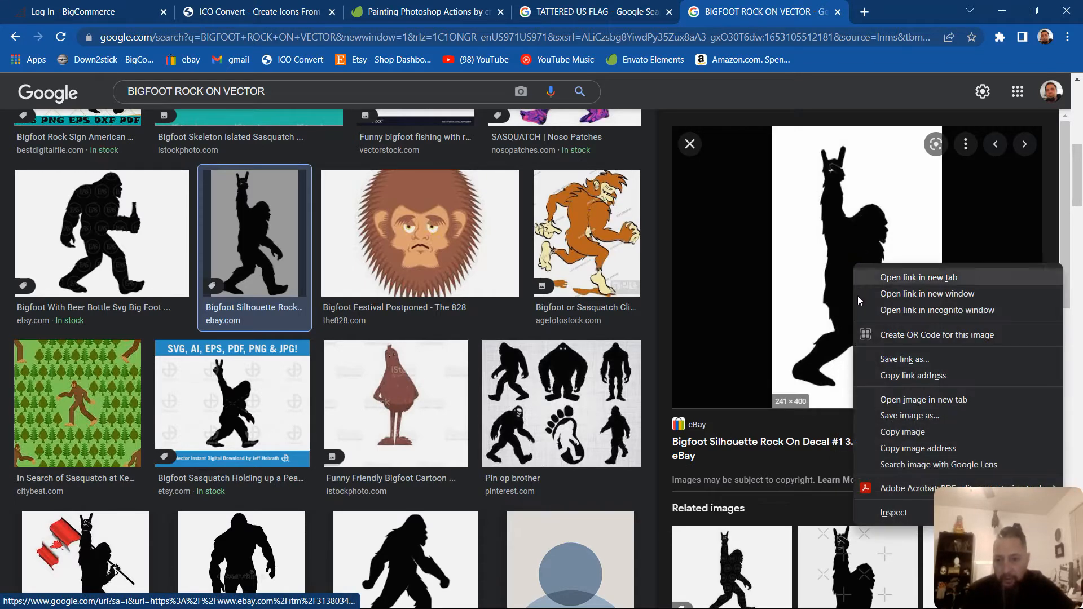
{"action": "left_click", "coordinate": [902, 433]}
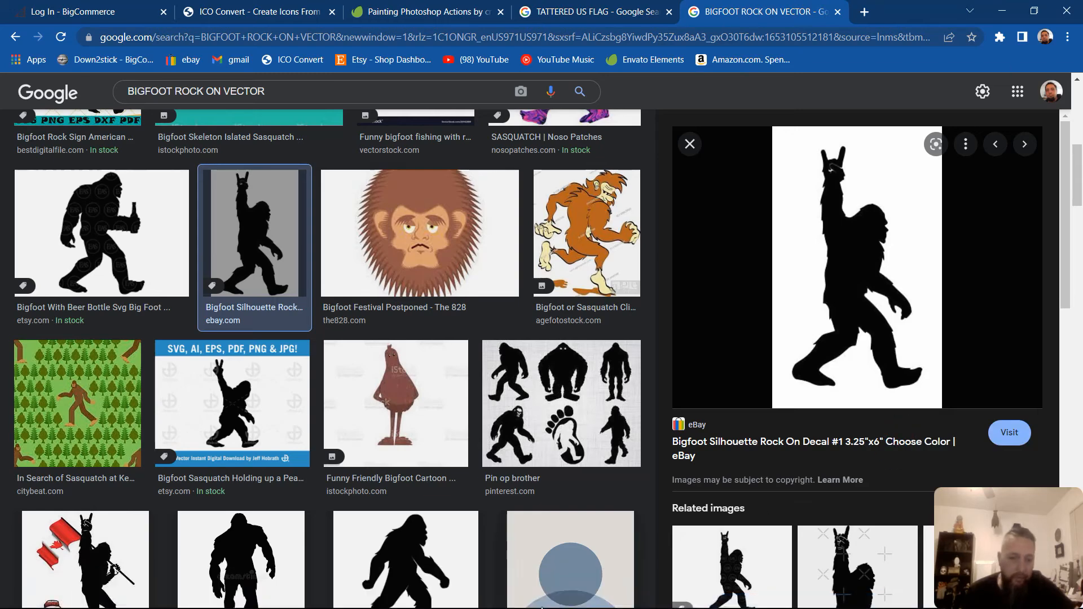
Try to transfer the previewed Bigfoot image straight from Chrome into the open Illustrator document
{"action": "key", "text": "super"}
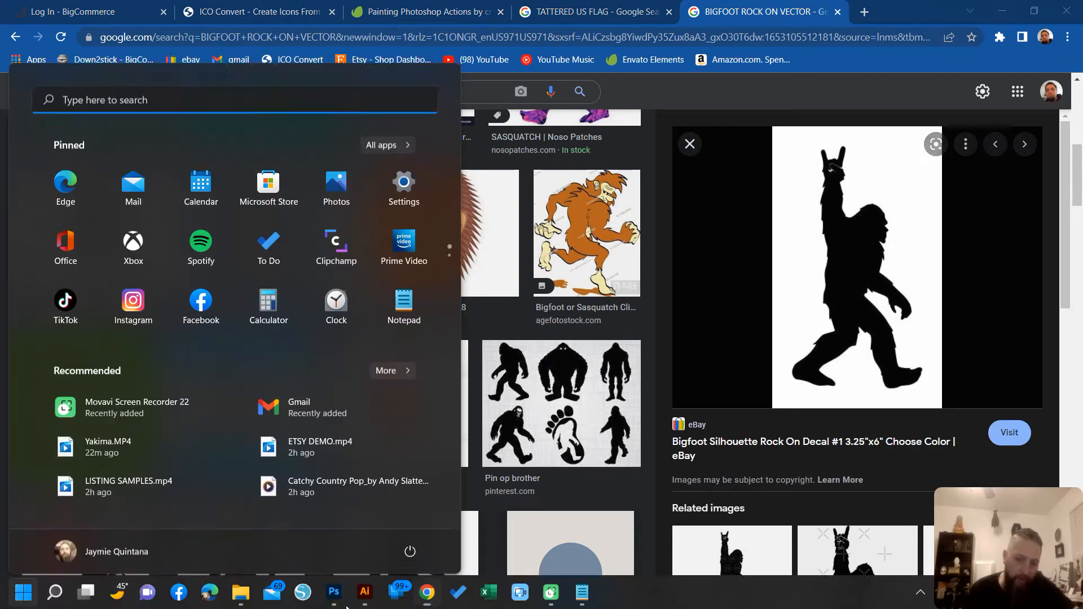
{"action": "mouse_move", "coordinate": [371, 600]}
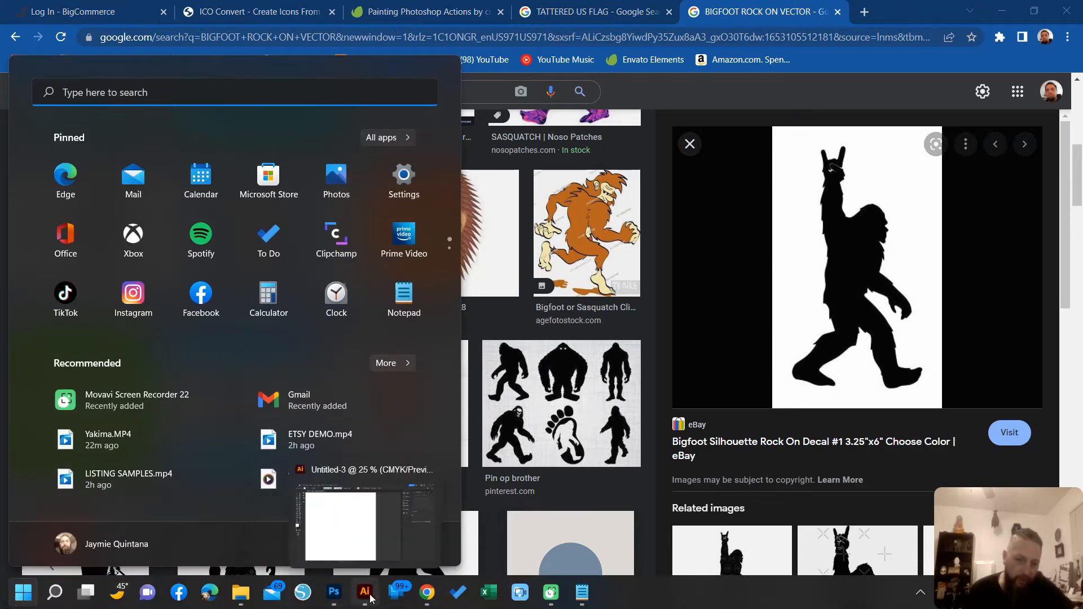
{"action": "key", "text": "super"}
{"action": "left_click_drag", "start_coordinate": [845, 290], "coordinate": [364, 604]}
{"action": "key", "text": "super"}
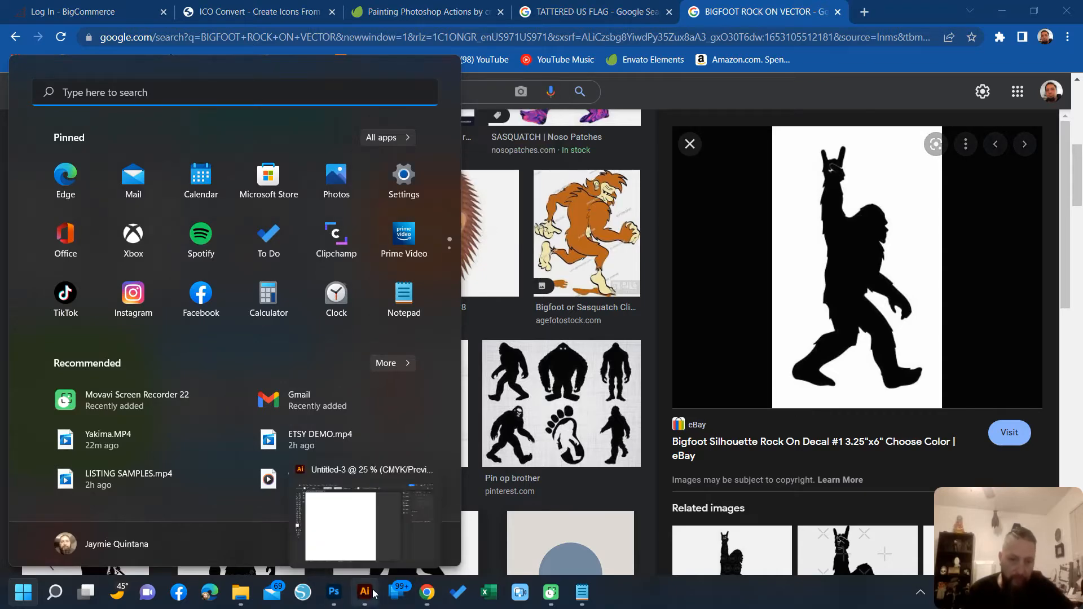
{"action": "key", "text": "super"}
Return to Illustrator, paste the copied Bigfoot image and move it farther left on the artboard
{"action": "left_click", "coordinate": [1001, 11]}
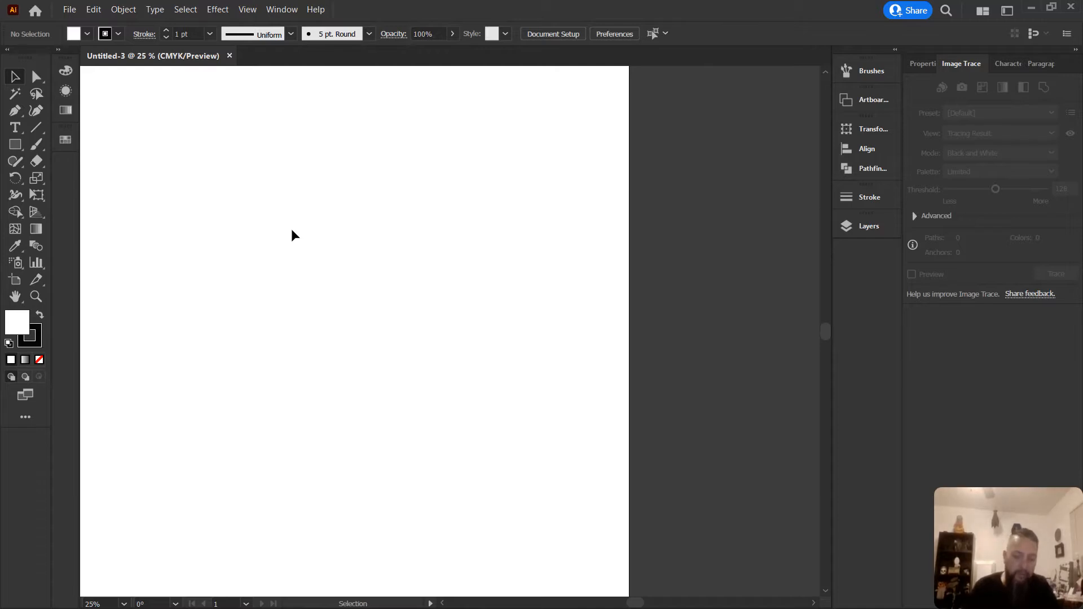
{"action": "key", "text": "ctrl+v"}
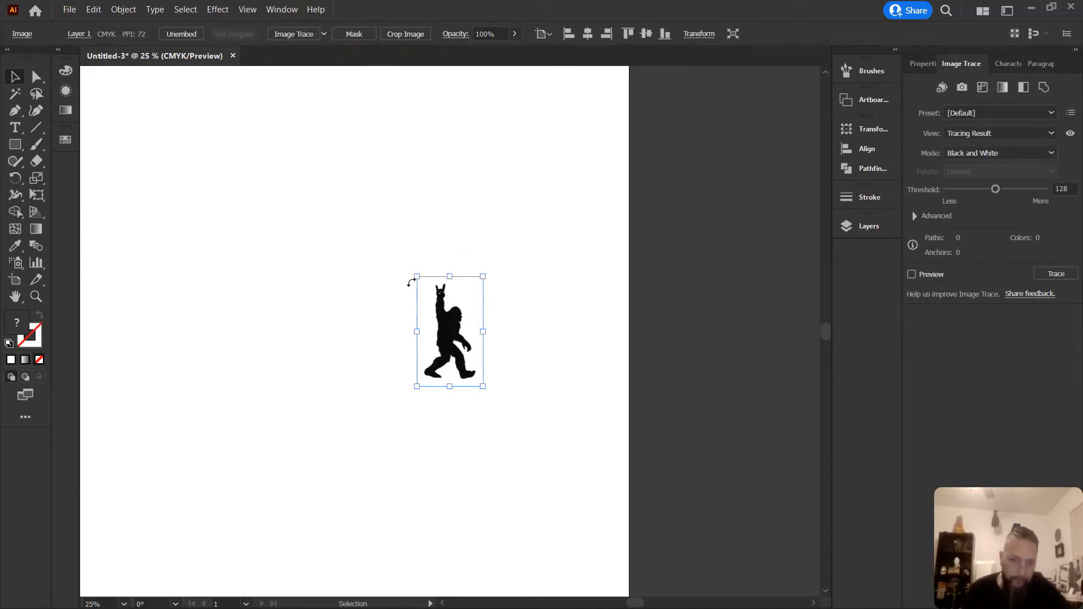
{"action": "left_click_drag", "start_coordinate": [450, 316], "coordinate": [303, 323]}
Enlarge the pasted Bigfoot image proportionally to about 559 by 928 px
{"action": "scroll", "coordinate": [373, 323], "scroll_direction": "down", "scroll_amount": 5}
{"action": "scroll", "coordinate": [426, 316], "scroll_direction": "up", "scroll_amount": 1}
{"action": "scroll", "coordinate": [446, 321], "scroll_direction": "up", "scroll_amount": 3}
{"action": "left_click_drag", "start_coordinate": [430, 321], "coordinate": [350, 224]}
{"action": "key", "text": "ctrl+1"}
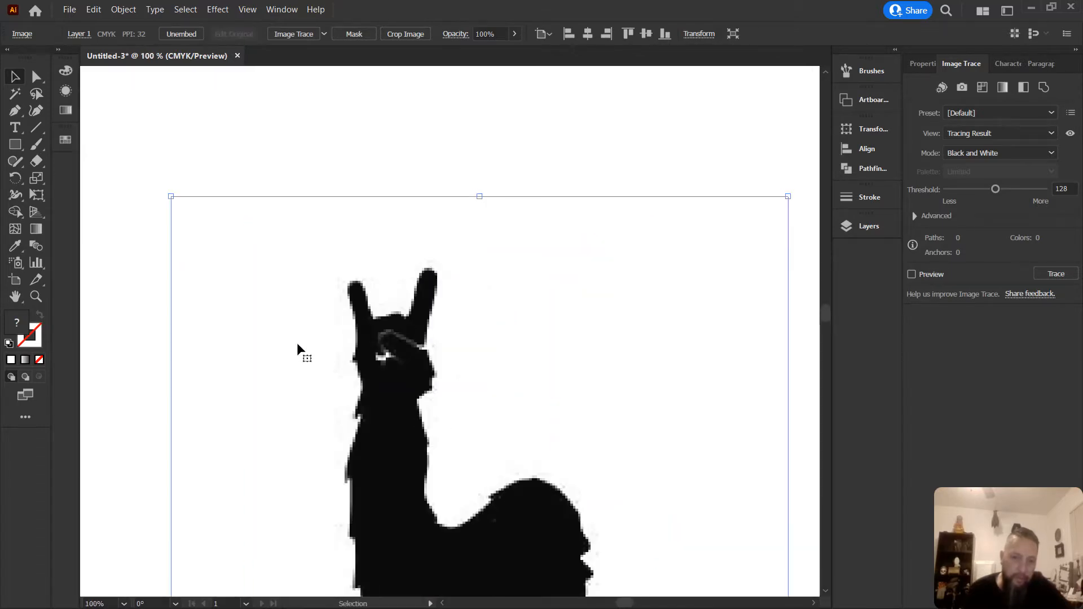
{"action": "scroll", "coordinate": [382, 363], "scroll_direction": "down", "scroll_amount": 6}
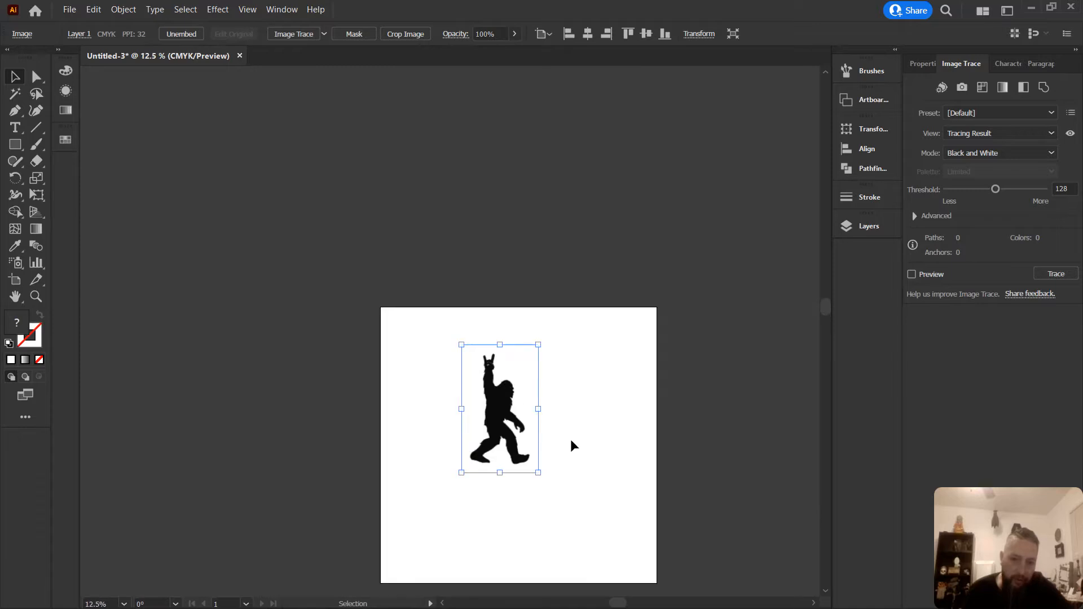
Trace the Bigfoot image with the Sketched Art preset and inspect the traced silhouette's edges
{"action": "left_click", "coordinate": [960, 113]}
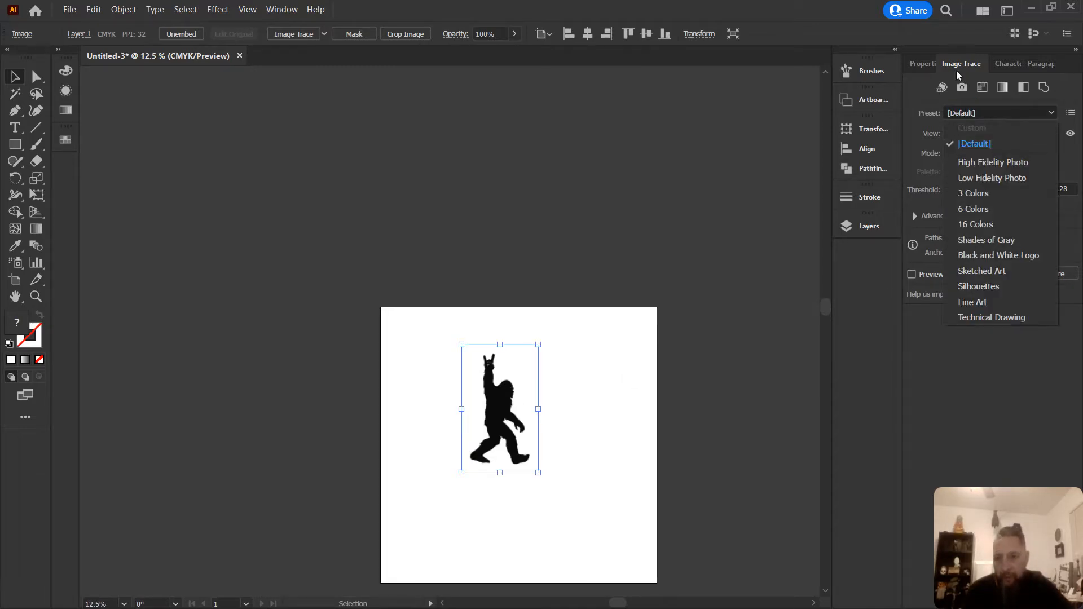
{"action": "left_click", "coordinate": [980, 271]}
{"action": "scroll", "coordinate": [529, 440], "scroll_direction": "up", "scroll_amount": 3}
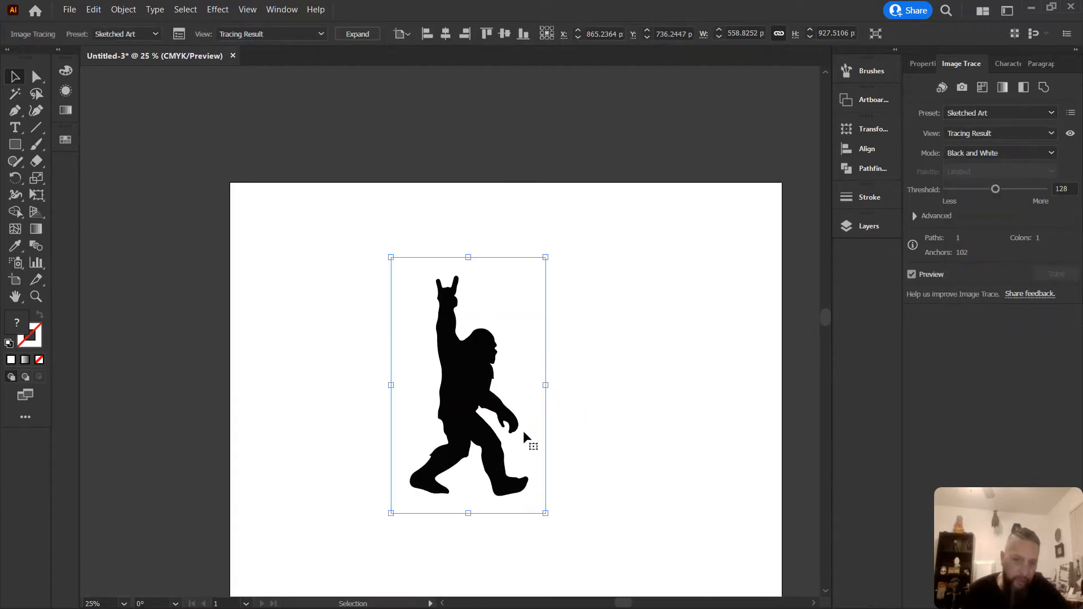
{"action": "scroll", "coordinate": [336, 307], "scroll_direction": "up", "scroll_amount": 3}
{"action": "scroll", "coordinate": [346, 254], "scroll_direction": "up", "scroll_amount": 2}
{"action": "scroll", "coordinate": [374, 254], "scroll_direction": "down", "scroll_amount": 2}
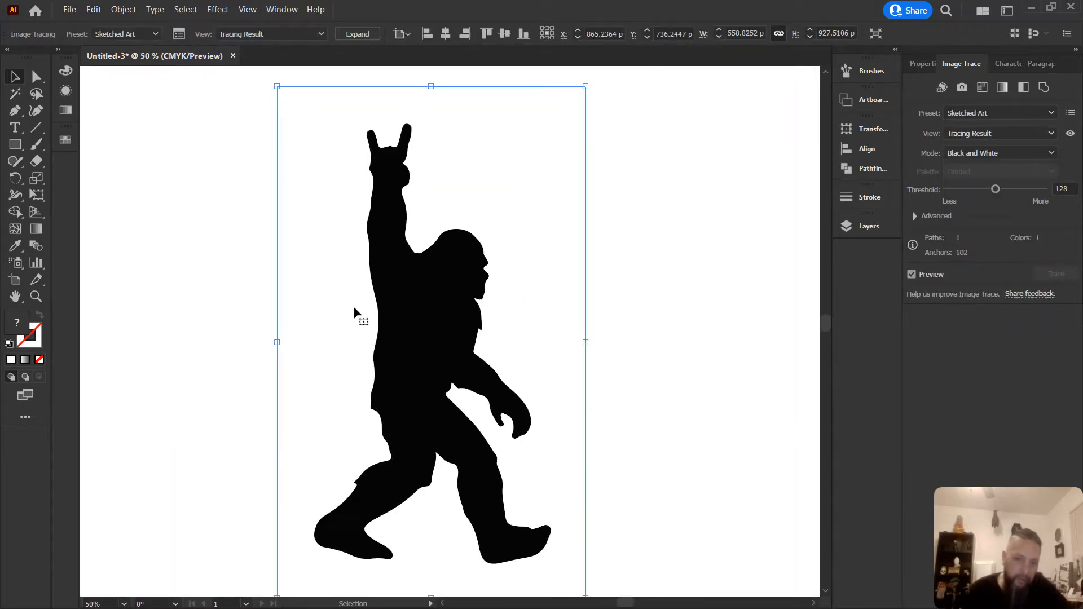
{"action": "scroll", "coordinate": [355, 314], "scroll_direction": "up", "scroll_amount": 2}
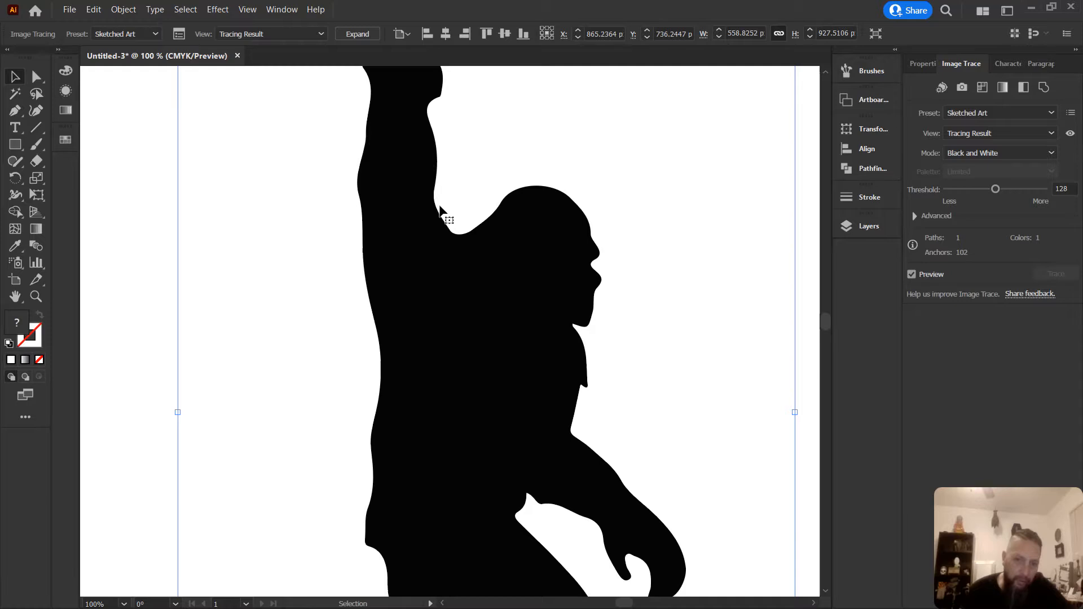
{"action": "scroll", "coordinate": [417, 225], "scroll_direction": "down", "scroll_amount": 5}
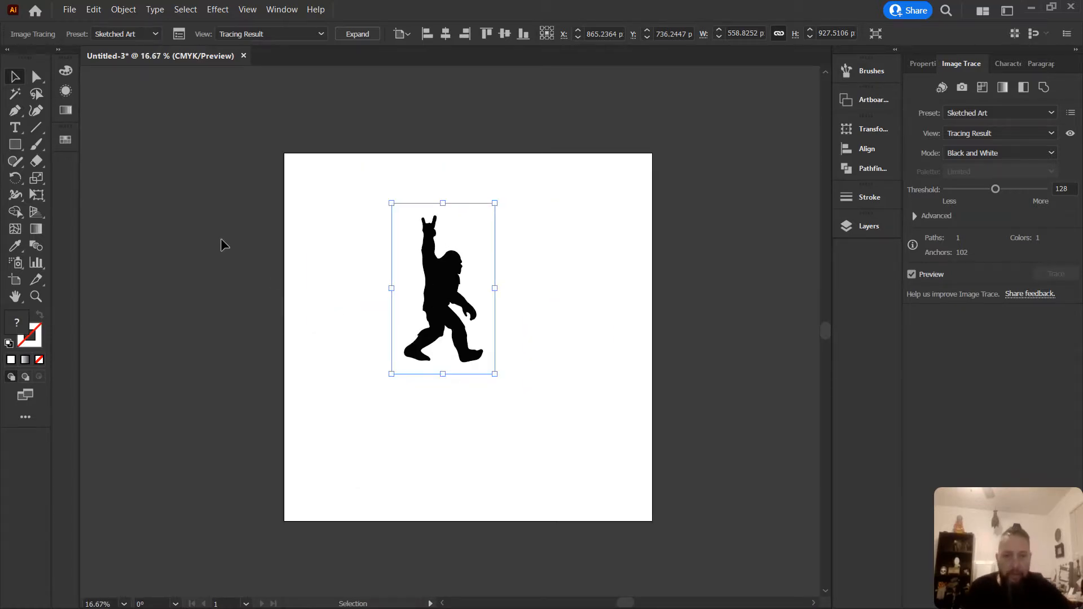
Move the traced Bigfoot to the artboard's upper left, at about X 400 px, Y 658 px
{"action": "scroll", "coordinate": [428, 273], "scroll_direction": "up", "scroll_amount": 2}
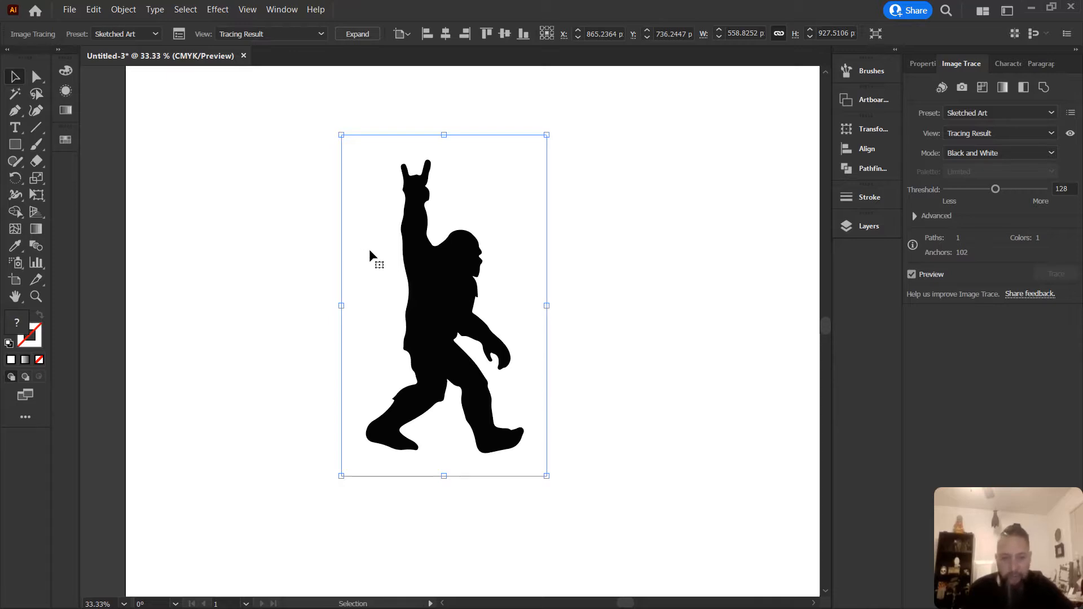
{"action": "scroll", "coordinate": [397, 290], "scroll_direction": "down", "scroll_amount": 2}
{"action": "mouse_move", "coordinate": [401, 291]}
{"action": "left_mouse_down"}
{"action": "mouse_move", "coordinate": [474, 298]}
{"action": "mouse_move", "coordinate": [362, 294]}
{"action": "mouse_move", "coordinate": [328, 272]}
{"action": "left_mouse_up"}
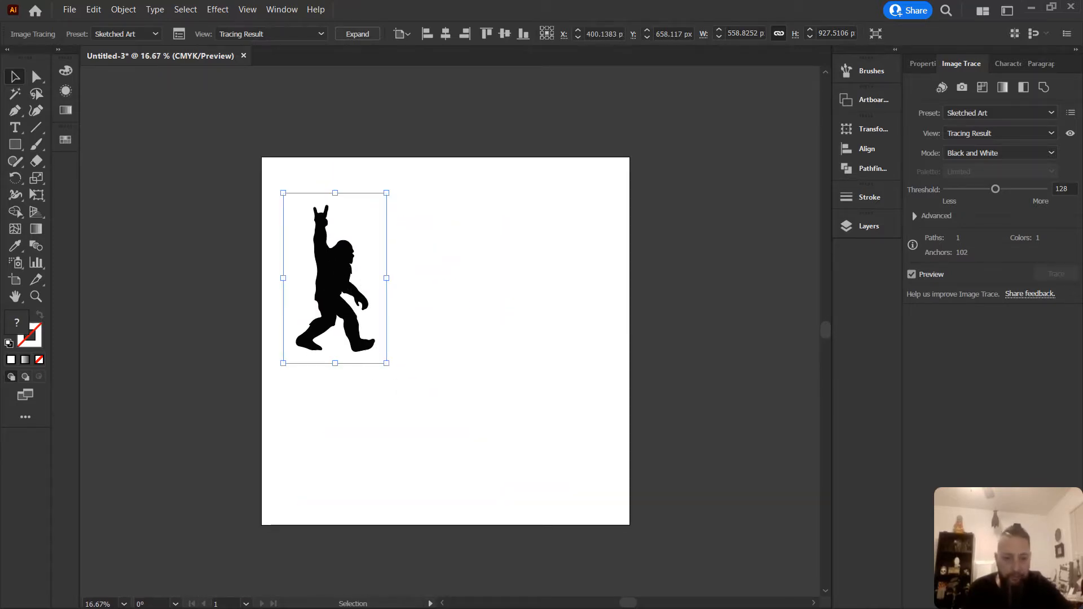
Switch to Chrome and browse the Bigfoot image results and related images for a second silhouette
{"action": "key", "text": "super"}
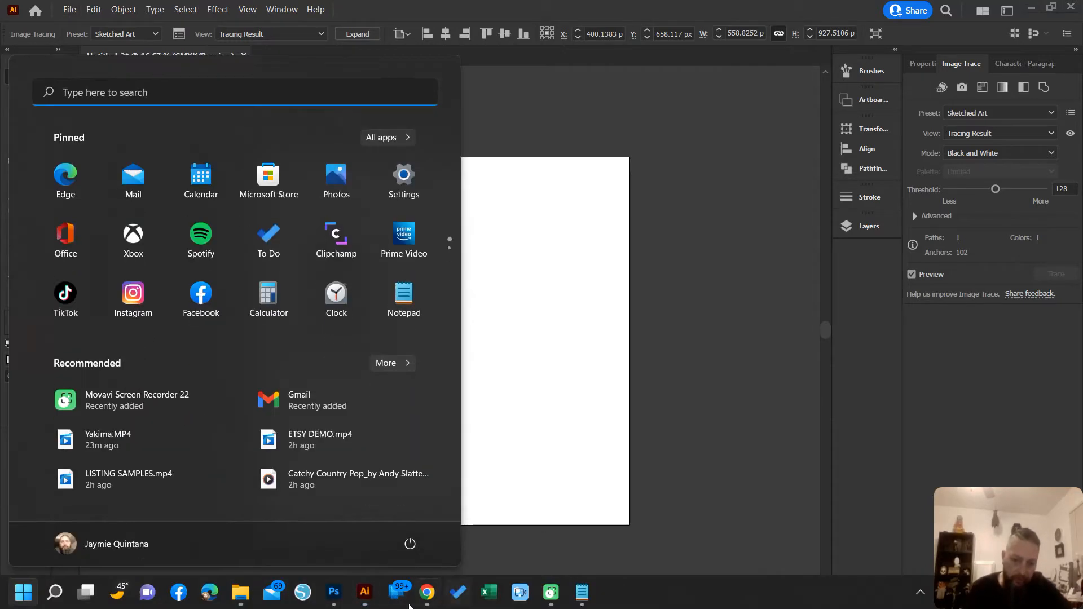
{"action": "left_click", "coordinate": [432, 598]}
{"action": "scroll", "coordinate": [706, 340], "scroll_direction": "down", "scroll_amount": 5}
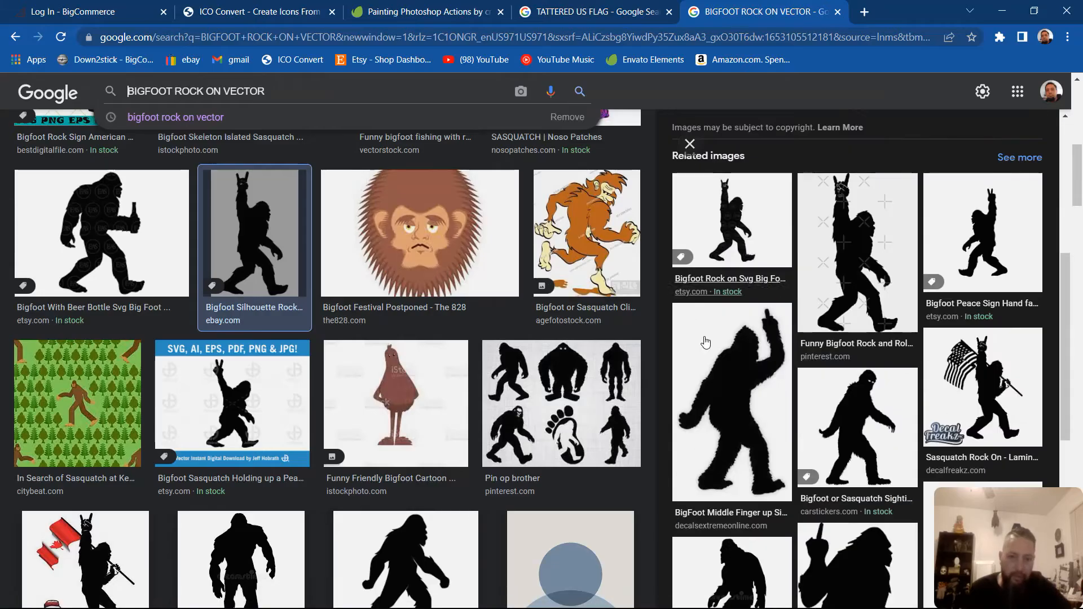
{"action": "scroll", "coordinate": [420, 409], "scroll_direction": "down", "scroll_amount": 5}
{"action": "left_click", "coordinate": [402, 216]}
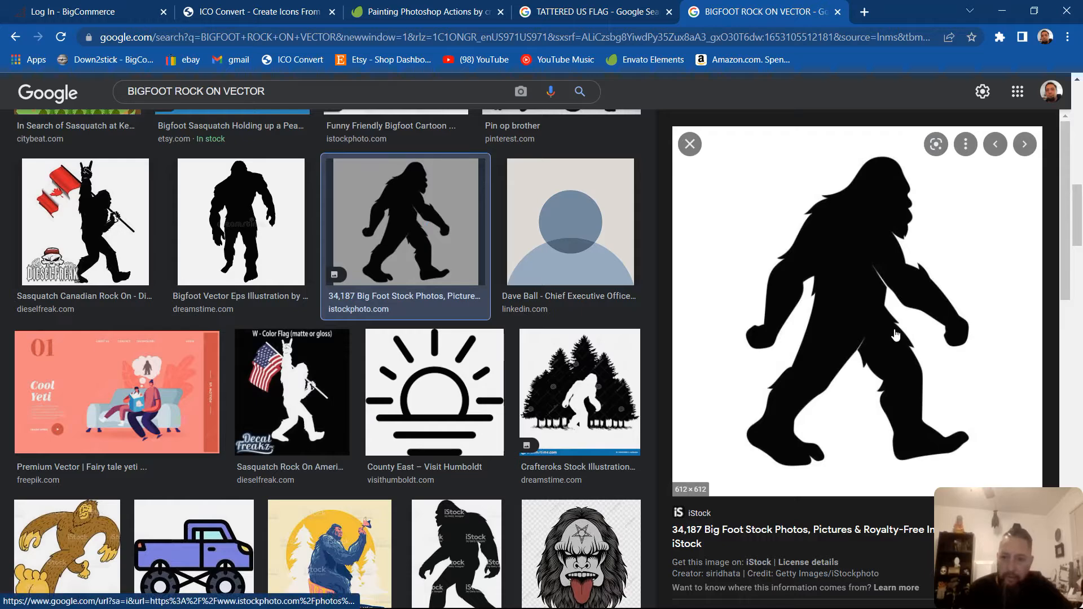
{"action": "scroll", "coordinate": [837, 288], "scroll_direction": "down", "scroll_amount": 6}
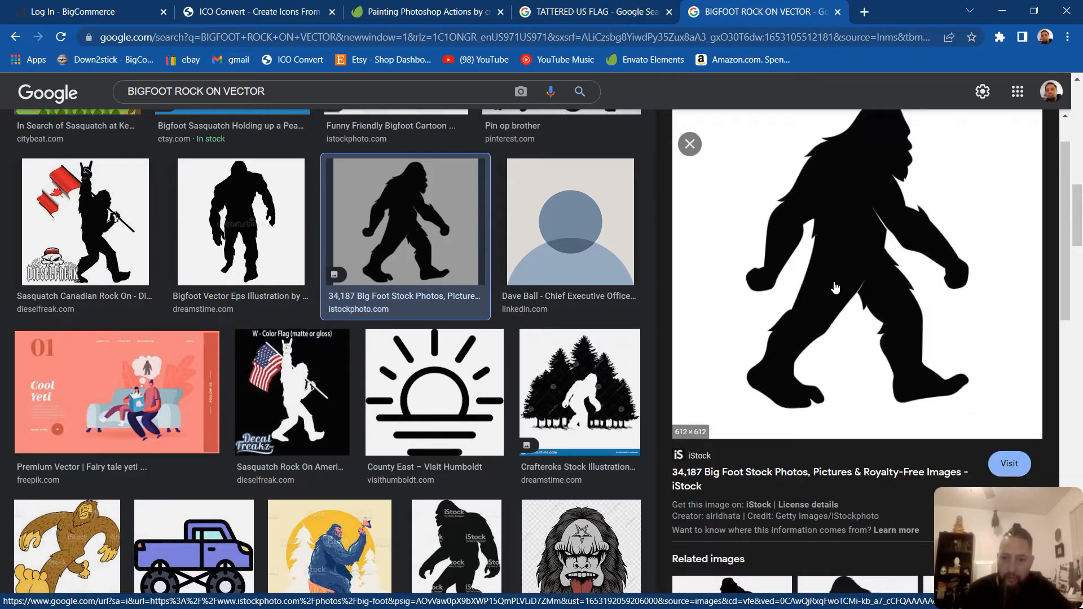
{"action": "scroll", "coordinate": [265, 350], "scroll_direction": "down", "scroll_amount": 5}
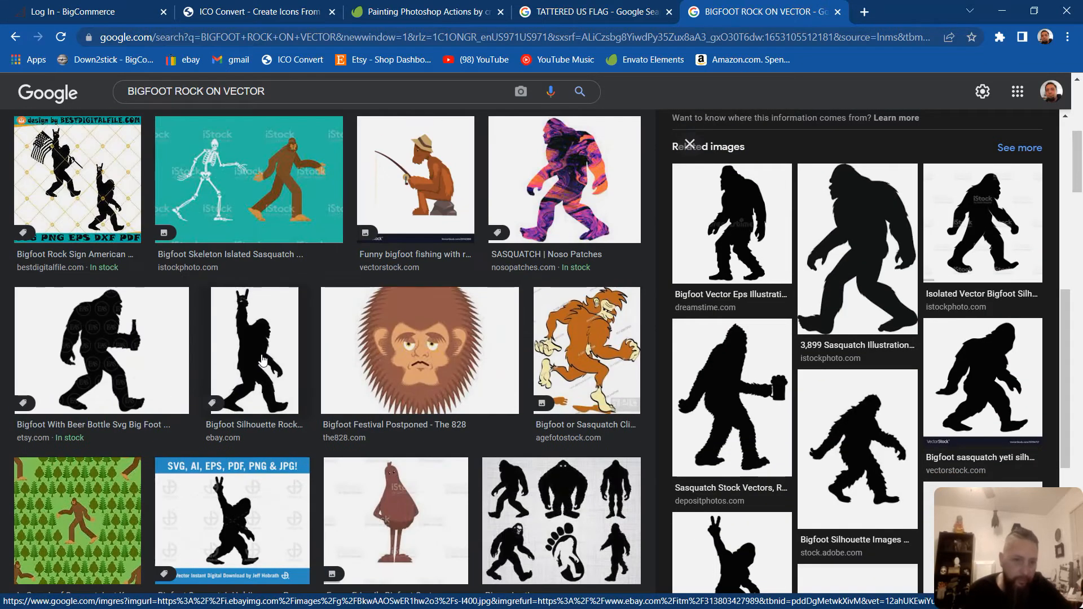
{"action": "left_click", "coordinate": [272, 320]}
{"action": "scroll", "coordinate": [789, 304], "scroll_direction": "down", "scroll_amount": 5}
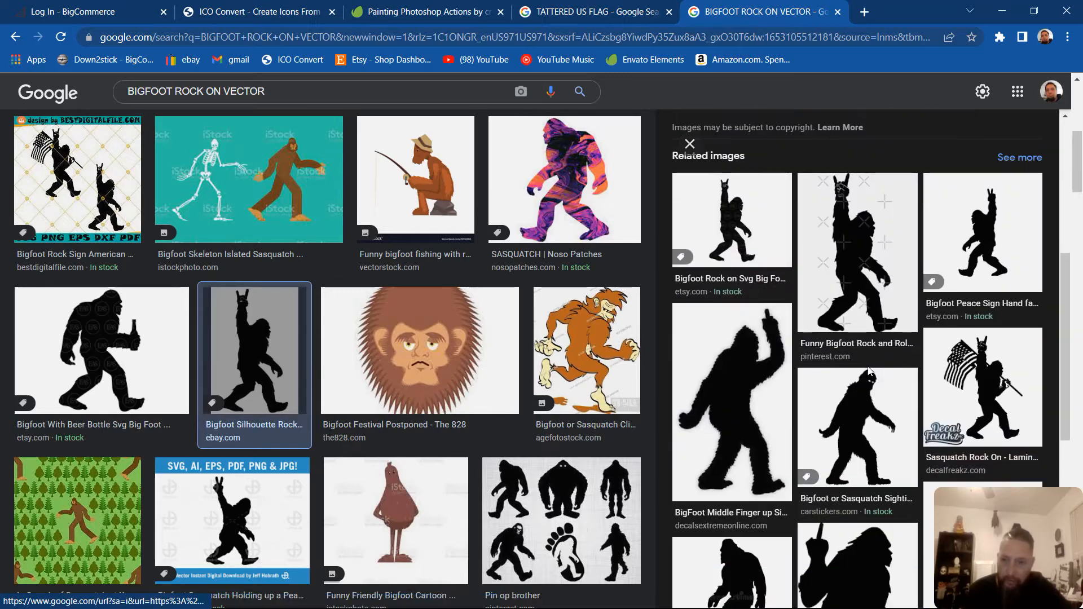
{"action": "scroll", "coordinate": [812, 315], "scroll_direction": "down", "scroll_amount": 8}
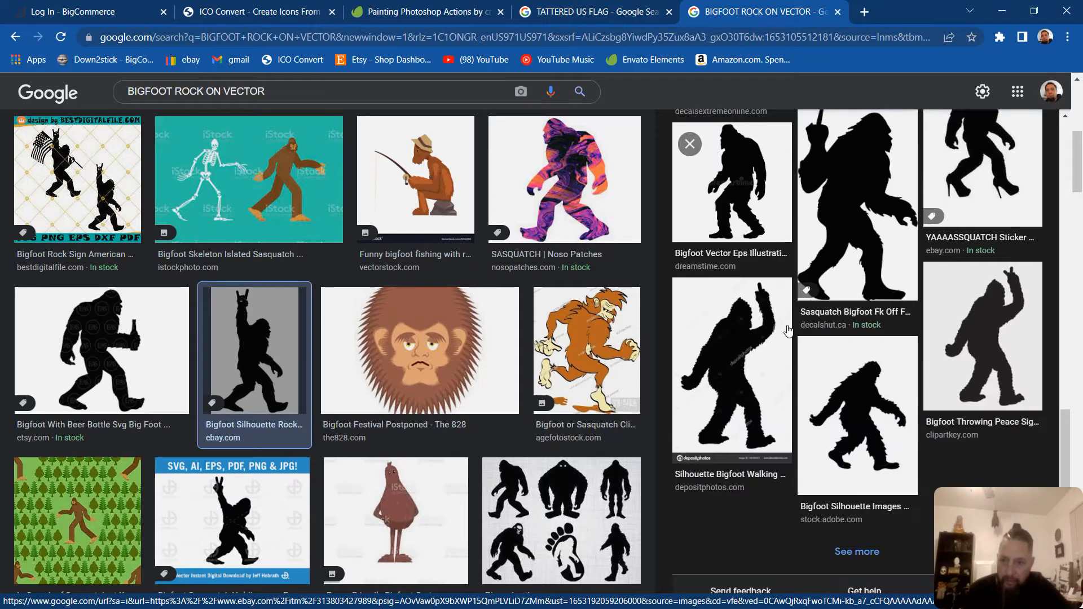
{"action": "scroll", "coordinate": [839, 329], "scroll_direction": "up", "scroll_amount": 3}
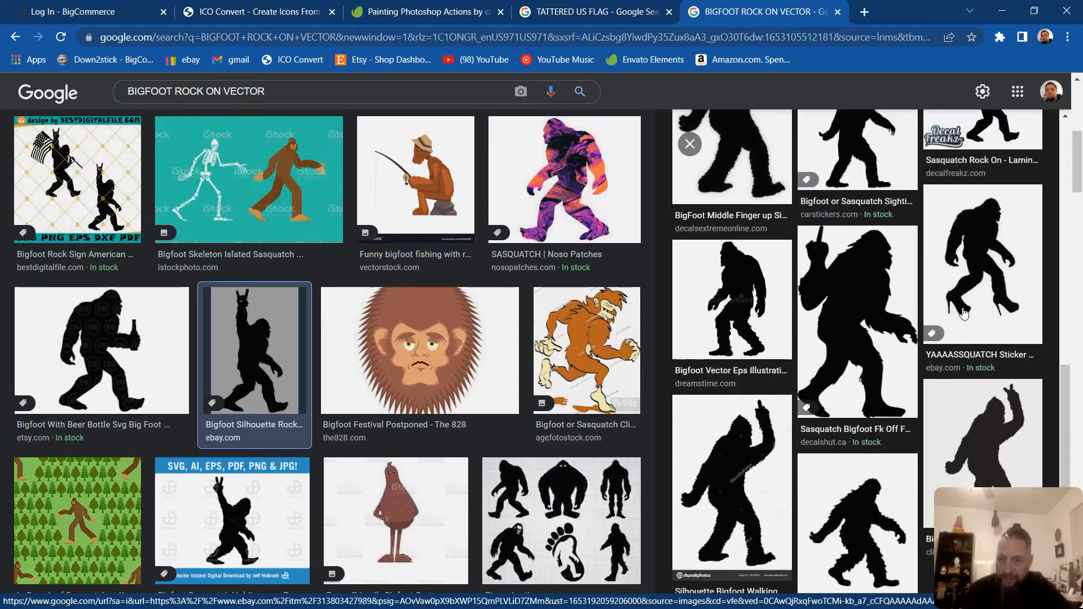
Open the related Decals Hut image of Bigfoot raising its middle finger and copy the image
{"action": "left_click", "coordinate": [836, 305]}
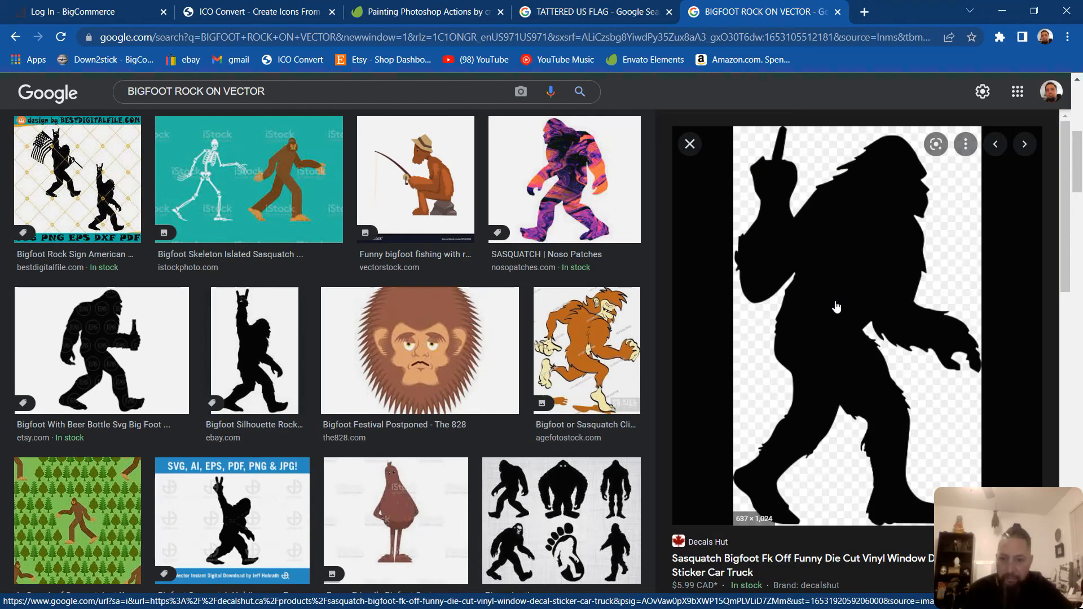
{"action": "right_click", "coordinate": [837, 301]}
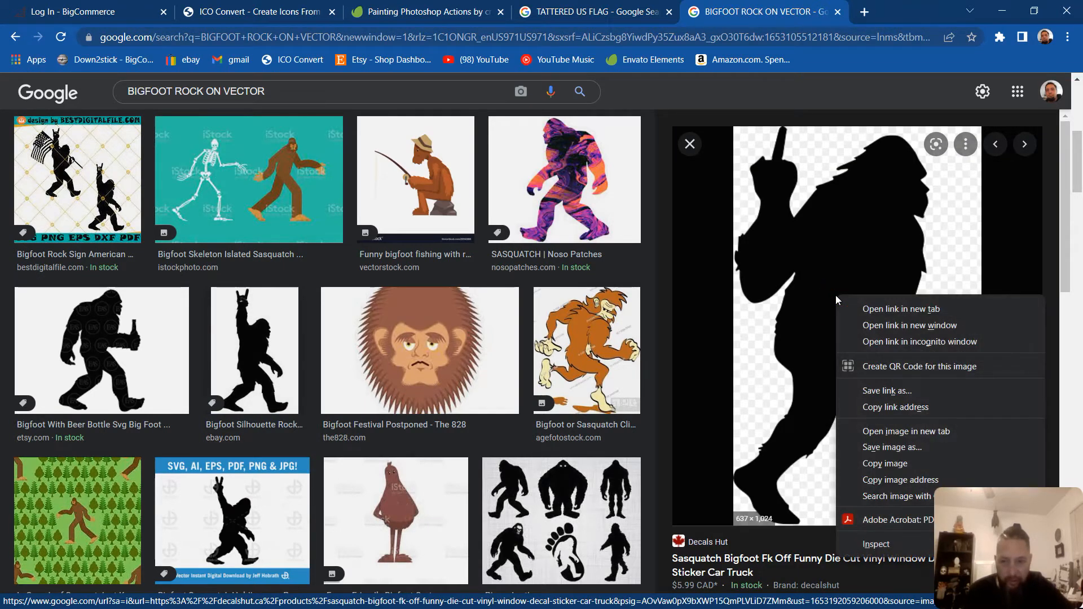
{"action": "left_click", "coordinate": [865, 464]}
{"action": "right_click", "coordinate": [866, 308]}
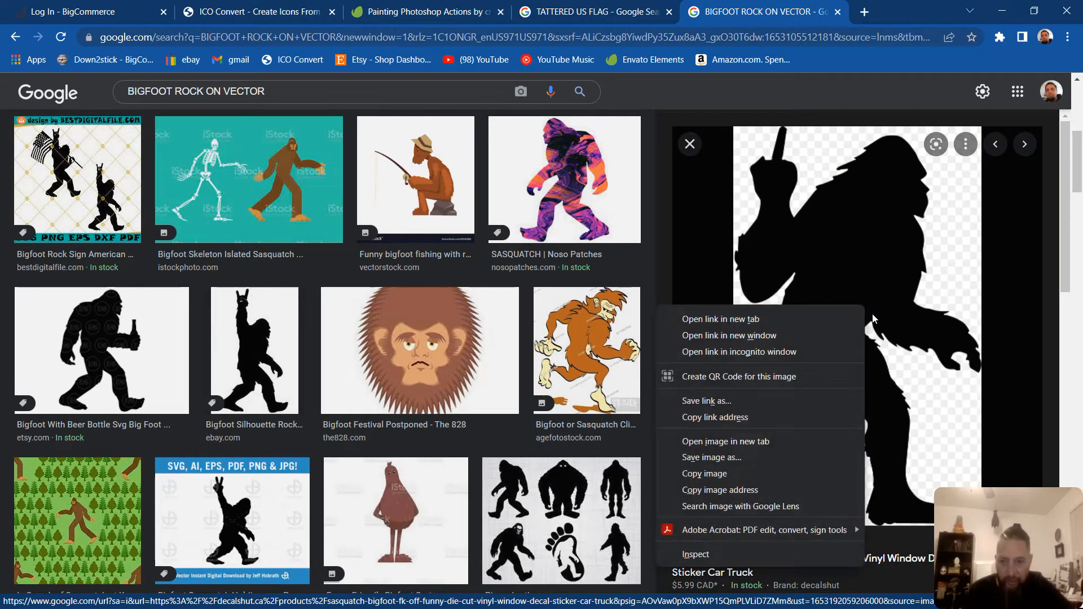
{"action": "left_click", "coordinate": [705, 473]}
Return to Illustrator, deselect the traced Bigfoot, paste the copied image and delete the pasted black rectangle
{"action": "key", "text": "super"}
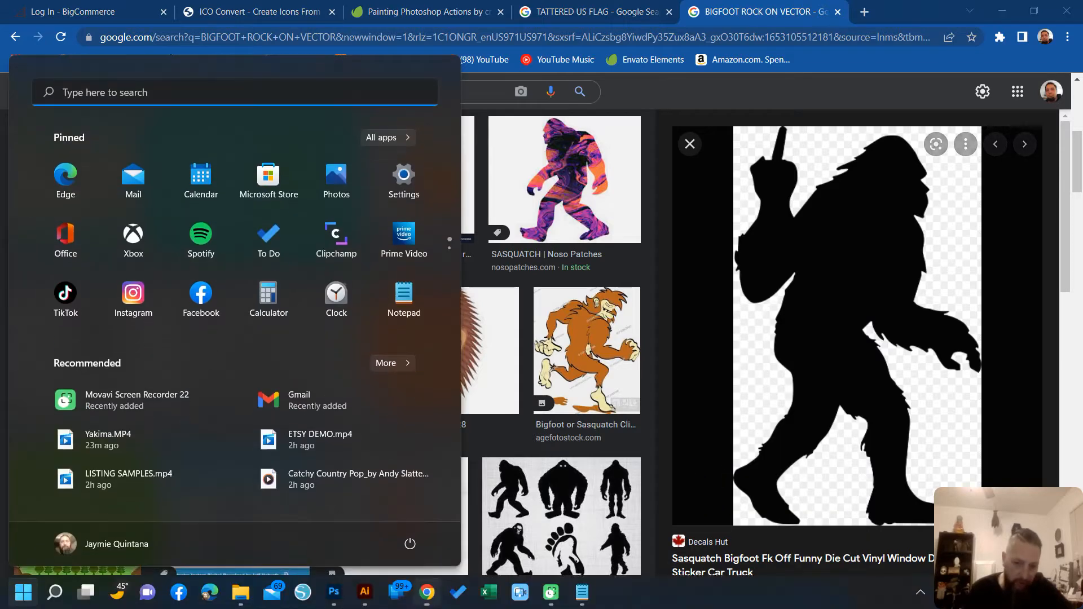
{"action": "left_click", "coordinate": [362, 594]}
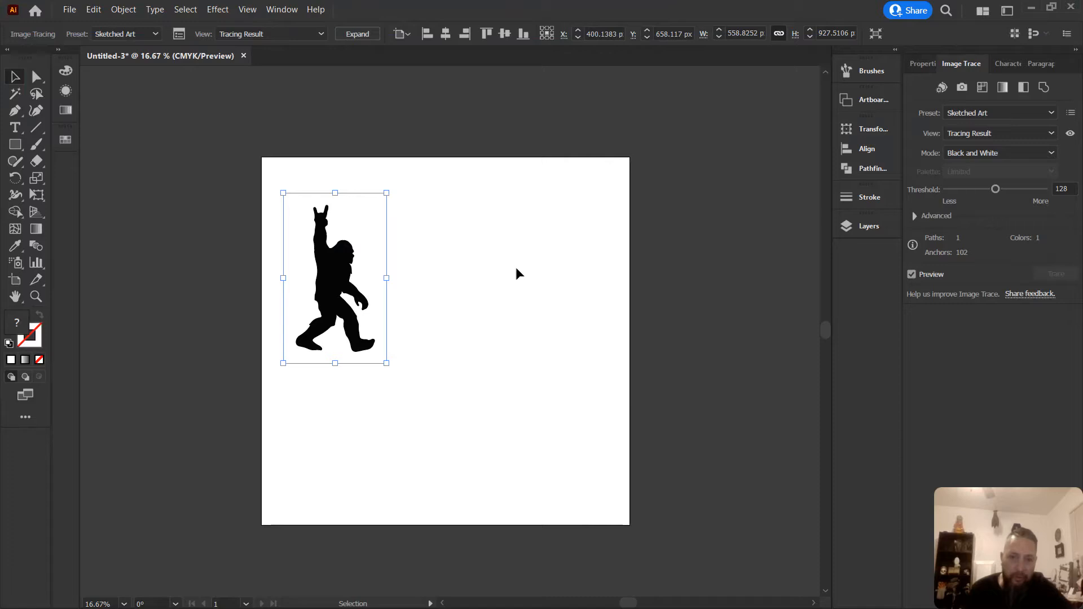
{"action": "left_click", "coordinate": [507, 305]}
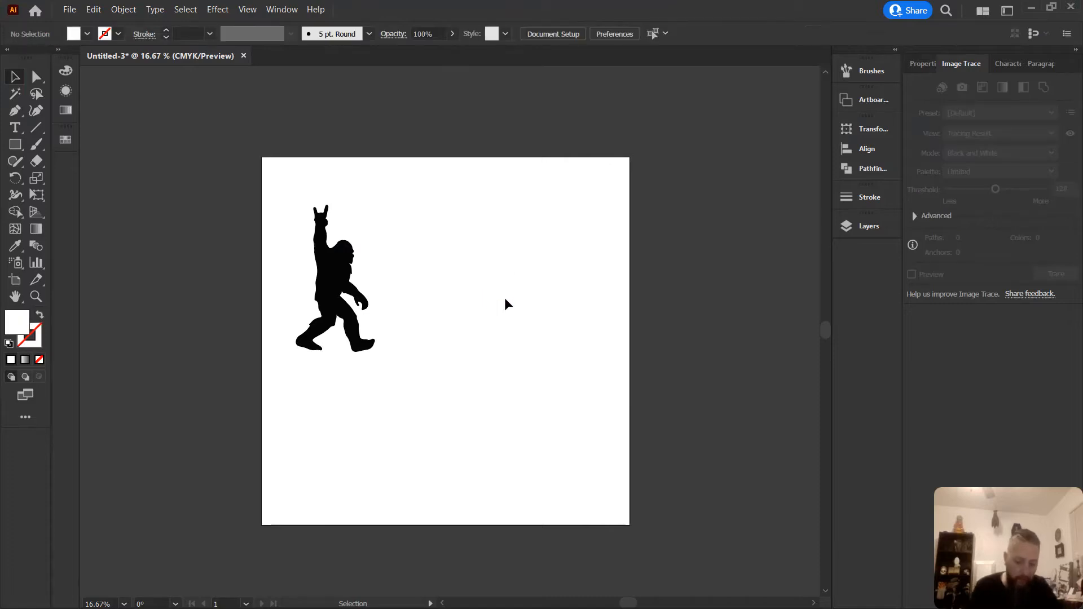
{"action": "key", "text": "ctrl+v"}
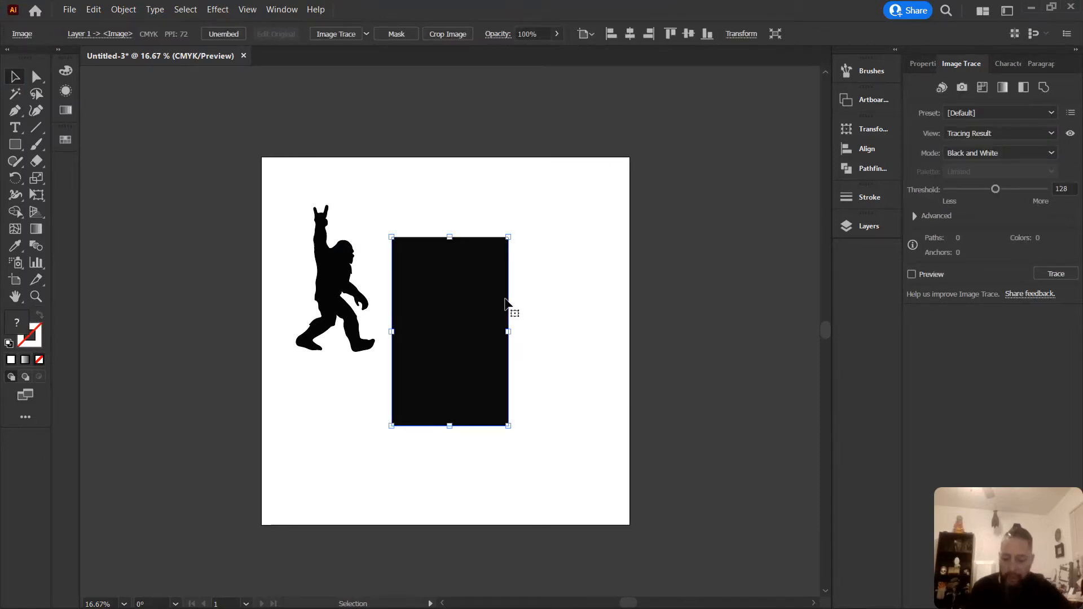
{"action": "key", "text": "Delete"}
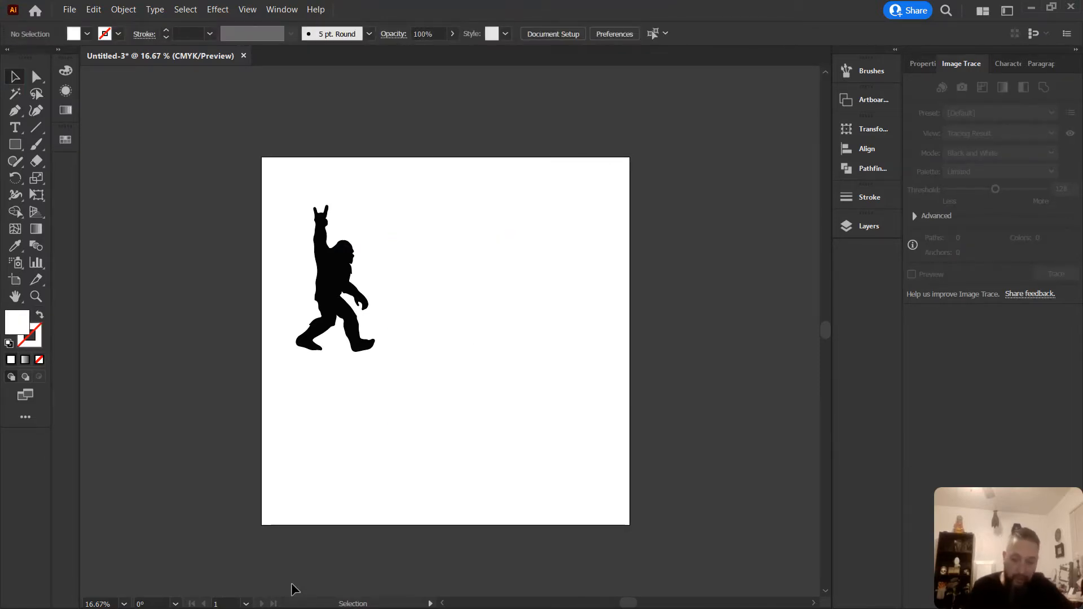
Minimize the Illustrator and Photoshop windows and return to the Google image results in Chrome
{"action": "key", "text": "super"}
{"action": "left_click", "coordinate": [1031, 7]}
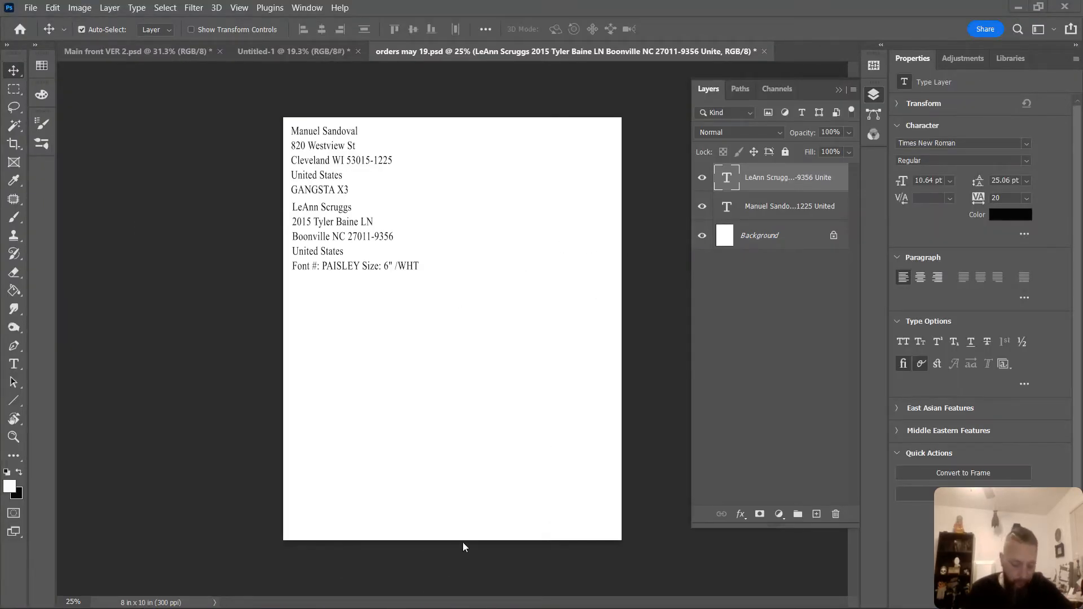
{"action": "key", "text": "super"}
{"action": "key", "text": "super"}
{"action": "left_click", "coordinate": [1019, 7]}
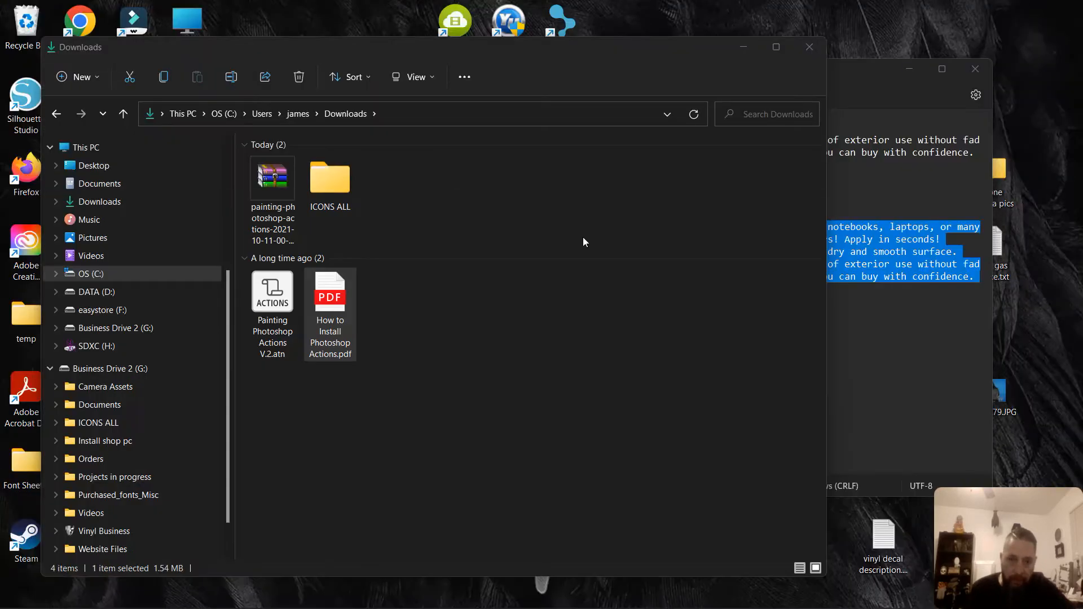
{"action": "mouse_move", "coordinate": [375, 608]}
{"action": "left_click", "coordinate": [427, 593]}
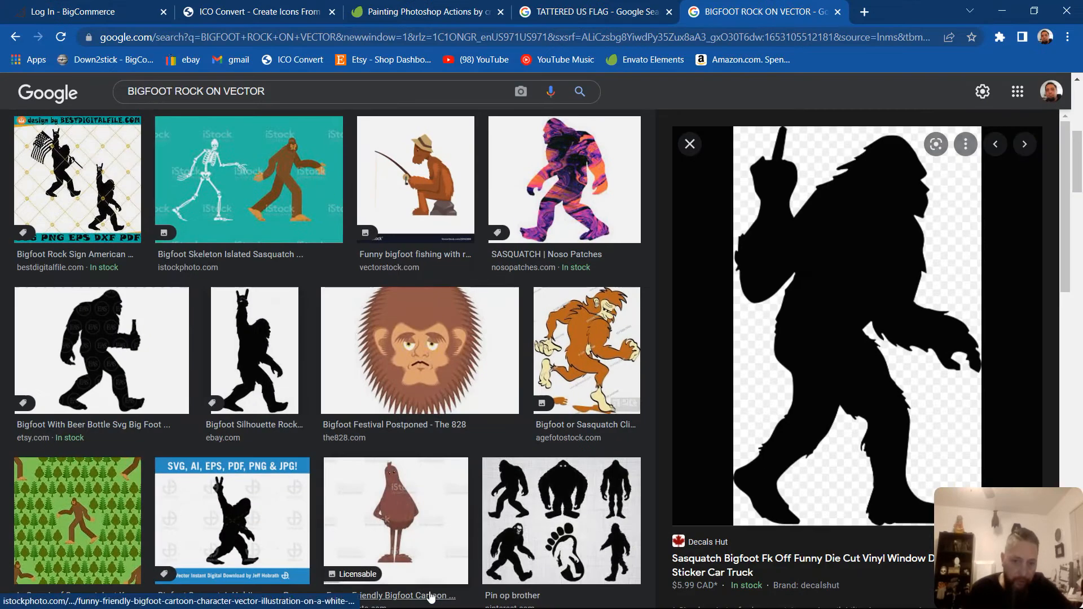
Follow the related images to the Pinterest stencil of Bigfoot raising its middle finger and copy that image
{"action": "scroll", "coordinate": [784, 302], "scroll_direction": "down", "scroll_amount": 10}
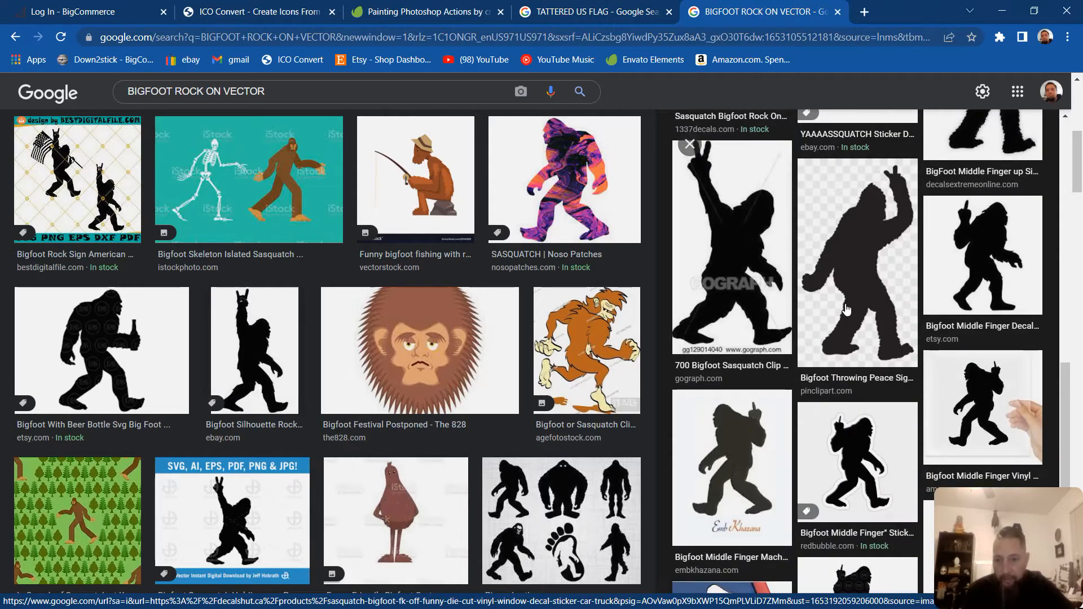
{"action": "scroll", "coordinate": [846, 309], "scroll_direction": "down", "scroll_amount": 3}
{"action": "left_click", "coordinate": [809, 256]}
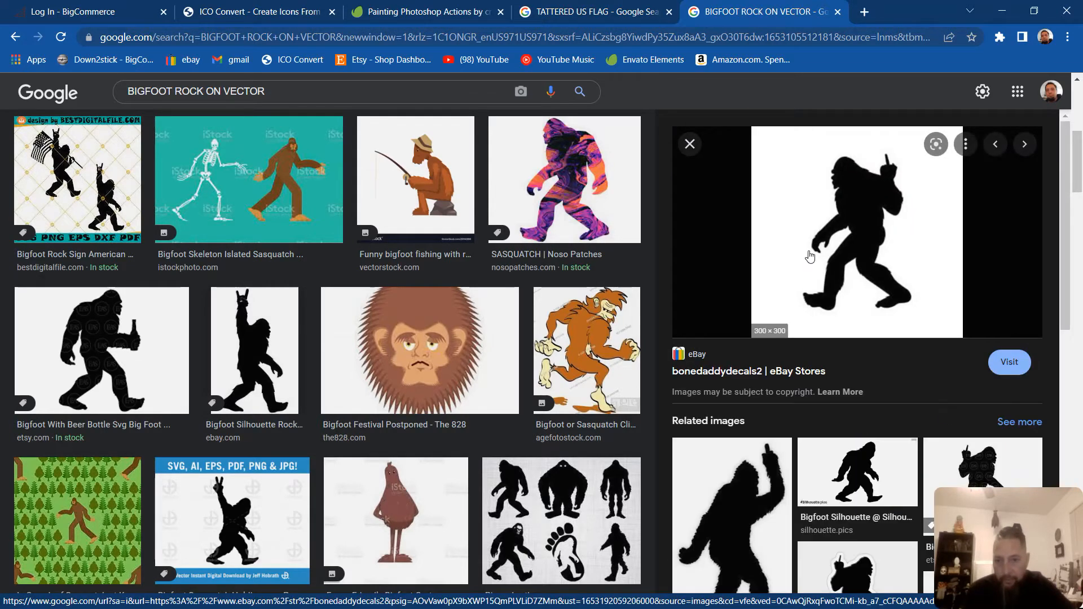
{"action": "scroll", "coordinate": [810, 257], "scroll_direction": "down", "scroll_amount": 5}
{"action": "left_click", "coordinate": [847, 273]}
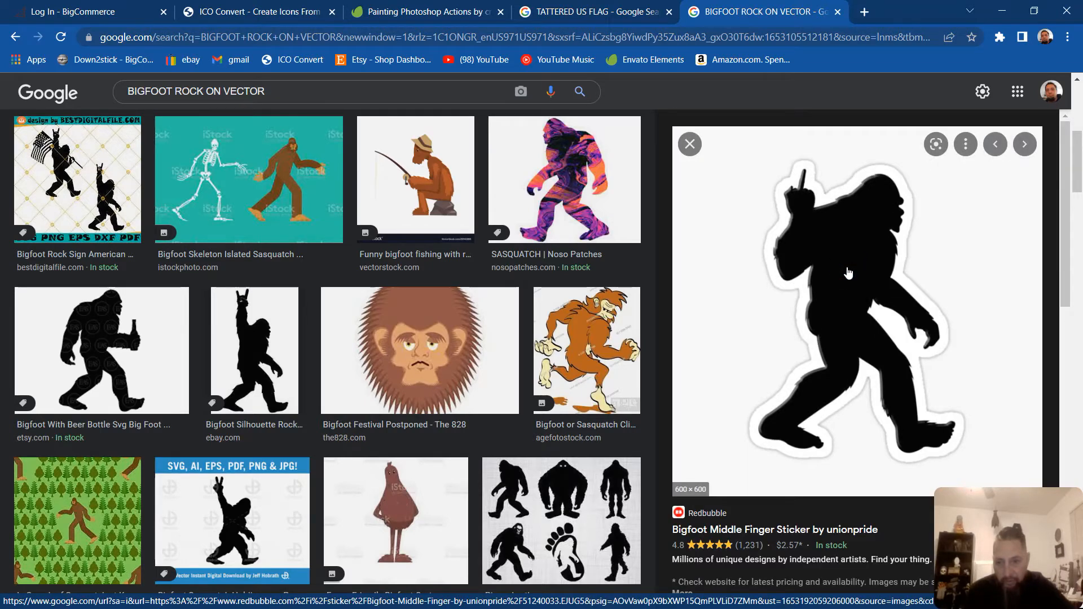
{"action": "scroll", "coordinate": [848, 273], "scroll_direction": "down", "scroll_amount": 5}
{"action": "left_click", "coordinate": [821, 306]}
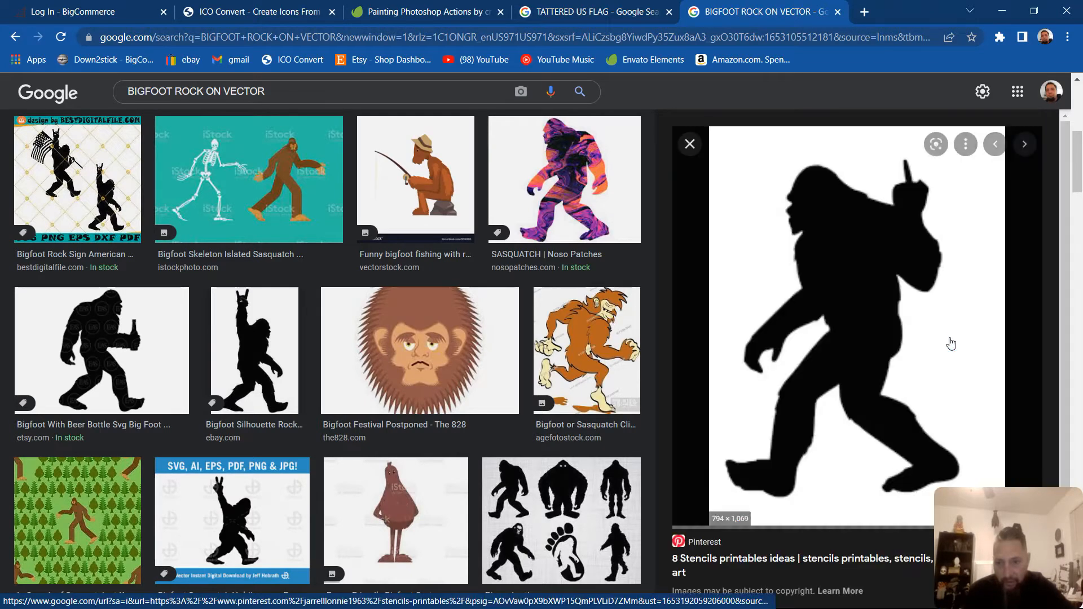
{"action": "right_click", "coordinate": [827, 290]}
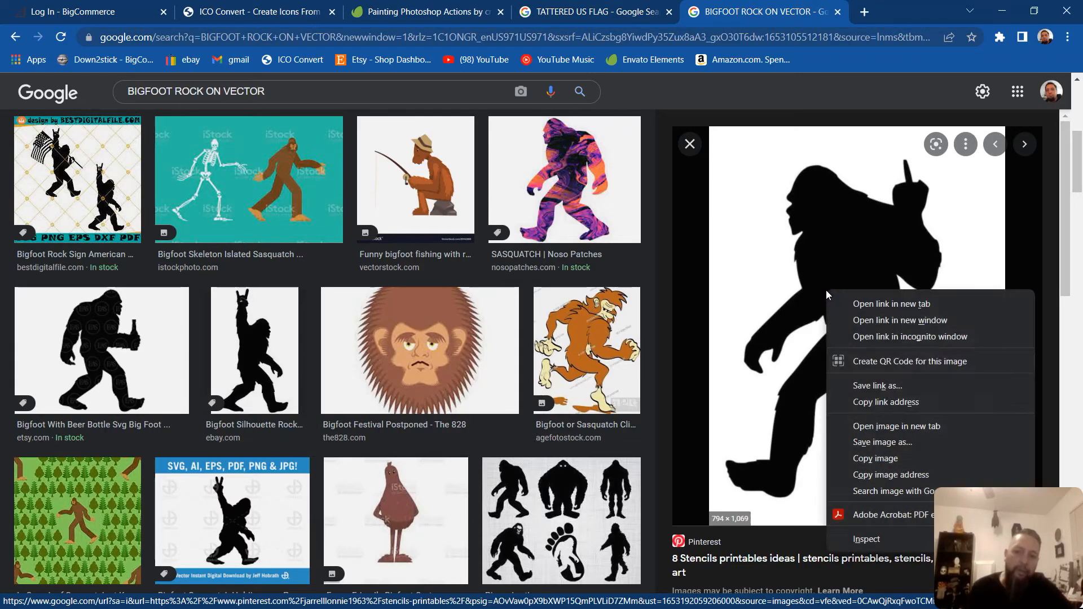
{"action": "left_click", "coordinate": [875, 458]}
Open the related Amazon image of the Bigfoot Middle Finger vinyl sticker and copy it
{"action": "scroll", "coordinate": [863, 440], "scroll_direction": "down", "scroll_amount": 8}
{"action": "scroll", "coordinate": [858, 427], "scroll_direction": "up", "scroll_amount": 6}
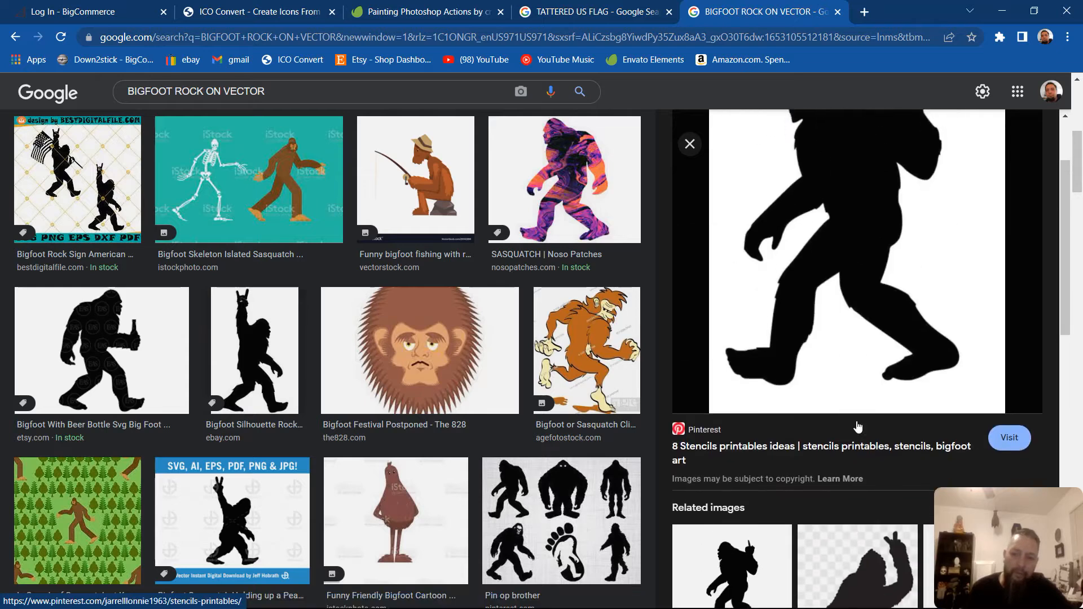
{"action": "scroll", "coordinate": [858, 427], "scroll_direction": "down", "scroll_amount": 2}
{"action": "left_click", "coordinate": [963, 463]}
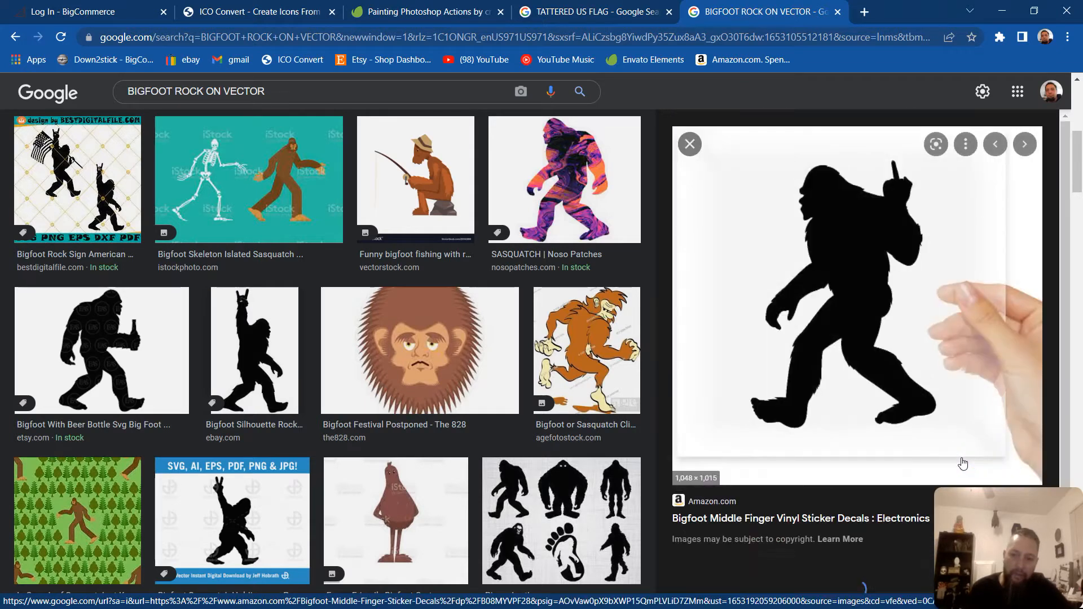
{"action": "right_click", "coordinate": [833, 300]}
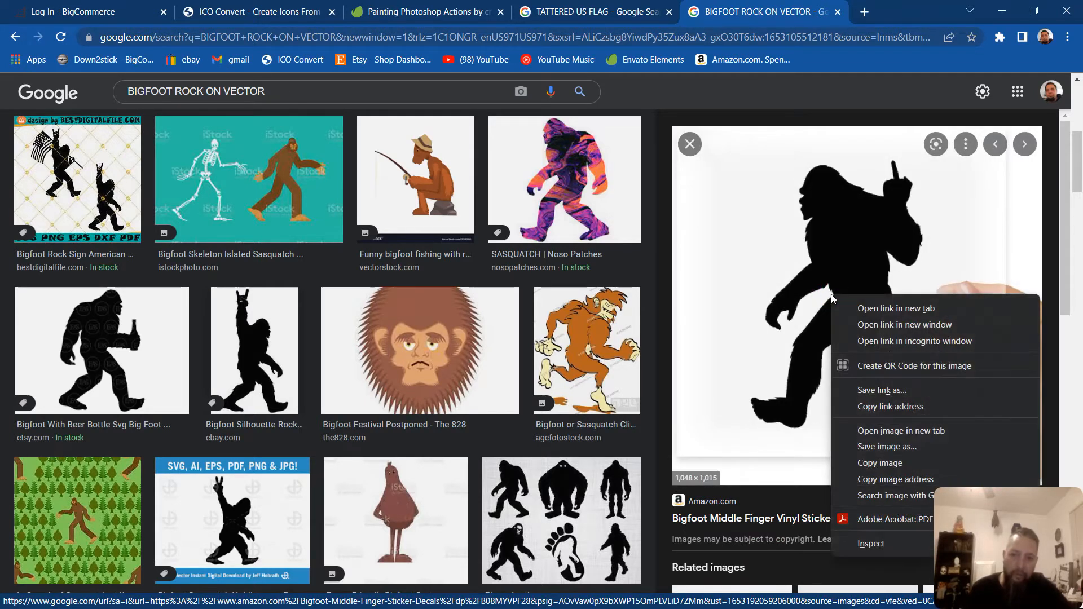
{"action": "left_click", "coordinate": [883, 463]}
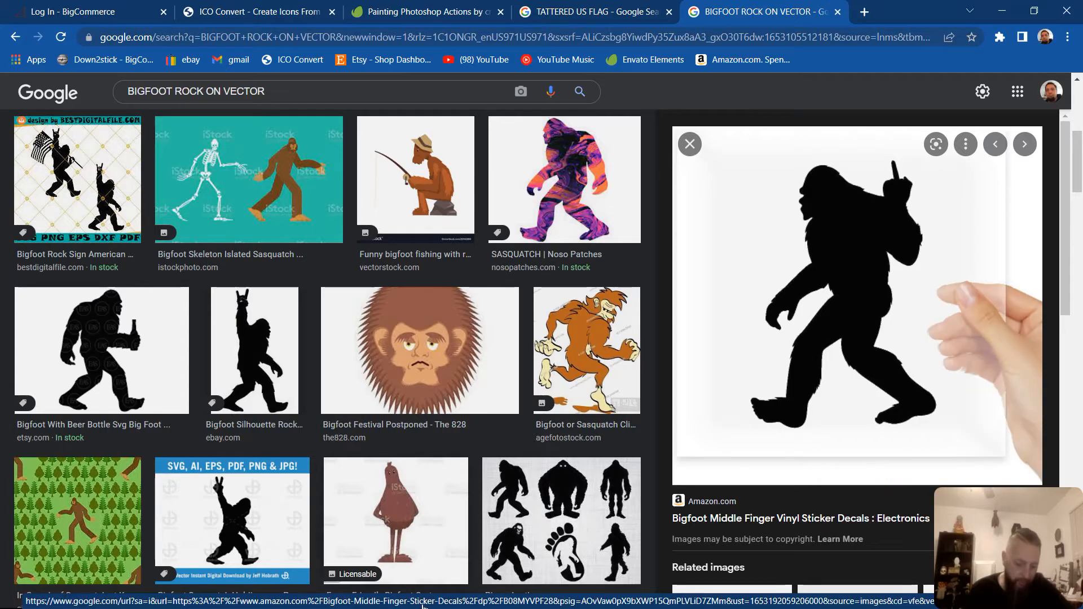
Return to Illustrator, paste the copied sticker image and move it right of the traced Bigfoot, at about X 1496 px, Y 801 px
{"action": "key", "text": "super"}
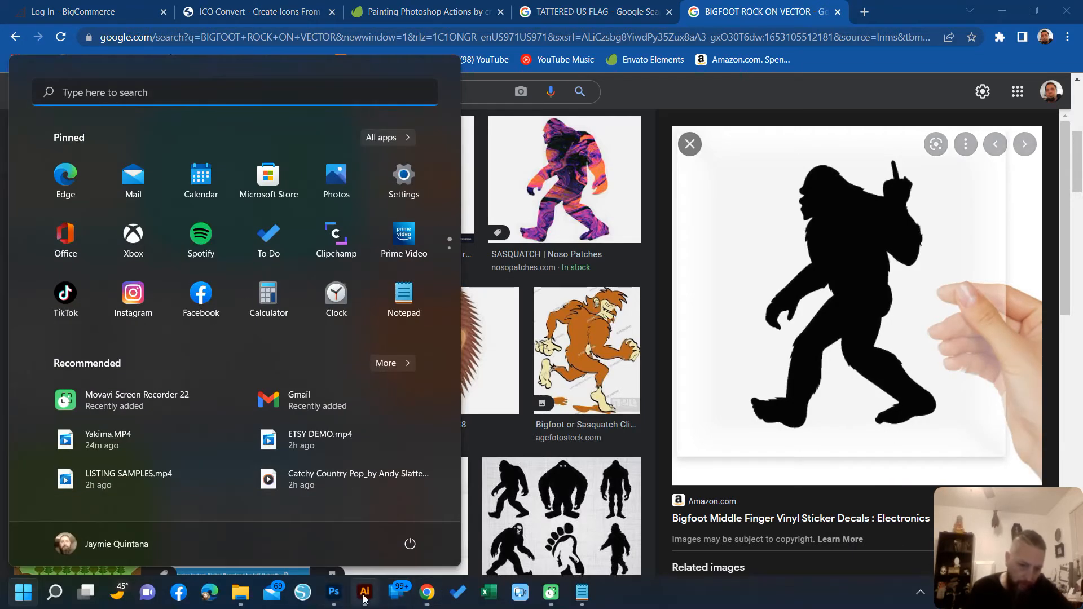
{"action": "left_click", "coordinate": [364, 597]}
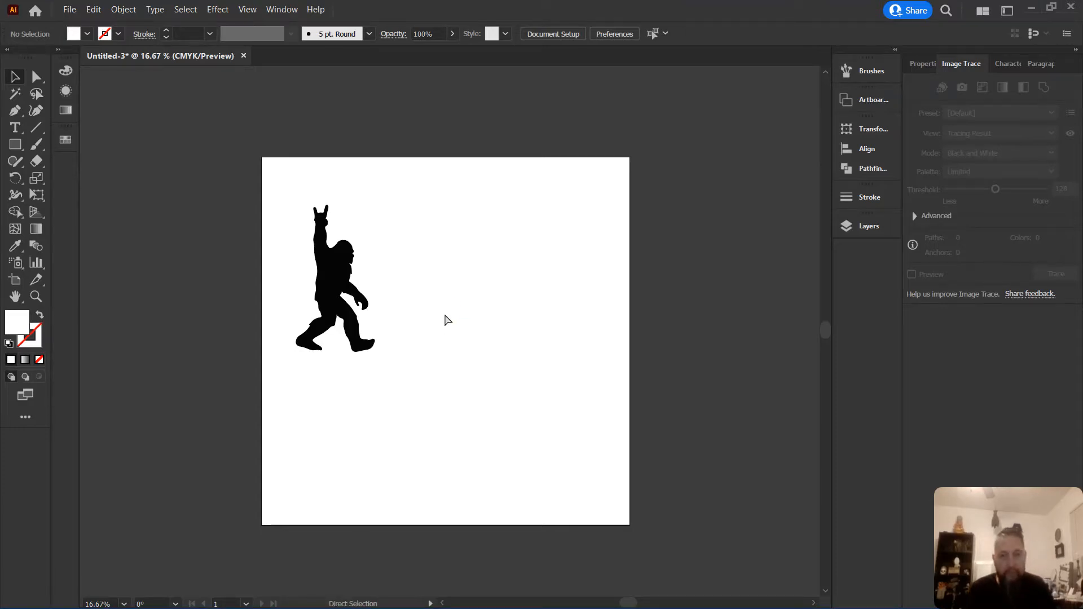
{"action": "key", "text": "ctrl+v"}
{"action": "left_click_drag", "start_coordinate": [410, 279], "coordinate": [497, 248]}
Trace the pasted Bigfoot sticker image with the Sketched Art preset and inspect the stray hand fragments in the result
{"action": "scroll", "coordinate": [525, 260], "scroll_direction": "up", "scroll_amount": 2}
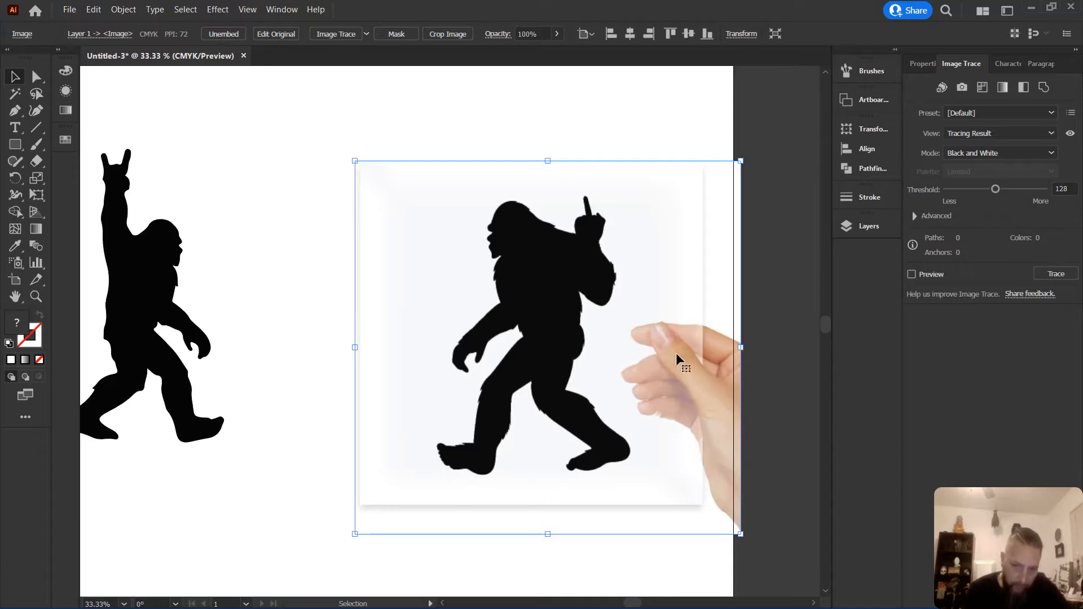
{"action": "scroll", "coordinate": [609, 192], "scroll_direction": "down", "scroll_amount": 1}
{"action": "scroll", "coordinate": [649, 149], "scroll_direction": "down", "scroll_amount": 1}
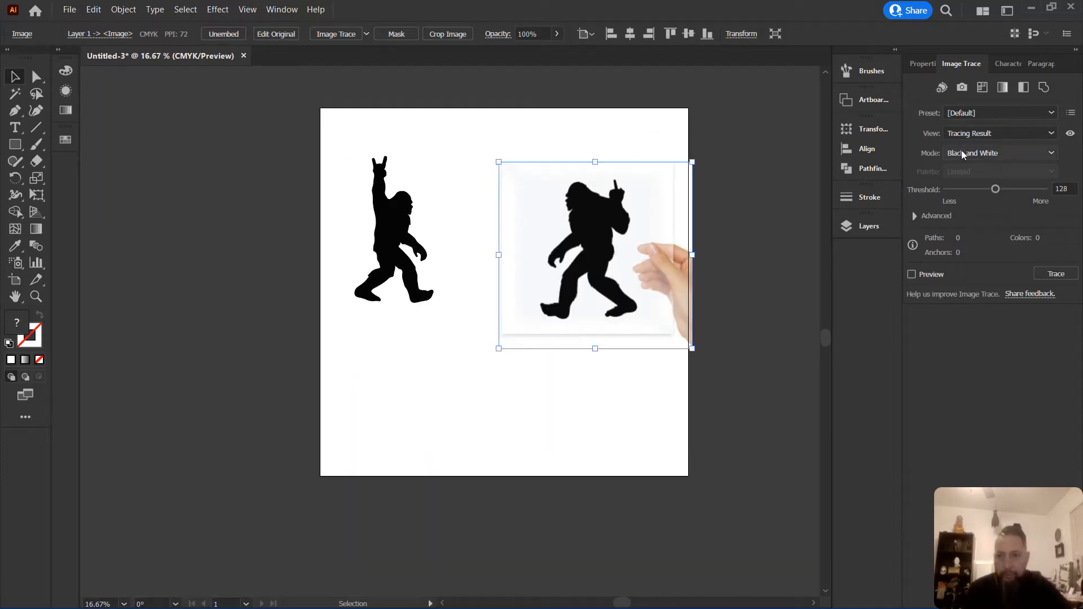
{"action": "left_click", "coordinate": [965, 114]}
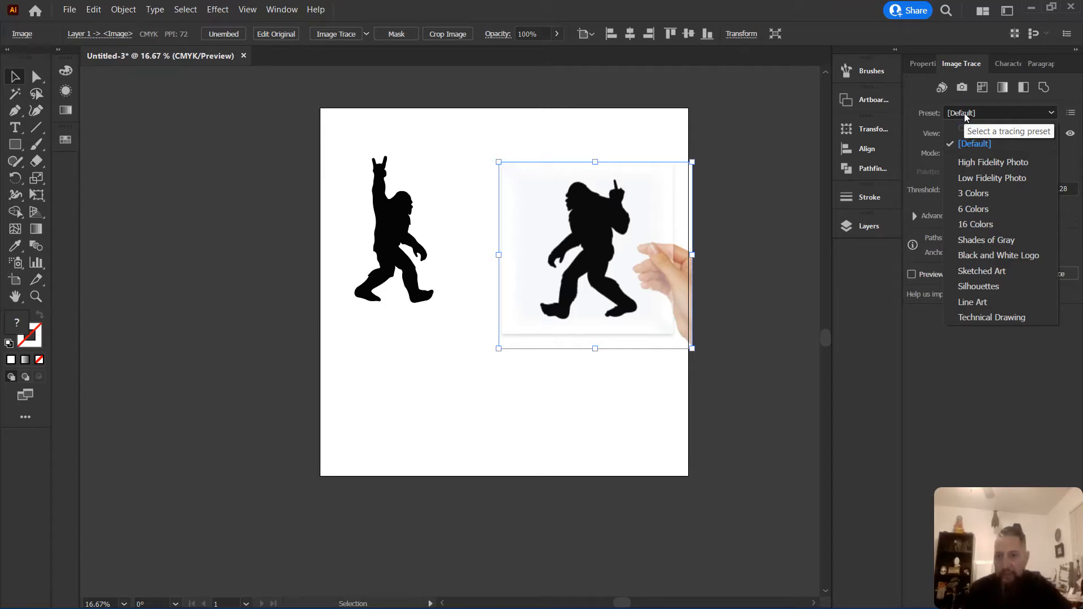
{"action": "left_click", "coordinate": [981, 271]}
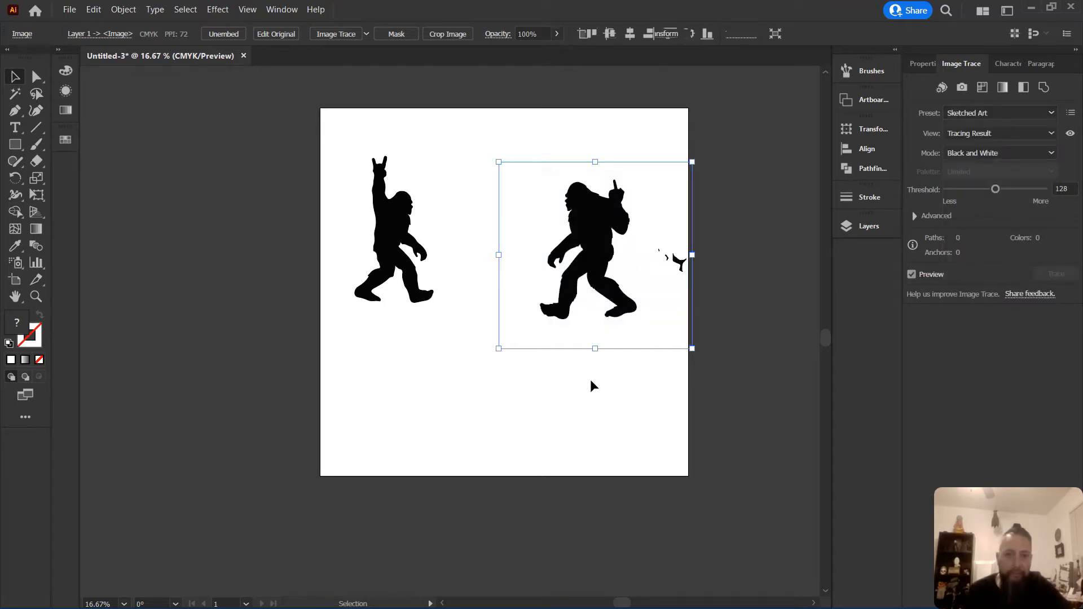
{"action": "scroll", "coordinate": [668, 259], "scroll_direction": "up", "scroll_amount": 2}
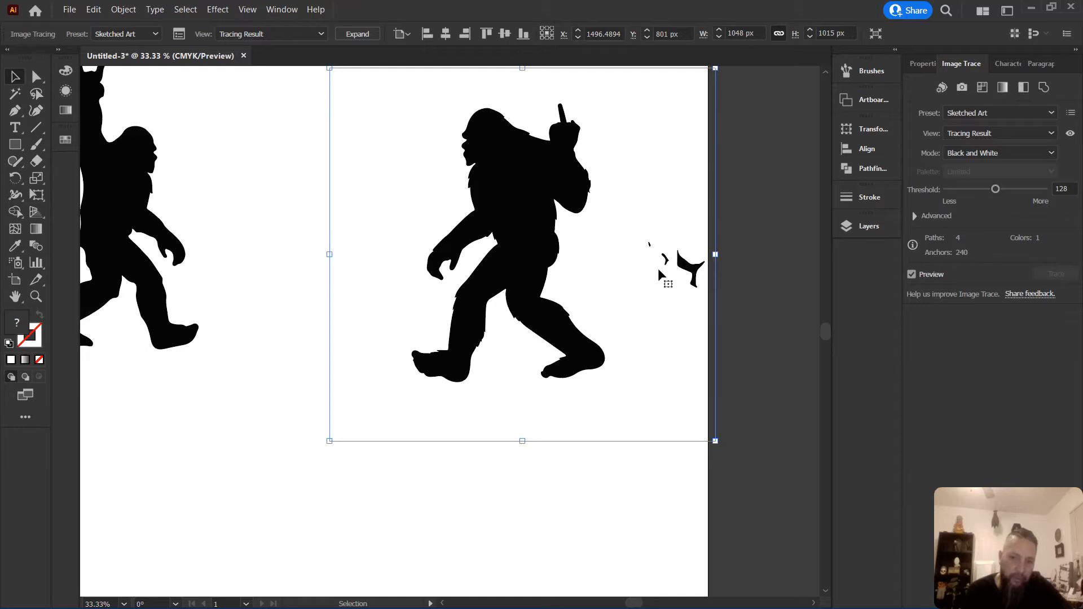
Expand the traced middle-finger Bigfoot with Object and Fill enabled, and ungroup the resulting paths
{"action": "scroll", "coordinate": [657, 269], "scroll_direction": "down", "scroll_amount": 1}
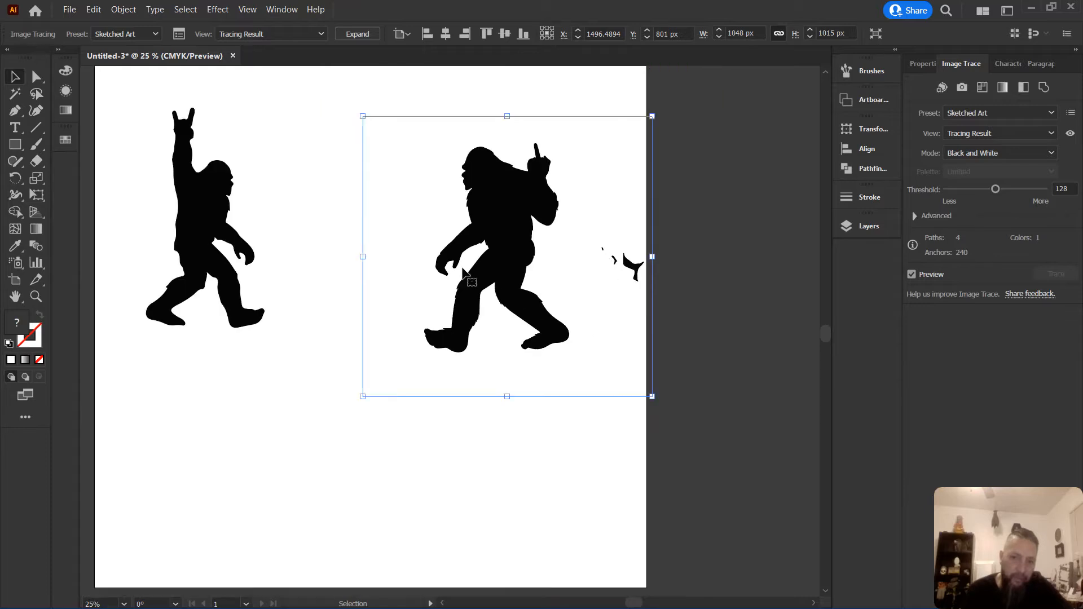
{"action": "left_click", "coordinate": [121, 10]}
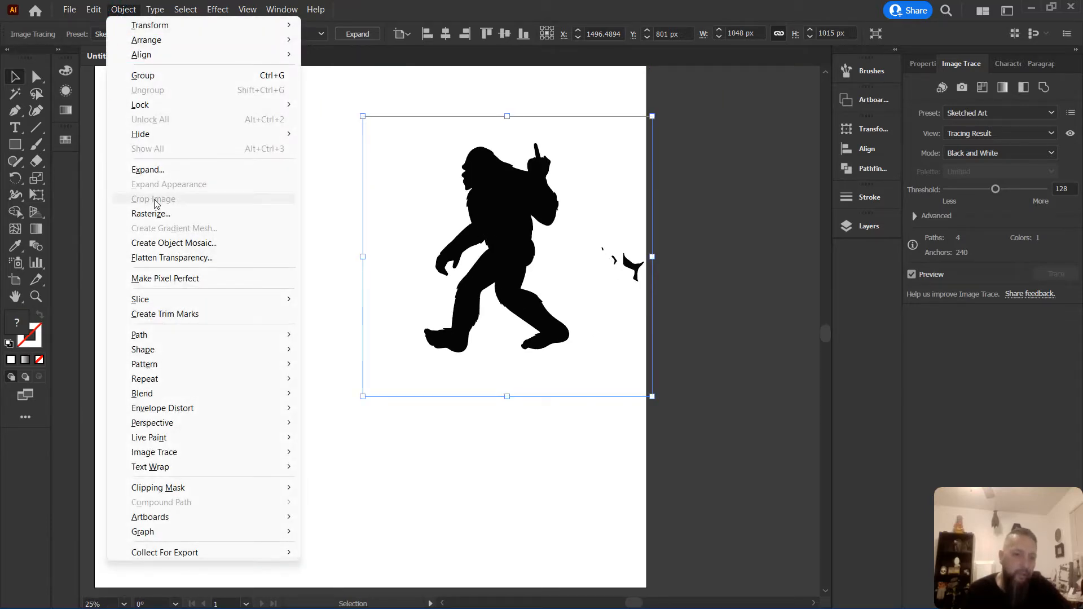
{"action": "left_click", "coordinate": [148, 170]}
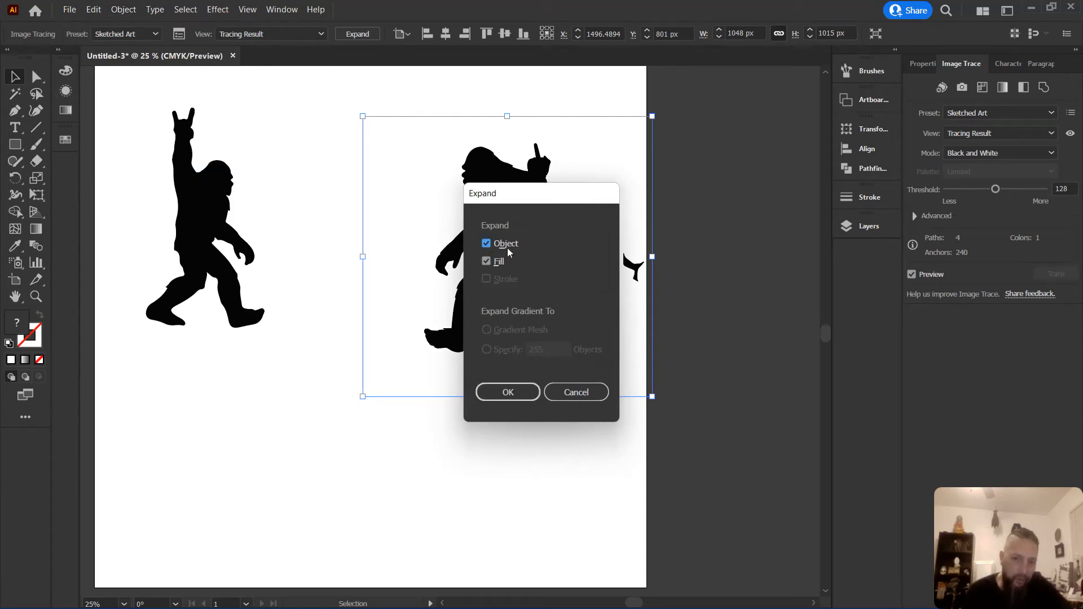
{"action": "left_click", "coordinate": [519, 391]}
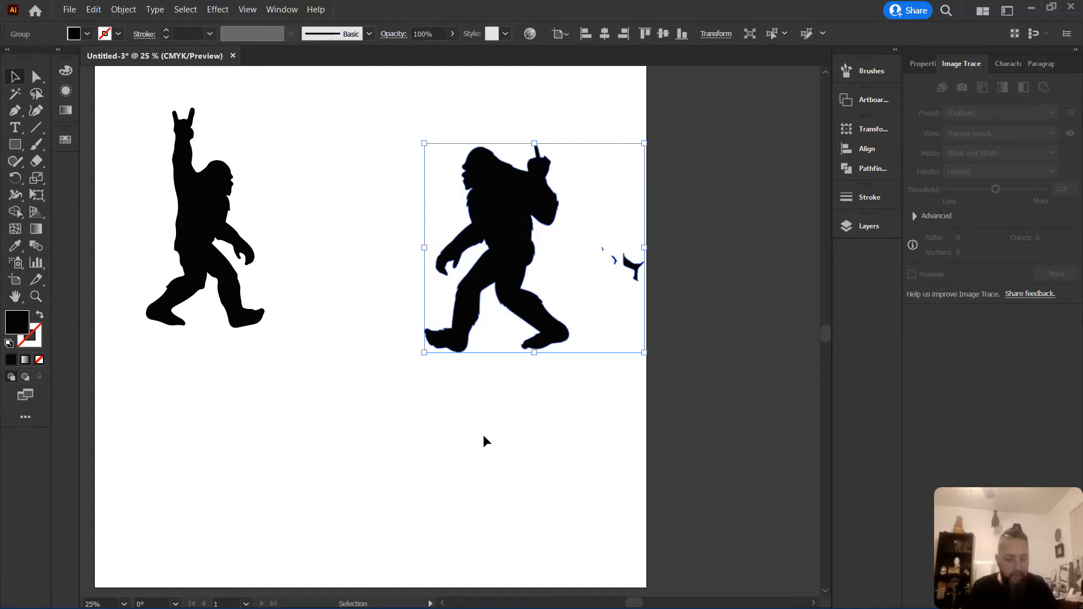
{"action": "left_click", "coordinate": [120, 11]}
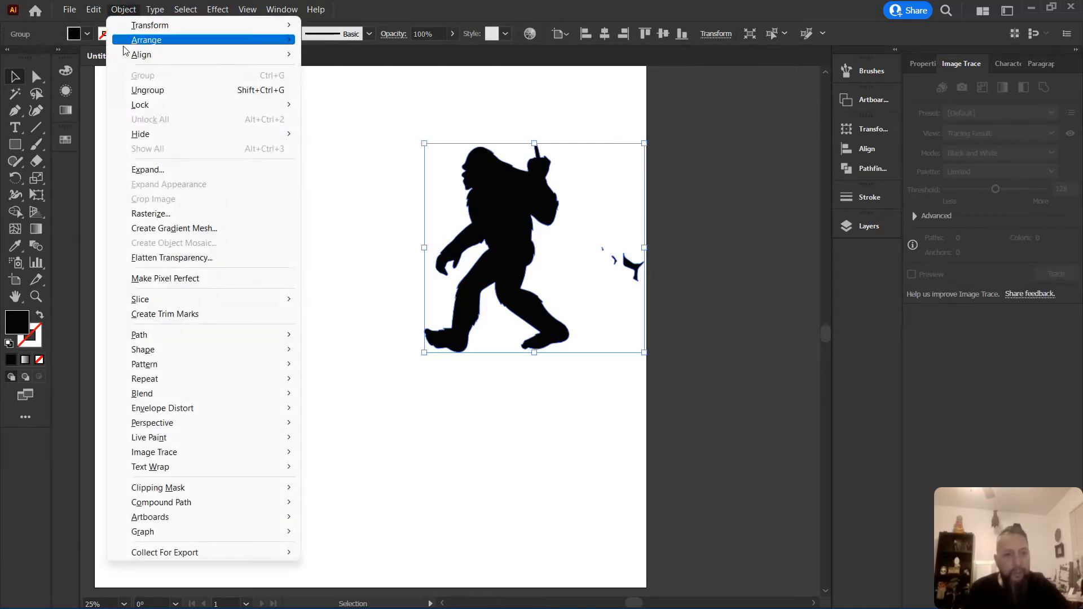
{"action": "left_click", "coordinate": [155, 92]}
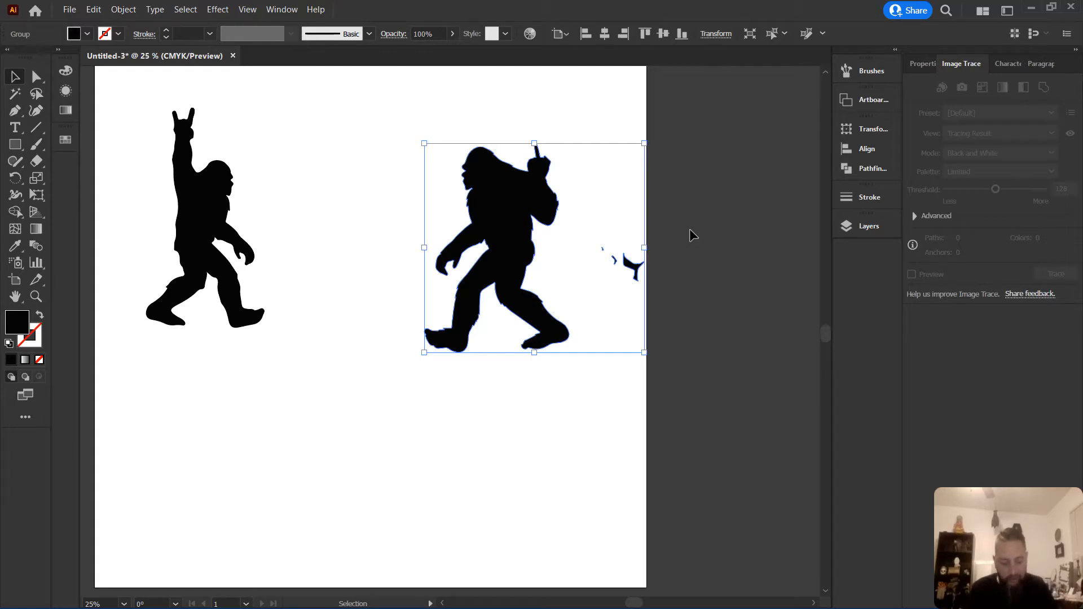
{"action": "key", "text": "ctrl+shift+g"}
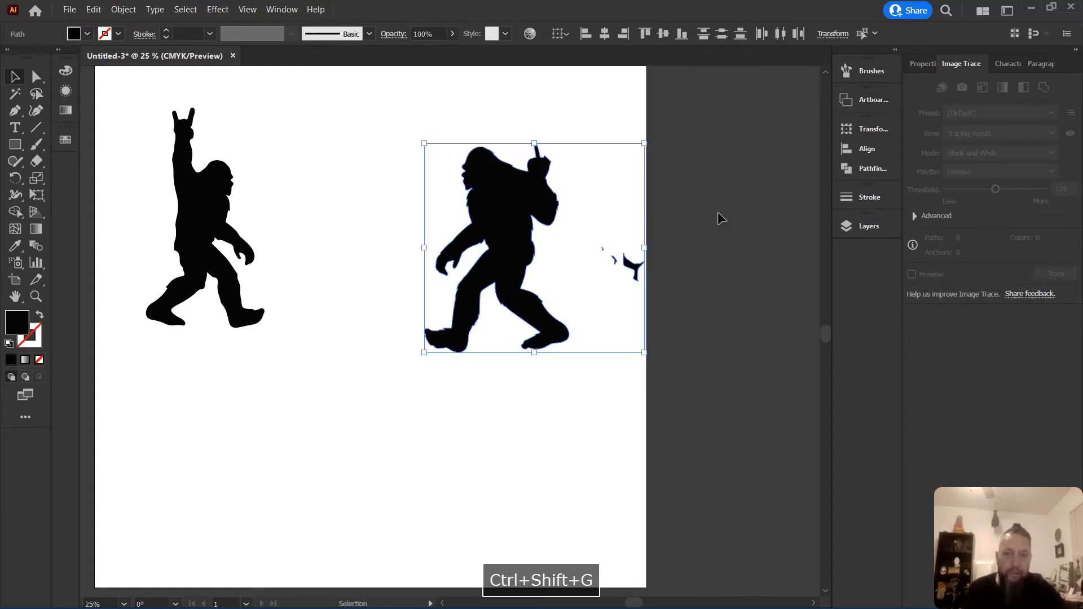
Delete the stray hand fragments beside the middle-finger Bigfoot
{"action": "left_click", "coordinate": [721, 217]}
{"action": "left_click_drag", "start_coordinate": [584, 212], "coordinate": [690, 314]}
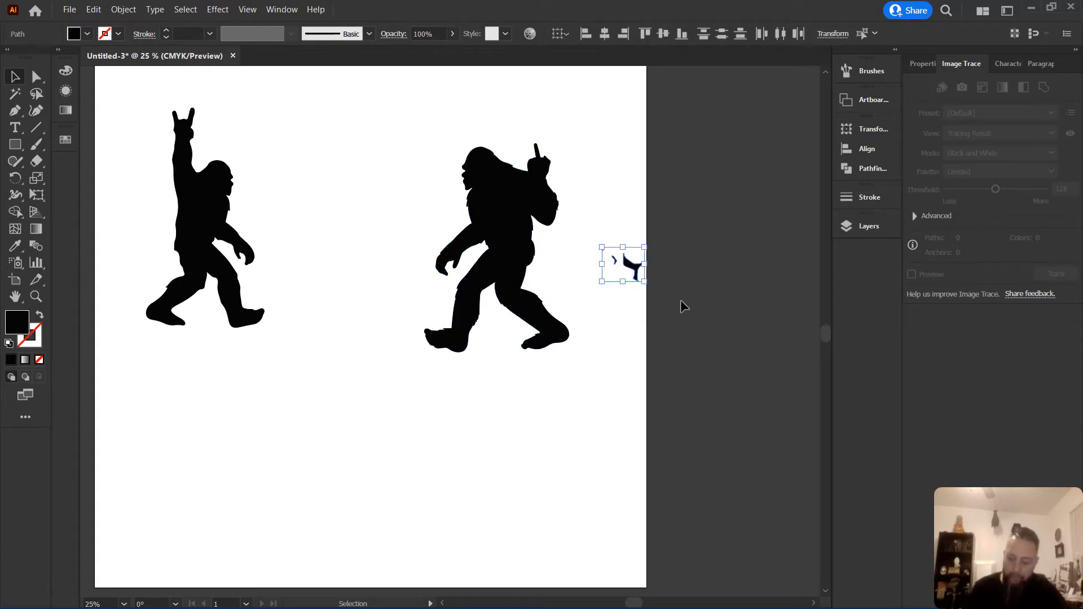
{"action": "key", "text": "Delete"}
Move the middle-finger Bigfoot off the artboard onto the empty canvas to its right
{"action": "left_click", "coordinate": [468, 265]}
{"action": "key", "text": "ctrl+minus"}
{"action": "left_click_drag", "start_coordinate": [482, 256], "coordinate": [632, 282]}
{"action": "scroll", "coordinate": [579, 239], "scroll_direction": "up", "scroll_amount": 2}
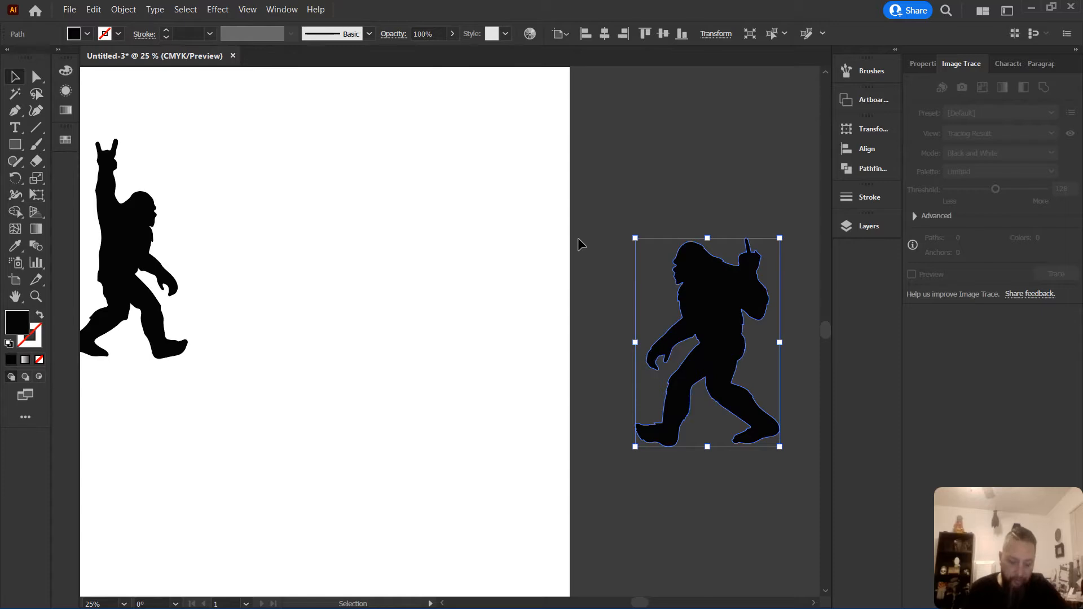
Delete the rock-on Bigfoot silhouette from the artboard
{"action": "scroll", "coordinate": [579, 240], "scroll_direction": "down", "scroll_amount": 2}
{"action": "key", "text": "space"}
{"action": "left_click_drag", "start_coordinate": [565, 290], "coordinate": [436, 278]}
{"action": "left_click_drag", "start_coordinate": [507, 270], "coordinate": [544, 272]}
{"action": "scroll", "coordinate": [553, 262], "scroll_direction": "up", "scroll_amount": 1}
{"action": "scroll", "coordinate": [388, 266], "scroll_direction": "down", "scroll_amount": 2}
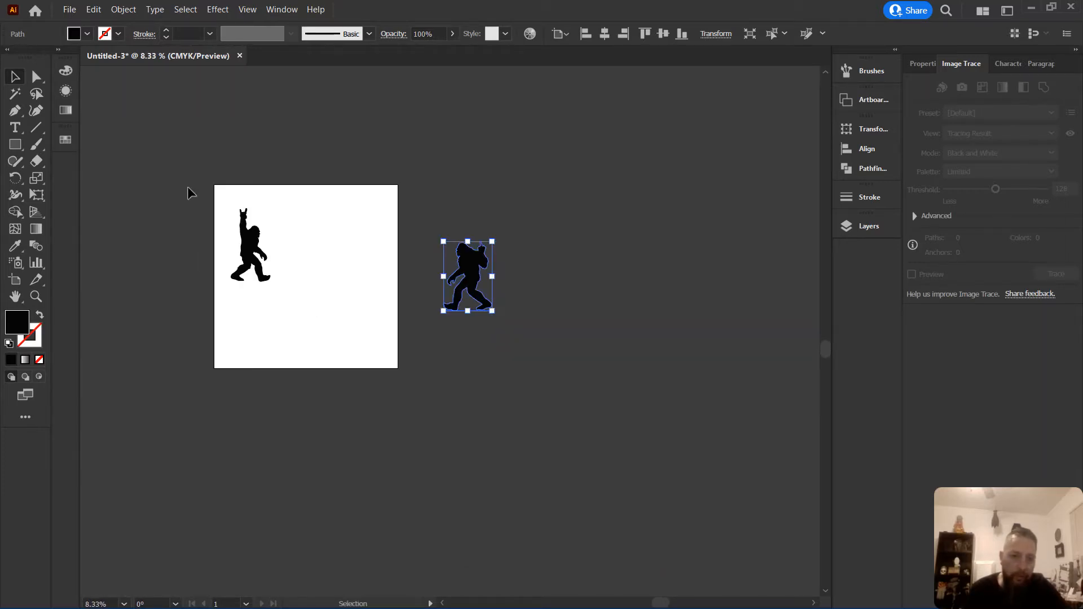
{"action": "left_click_drag", "start_coordinate": [190, 193], "coordinate": [296, 309]}
{"action": "key", "text": "Delete"}
{"action": "scroll", "coordinate": [452, 254], "scroll_direction": "up", "scroll_amount": 2}
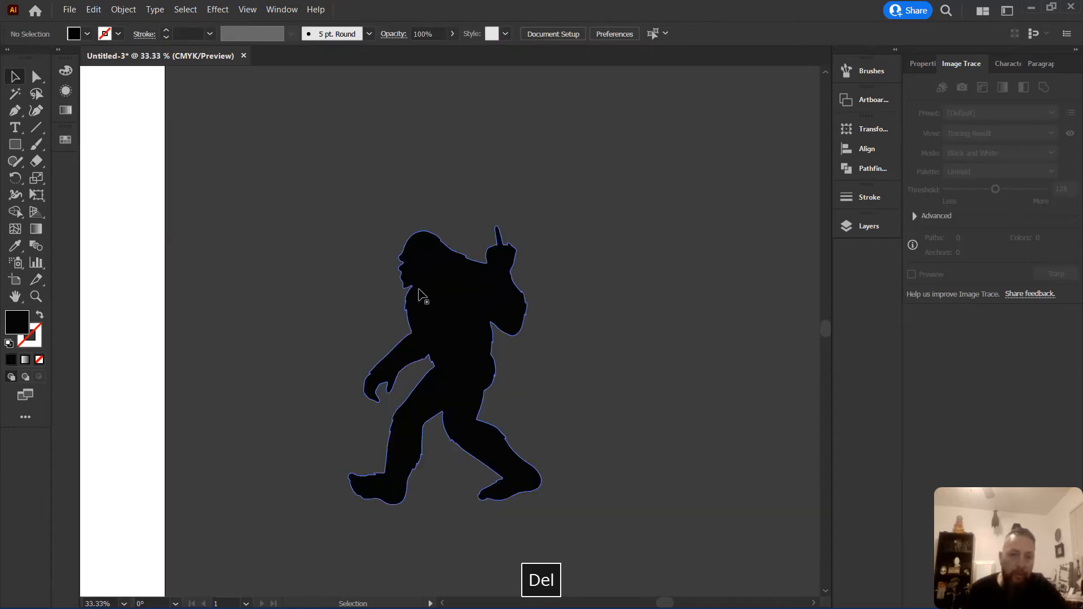
{"action": "scroll", "coordinate": [312, 296], "scroll_direction": "down", "scroll_amount": 3}
{"action": "key", "text": "space"}
{"action": "left_click_drag", "start_coordinate": [314, 508], "coordinate": [391, 453]}
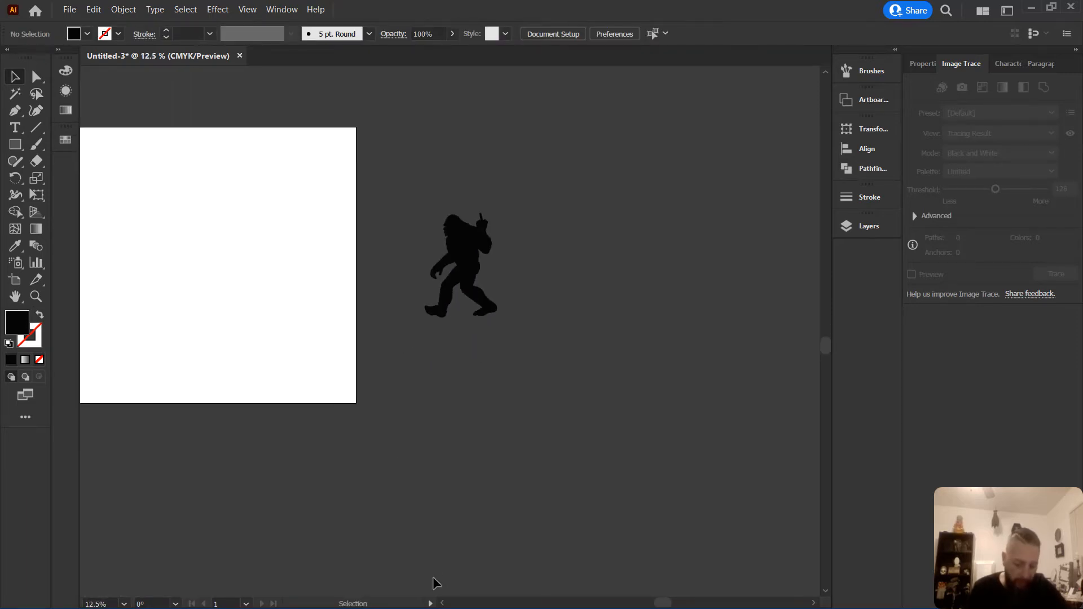
Switch to the TATTERED US FLAG image results in Chrome and copy the iStock torn American flag image
{"action": "left_click", "coordinate": [1029, 6]}
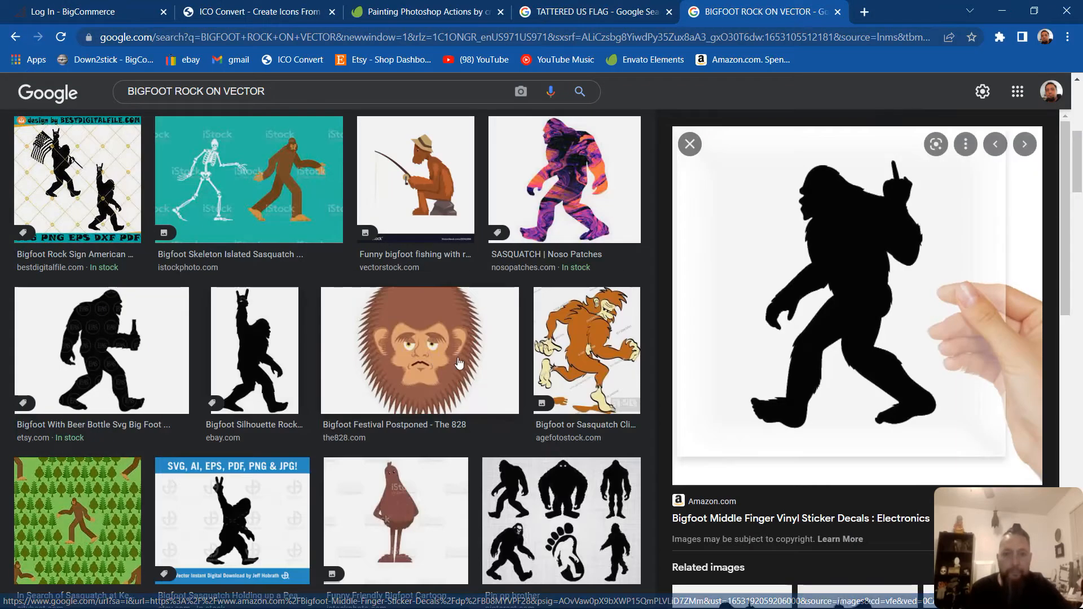
{"action": "left_click", "coordinate": [579, 12]}
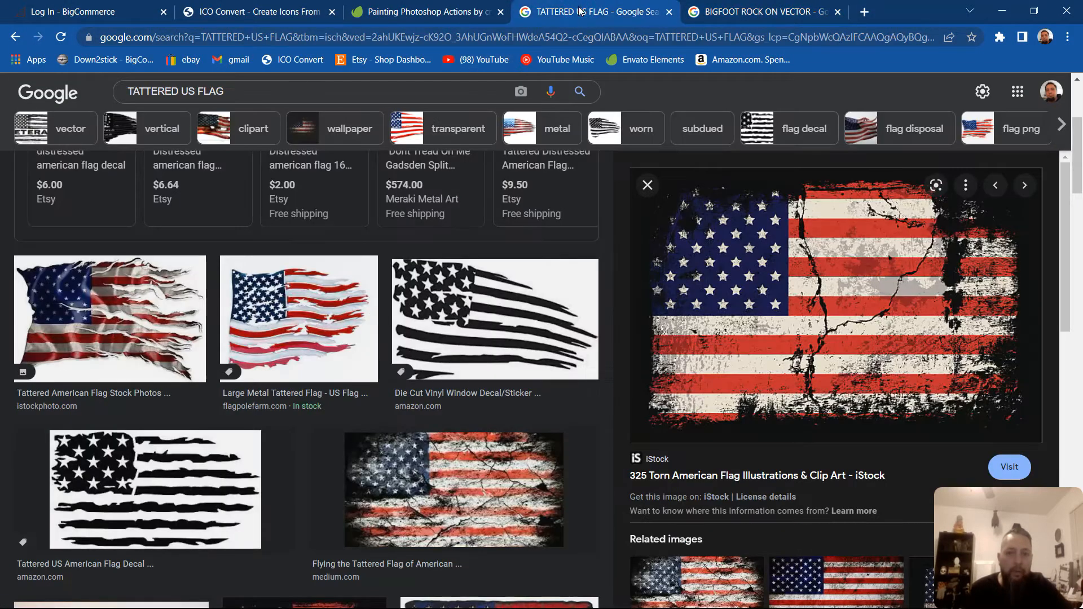
{"action": "scroll", "coordinate": [468, 344], "scroll_direction": "down", "scroll_amount": 2}
{"action": "scroll", "coordinate": [748, 347], "scroll_direction": "up", "scroll_amount": 4}
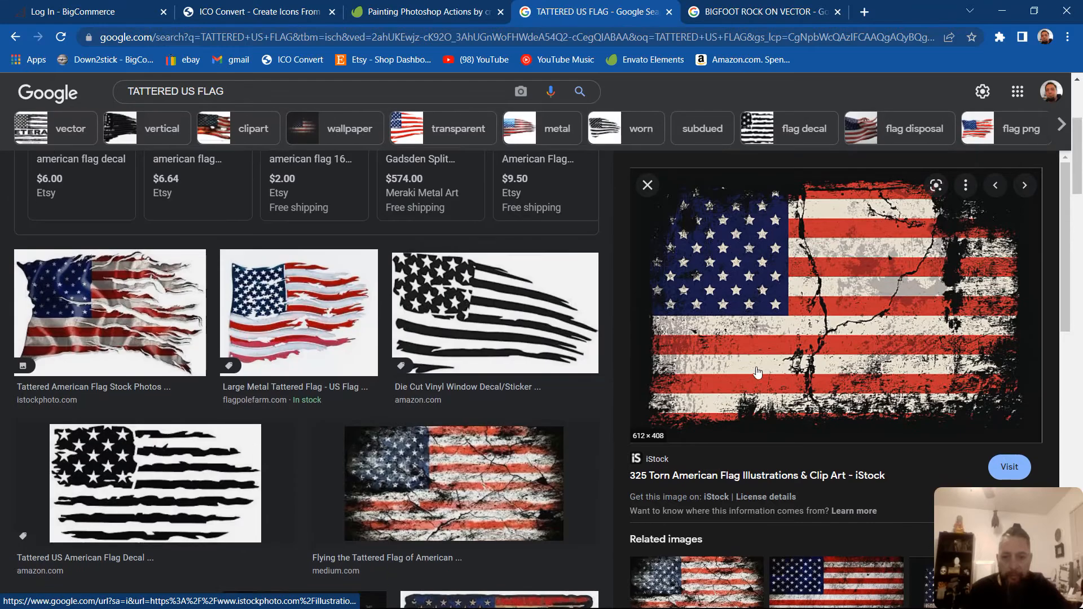
{"action": "right_click", "coordinate": [833, 311]}
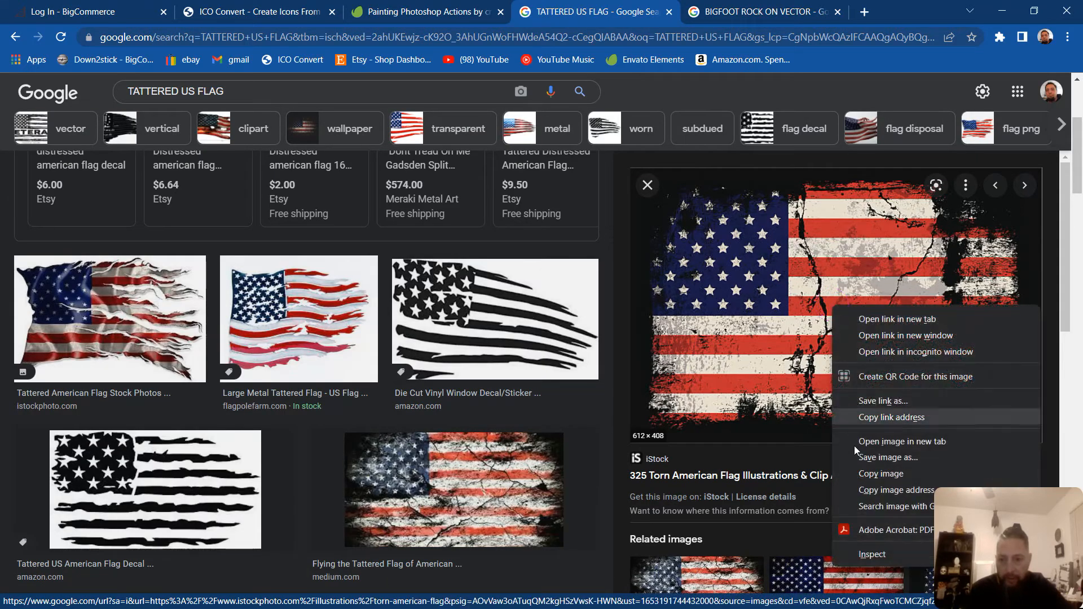
{"action": "left_click", "coordinate": [873, 478]}
{"action": "right_click", "coordinate": [833, 414]}
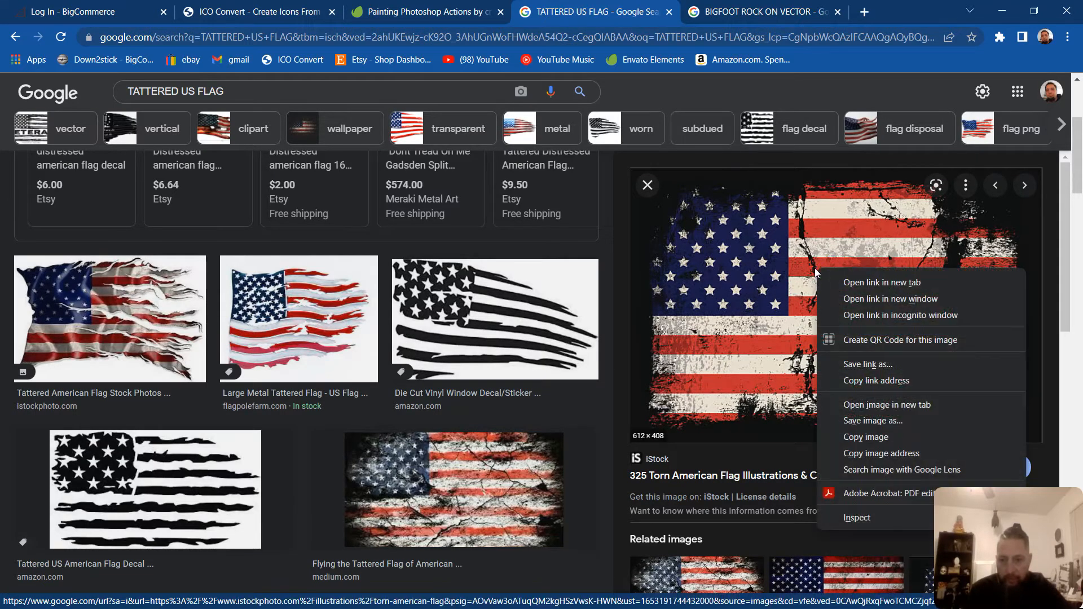
{"action": "left_click", "coordinate": [874, 437]}
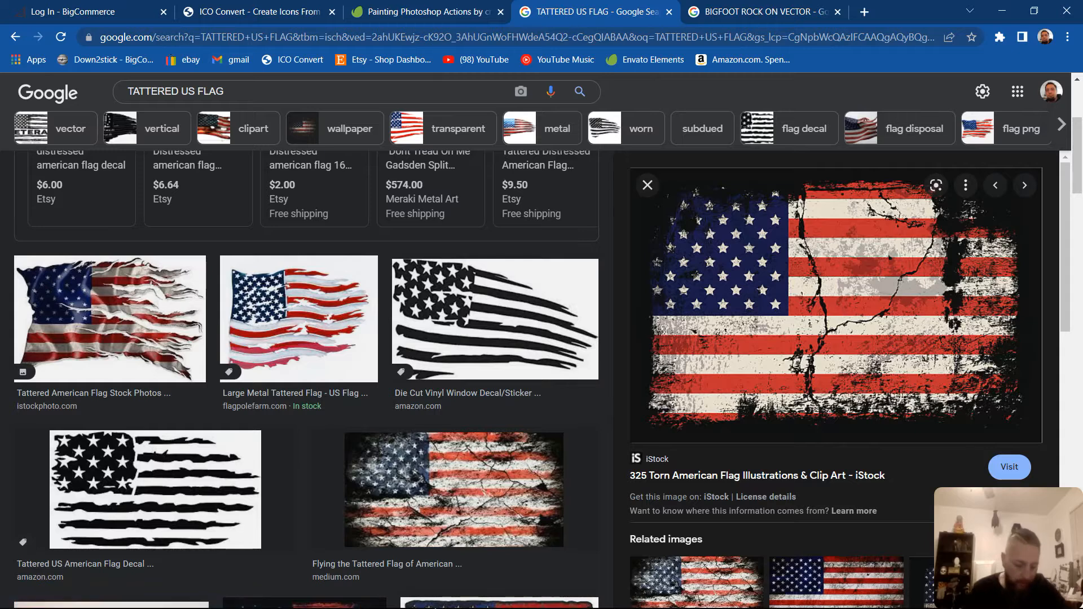
Return to Illustrator and paste the copied flag image beside the Bigfoot silhouette
{"action": "key", "text": "super"}
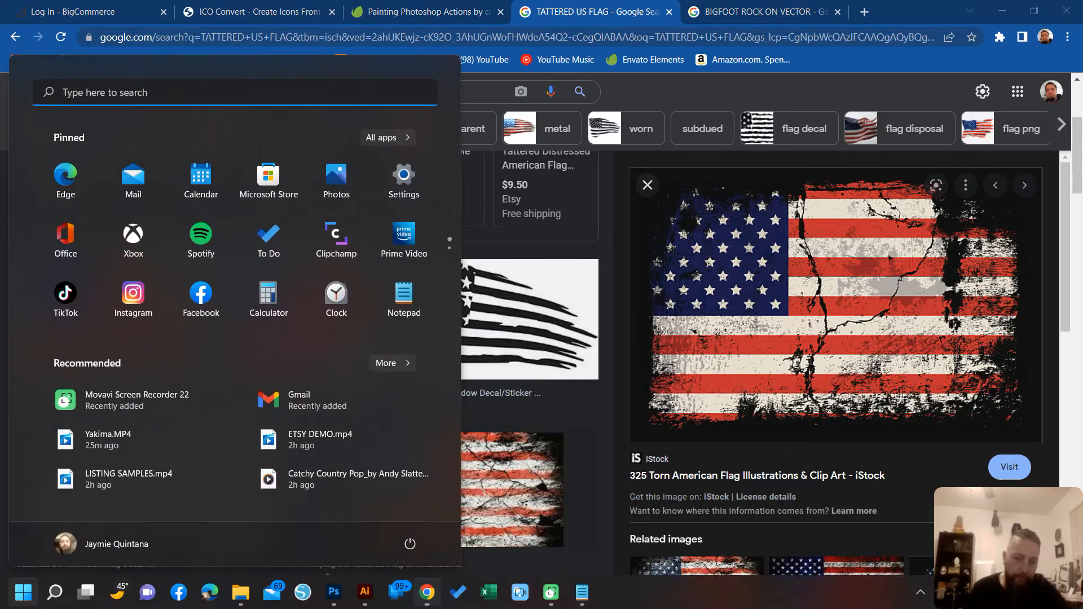
{"action": "left_click", "coordinate": [366, 596]}
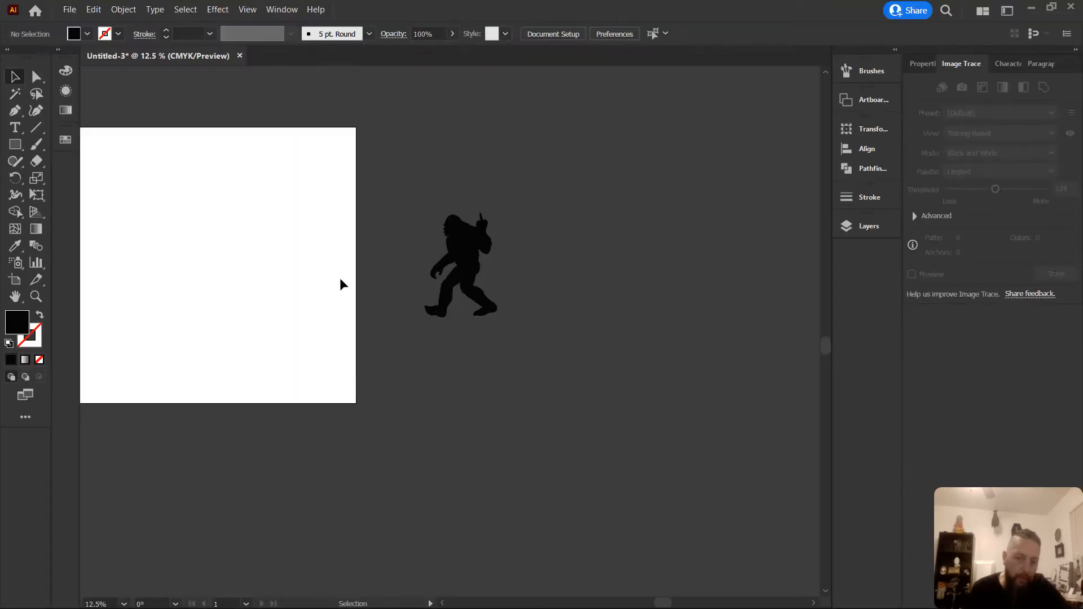
{"action": "key", "text": "ctrl+v"}
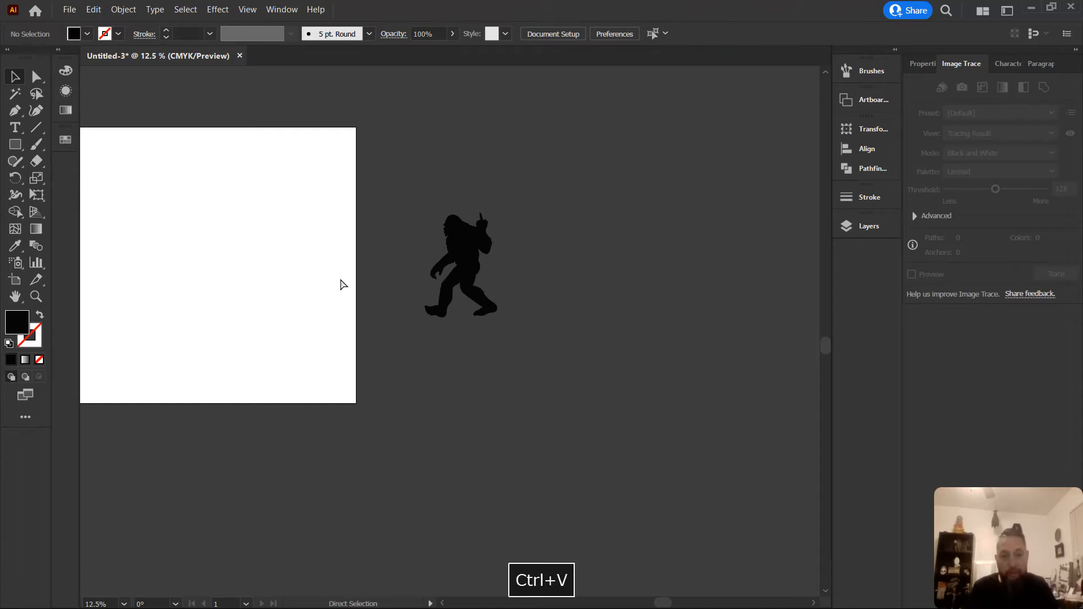
{"action": "key", "text": "ctrl+equal"}
{"action": "scroll", "coordinate": [361, 456], "scroll_direction": "down", "scroll_amount": 1}
{"action": "left_click_drag", "start_coordinate": [367, 515], "coordinate": [271, 406]}
{"action": "scroll", "coordinate": [271, 407], "scroll_direction": "up", "scroll_amount": 3}
{"action": "scroll", "coordinate": [355, 363], "scroll_direction": "down", "scroll_amount": 2}
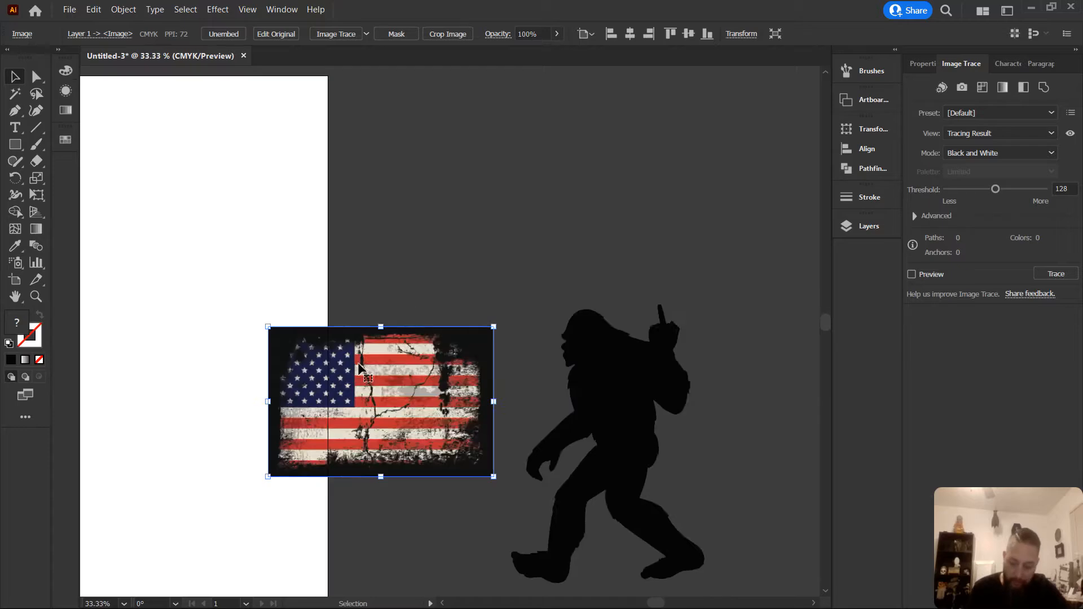
Rotate the pasted flag image 90° clockwise so it stands upright with the stars on the upper right
{"action": "scroll", "coordinate": [302, 366], "scroll_direction": "up", "scroll_amount": 1}
{"action": "scroll", "coordinate": [305, 346], "scroll_direction": "up", "scroll_amount": 1}
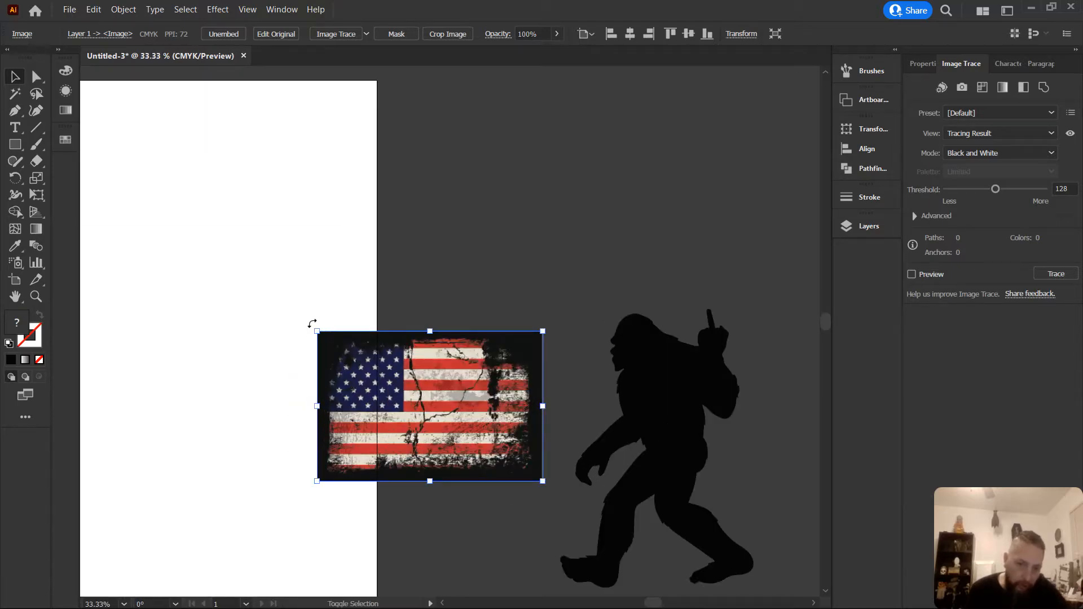
{"action": "left_click_drag", "start_coordinate": [316, 312], "coordinate": [493, 246]}
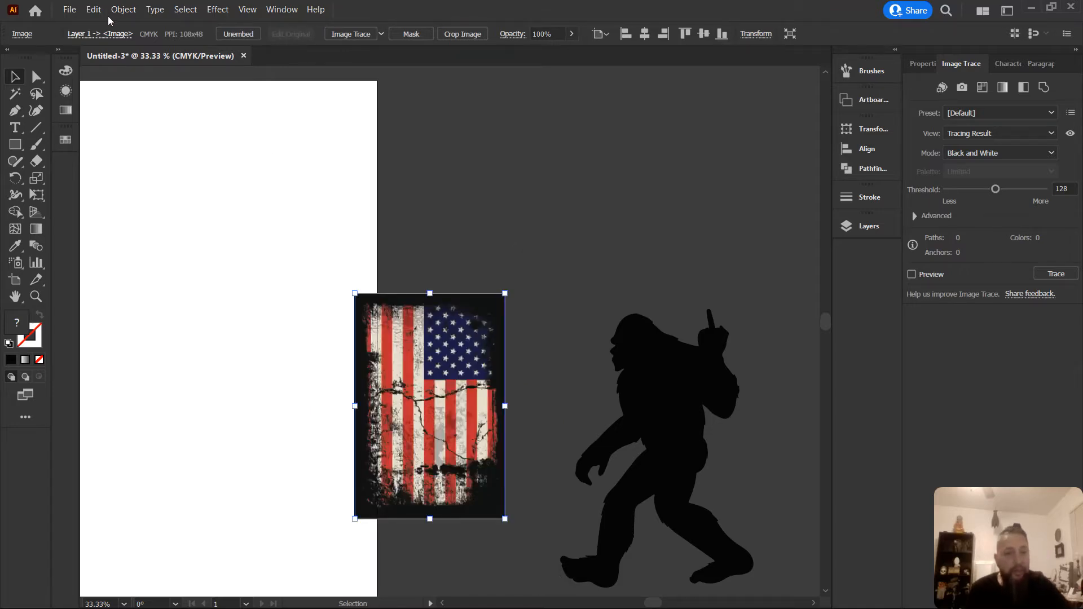
{"action": "left_click", "coordinate": [124, 11]}
{"action": "mouse_move", "coordinate": [181, 29]}
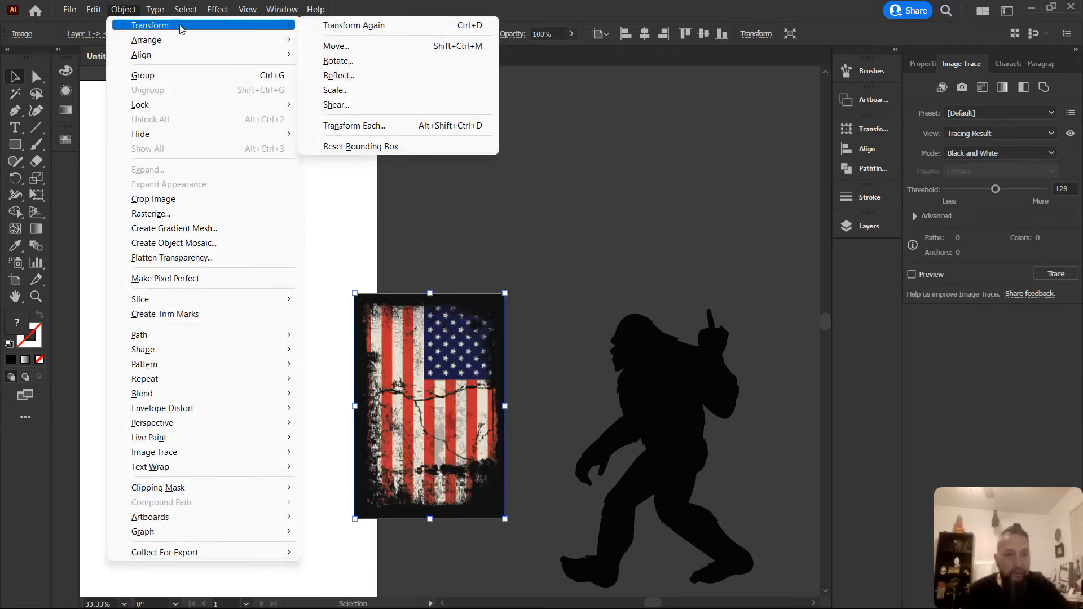
{"action": "left_click", "coordinate": [338, 60]}
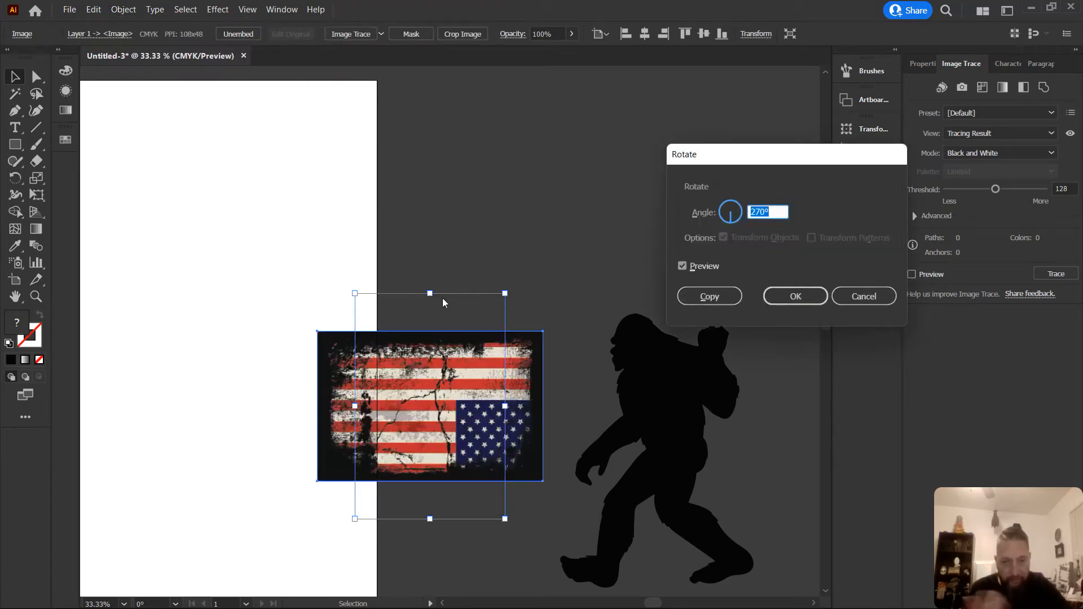
{"action": "left_click", "coordinate": [863, 297]}
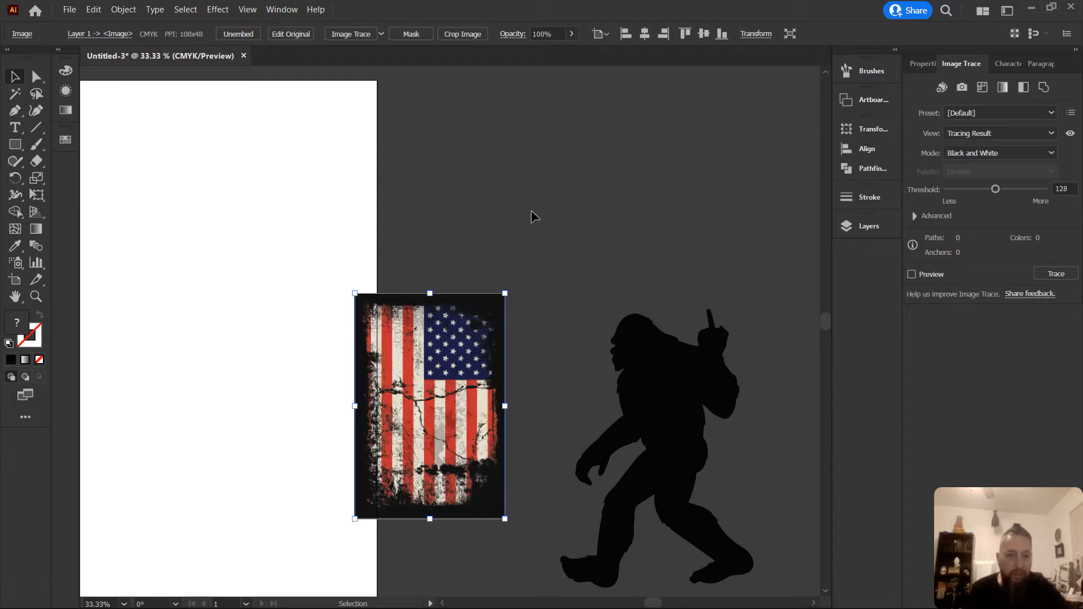
Enlarge the upright flag image beyond the Bigfoot's size and place it over the silhouette, clear of the artboard
{"action": "left_click", "coordinate": [563, 229]}
{"action": "scroll", "coordinate": [564, 230], "scroll_direction": "down", "scroll_amount": 2}
{"action": "left_click", "coordinate": [478, 309]}
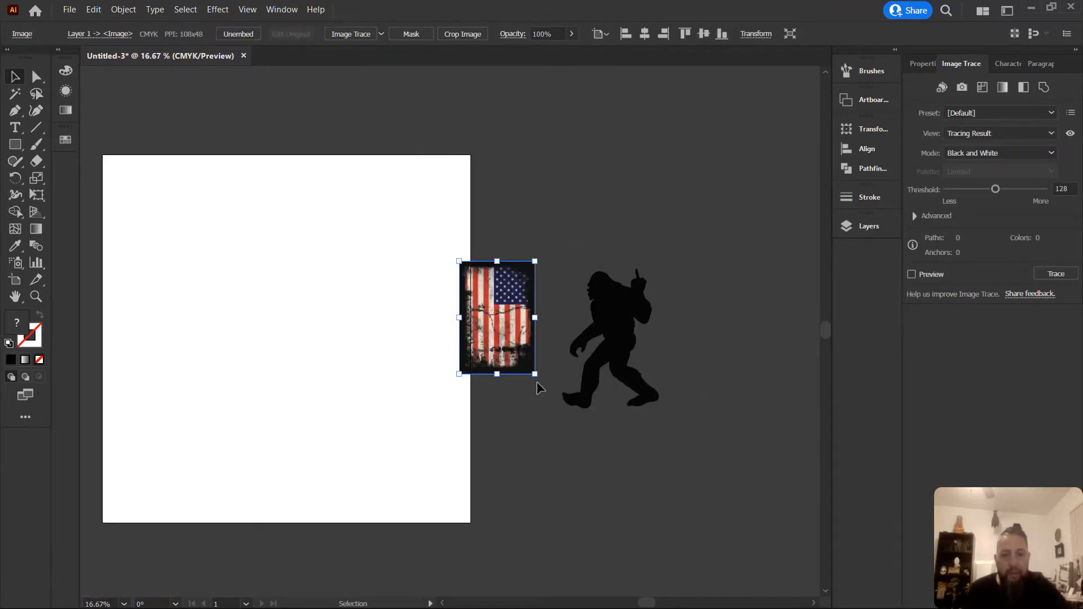
{"action": "left_click_drag", "start_coordinate": [534, 374], "coordinate": [745, 540]}
{"action": "left_click_drag", "start_coordinate": [561, 440], "coordinate": [599, 384]}
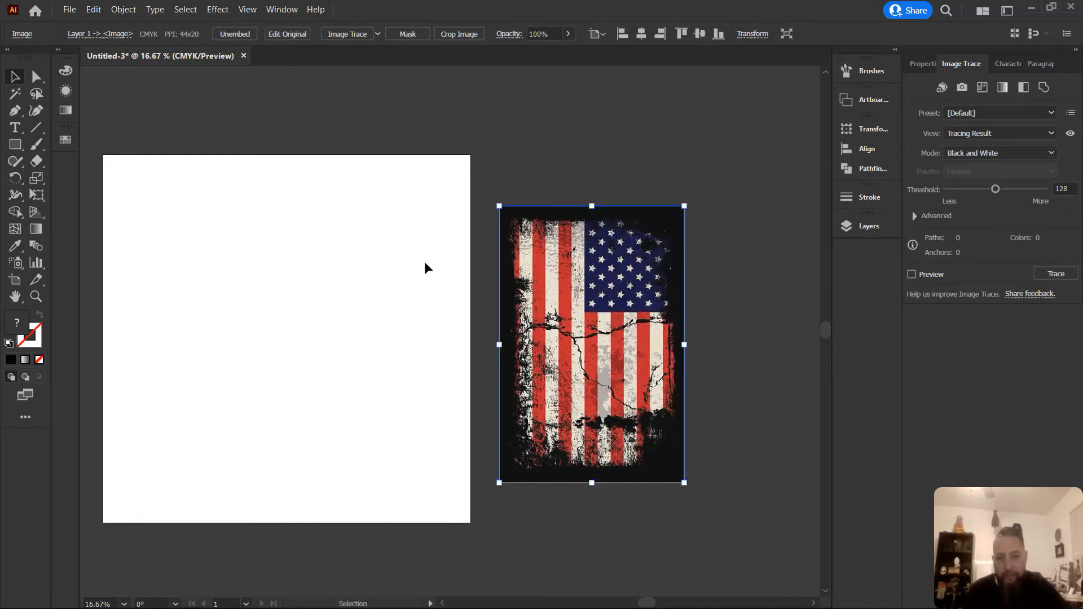
Send the flag image to the back, behind the Bigfoot silhouette
{"action": "right_click", "coordinate": [577, 285]}
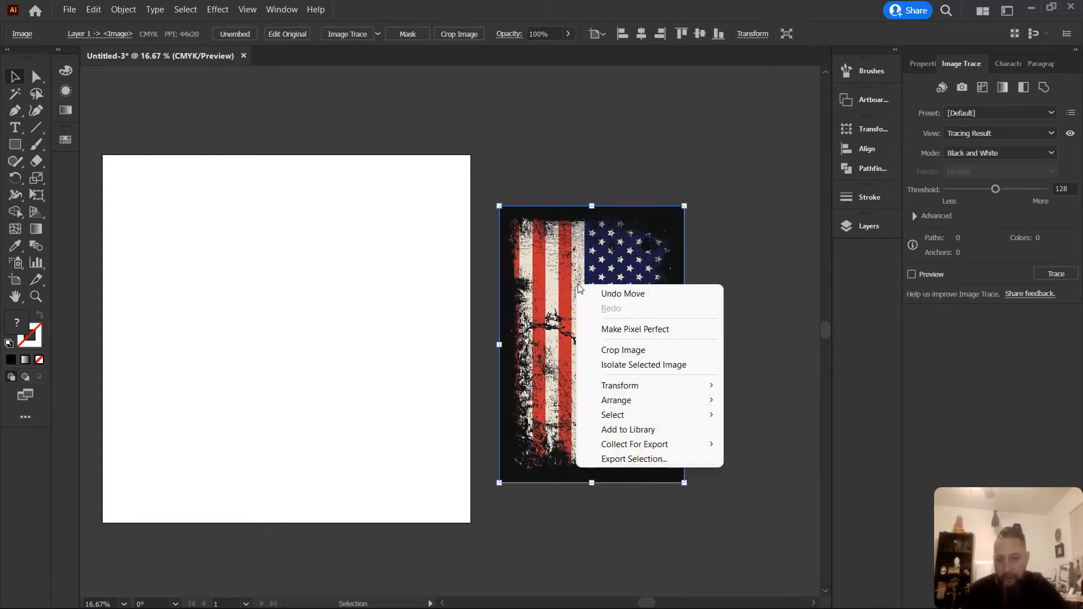
{"action": "mouse_move", "coordinate": [698, 402]}
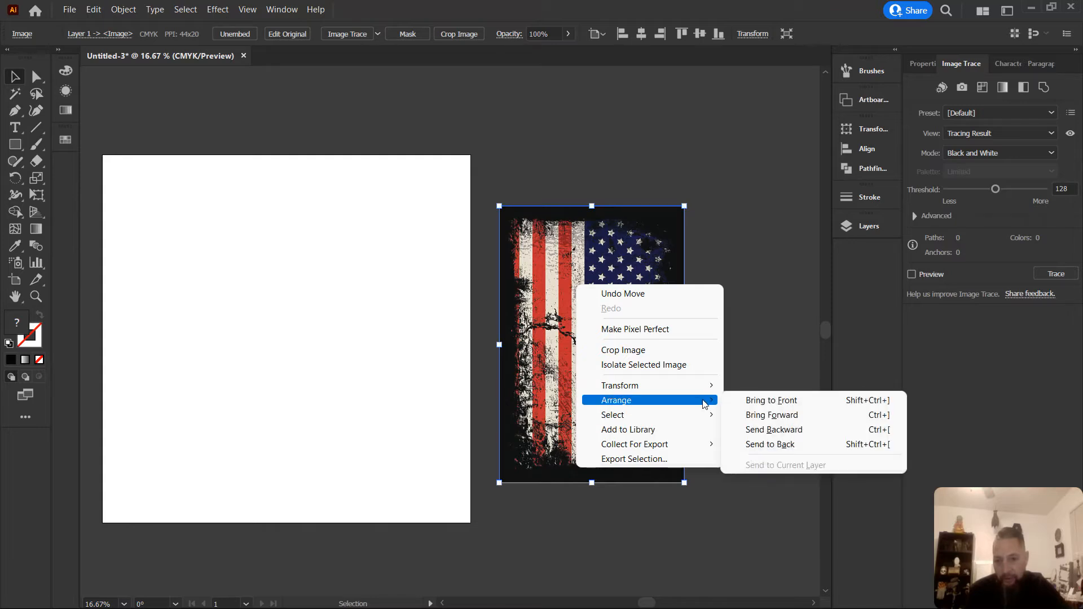
{"action": "left_click", "coordinate": [768, 446]}
Scale the flag image down to fit closely around the Bigfoot, and reposition both so the silhouette lies over the flag
{"action": "left_click", "coordinate": [607, 327]}
{"action": "left_click", "coordinate": [537, 249]}
{"action": "left_click_drag", "start_coordinate": [500, 207], "coordinate": [548, 279]}
{"action": "left_click_drag", "start_coordinate": [601, 389], "coordinate": [593, 354]}
{"action": "scroll", "coordinate": [714, 331], "scroll_direction": "up", "scroll_amount": 2}
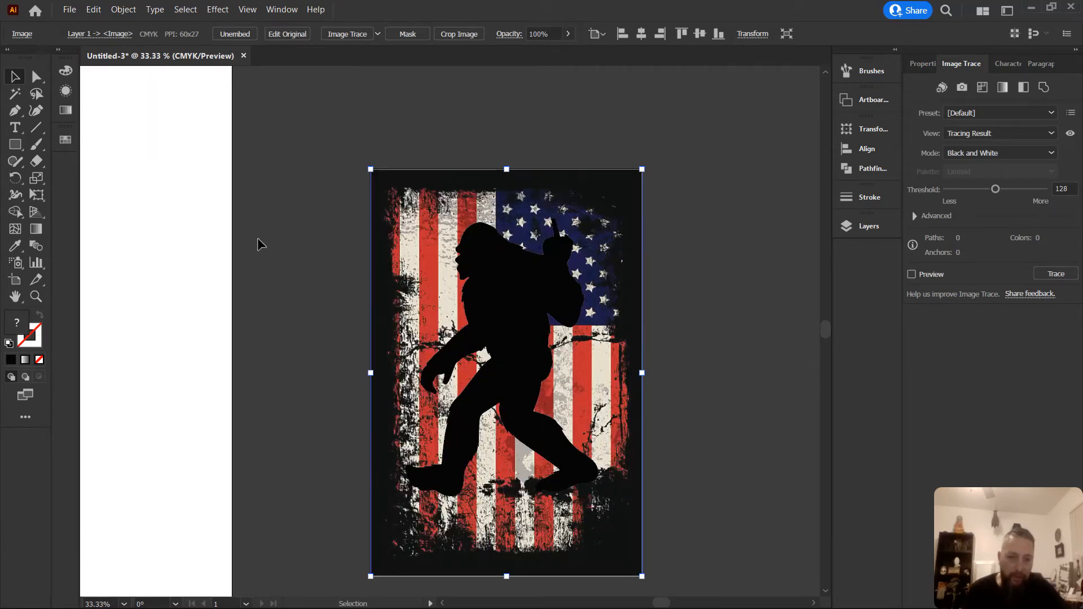
{"action": "scroll", "coordinate": [257, 244], "scroll_direction": "down", "scroll_amount": 1}
{"action": "mouse_move", "coordinate": [436, 317]}
{"action": "left_mouse_down"}
{"action": "mouse_move", "coordinate": [424, 324]}
{"action": "mouse_move", "coordinate": [442, 310]}
{"action": "left_mouse_up"}
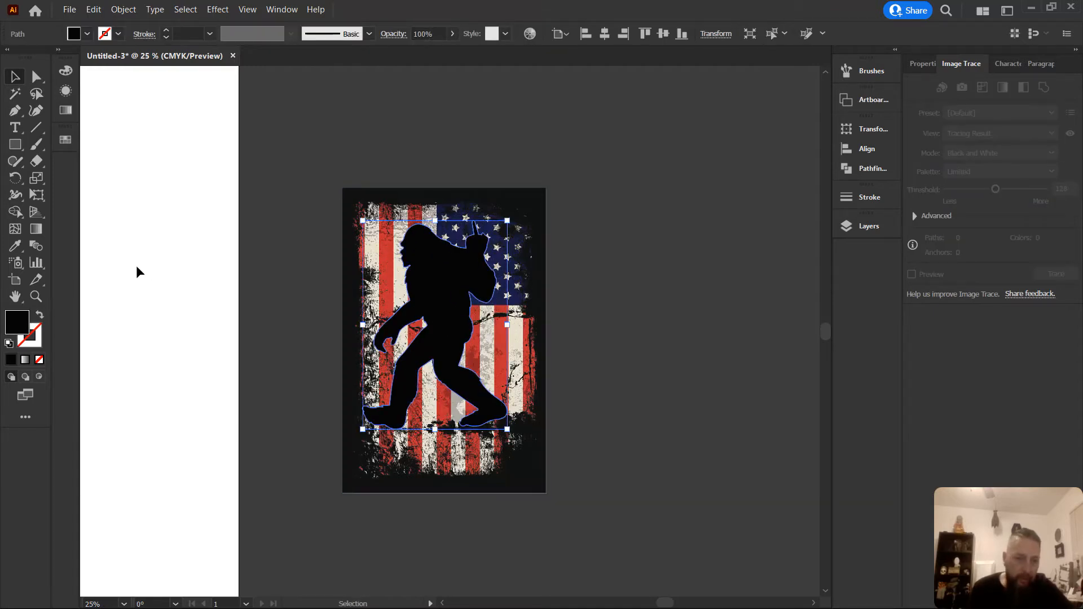
Swap the Bigfoot path's fill and stroke so it has no fill and a black 1 pt stroke
{"action": "left_click", "coordinate": [37, 316]}
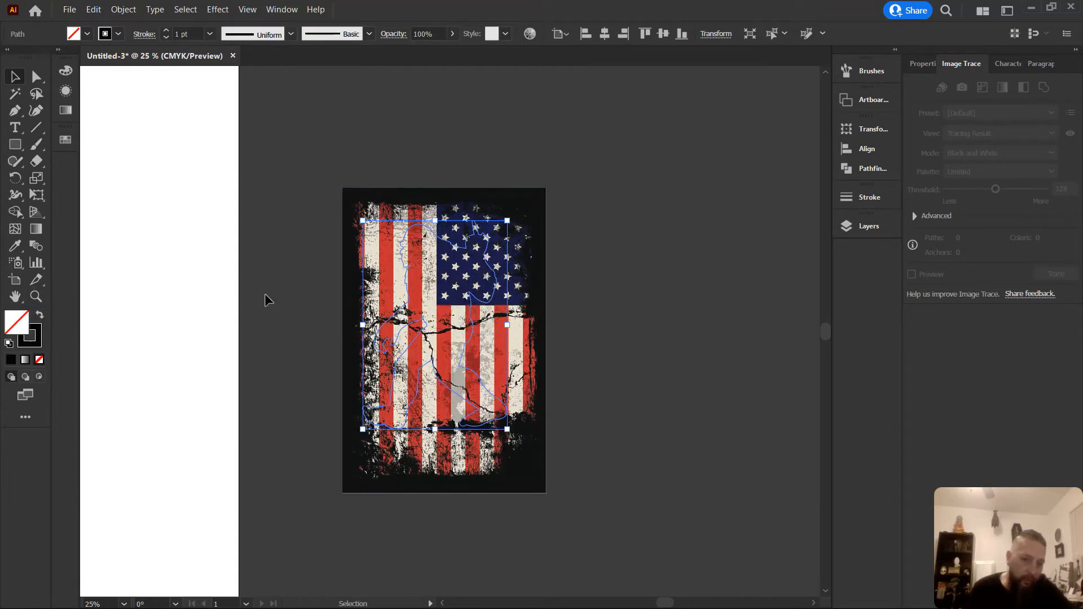
{"action": "scroll", "coordinate": [312, 278], "scroll_direction": "up", "scroll_amount": 1}
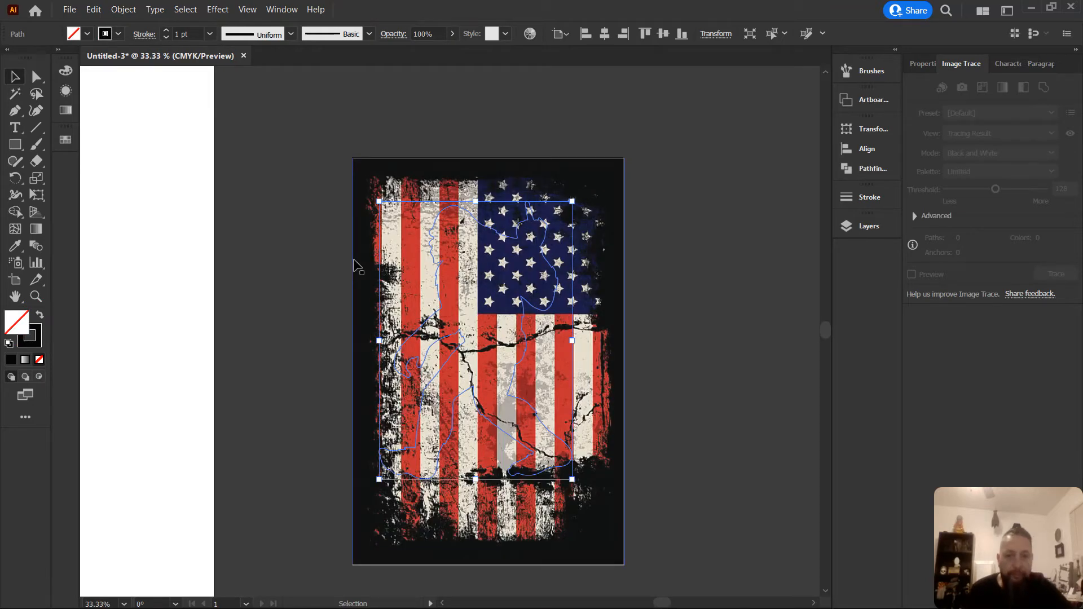
Move the Bigfoot outline slightly right and down over the flag, and nudge it up to fine-tune its placement
{"action": "left_click_drag", "start_coordinate": [456, 349], "coordinate": [463, 355]}
{"action": "key", "text": "Left"}
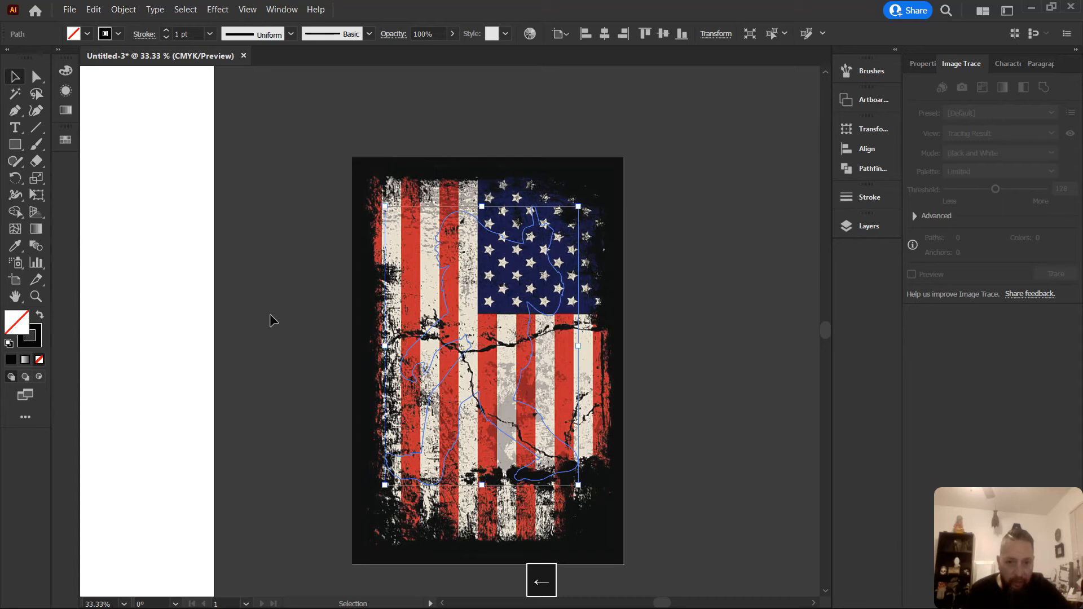
{"action": "key", "text": "Up"}
{"action": "key", "text": "Up"}
{"action": "key", "text": "Up"}
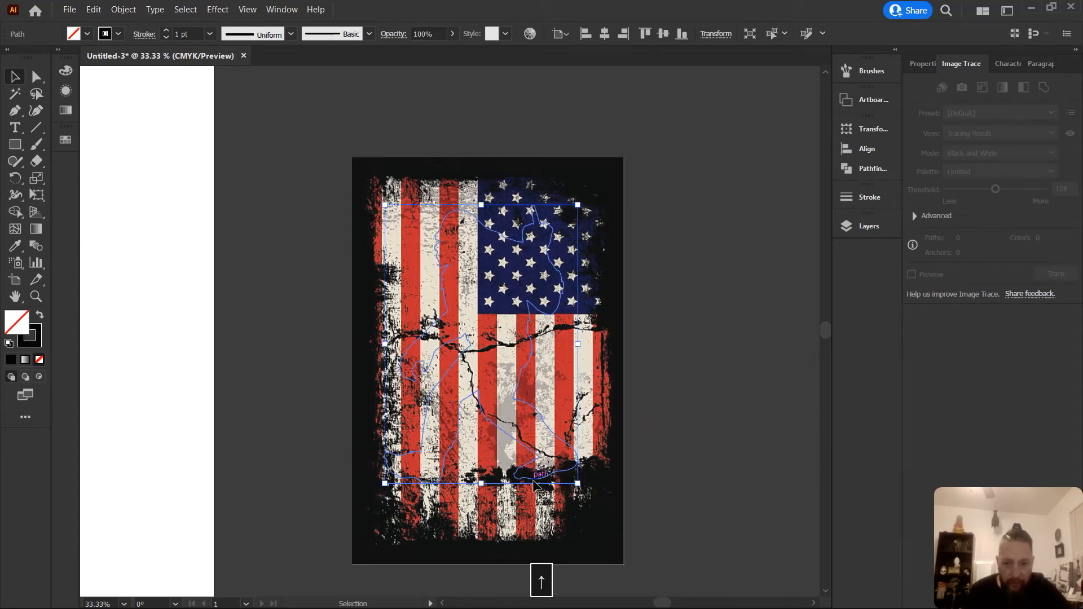
{"action": "scroll", "coordinate": [509, 469], "scroll_direction": "up", "scroll_amount": 3}
{"action": "scroll", "coordinate": [466, 448], "scroll_direction": "down", "scroll_amount": 4}
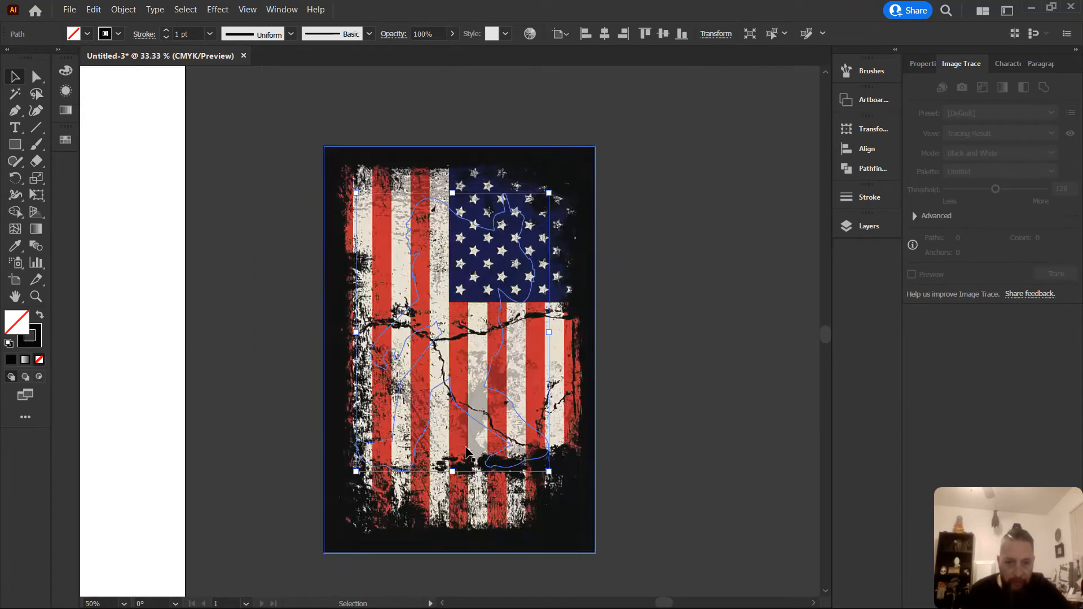
Enlarge the flag image proportionally and recentre it around the Bigfoot outline
{"action": "left_click", "coordinate": [258, 407]}
{"action": "left_click", "coordinate": [391, 511]}
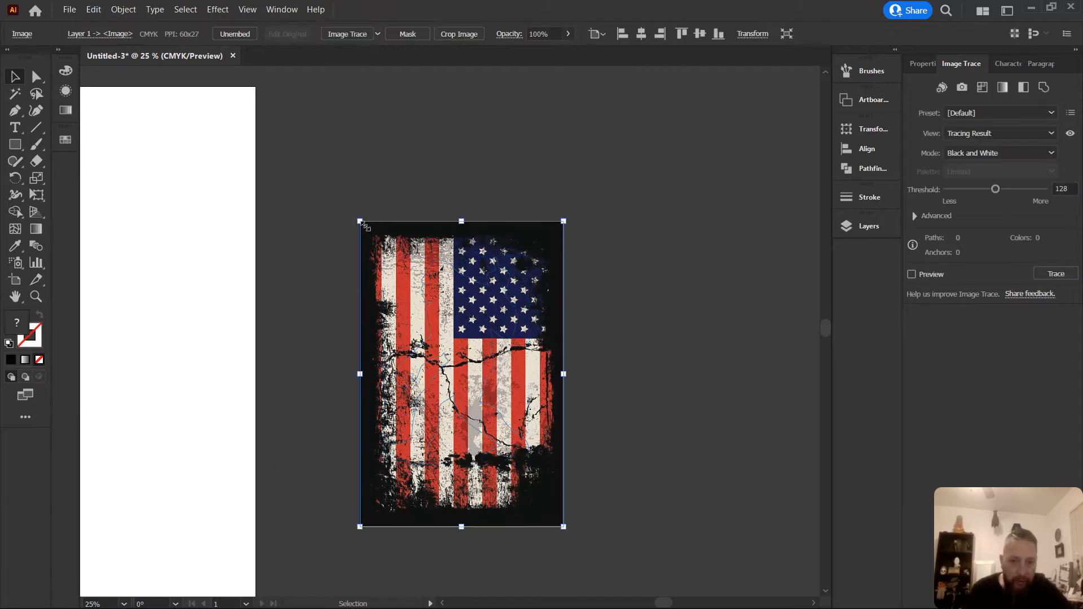
{"action": "left_click_drag", "start_coordinate": [359, 221], "coordinate": [333, 186]}
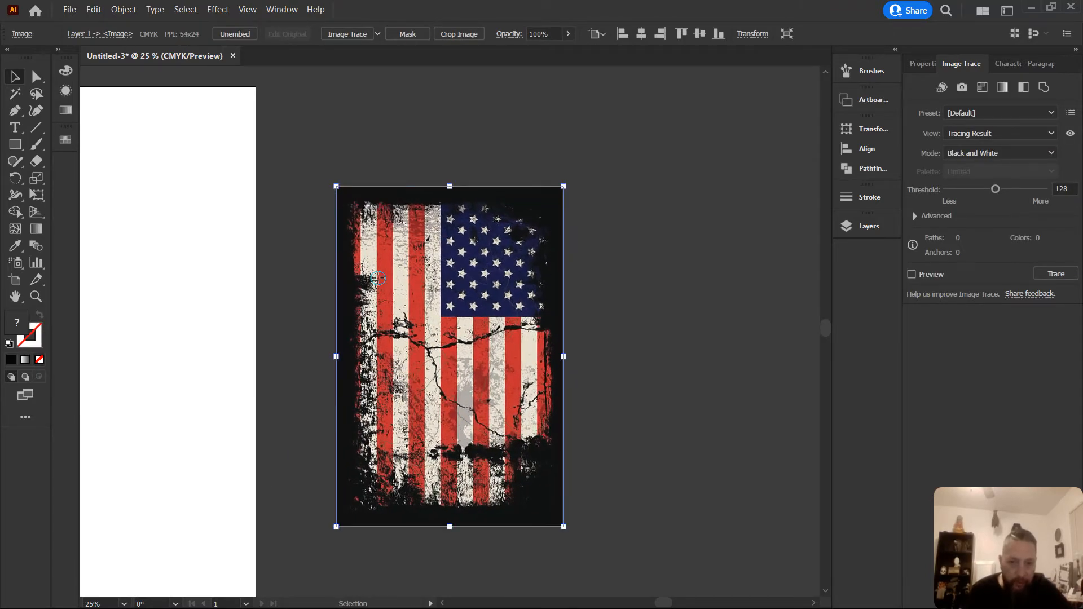
{"action": "left_click_drag", "start_coordinate": [393, 286], "coordinate": [407, 307]}
Nudge the Bigfoot outline in small increments, mainly to the right, to adjust its placement over the enlarged flag
{"action": "left_click", "coordinate": [429, 336]}
{"action": "key", "text": "Up"}
{"action": "key", "text": "Left"}
{"action": "key", "text": "Right"}
{"action": "key", "text": "Right"}
{"action": "key", "text": "Right"}
{"action": "key", "text": "Right"}
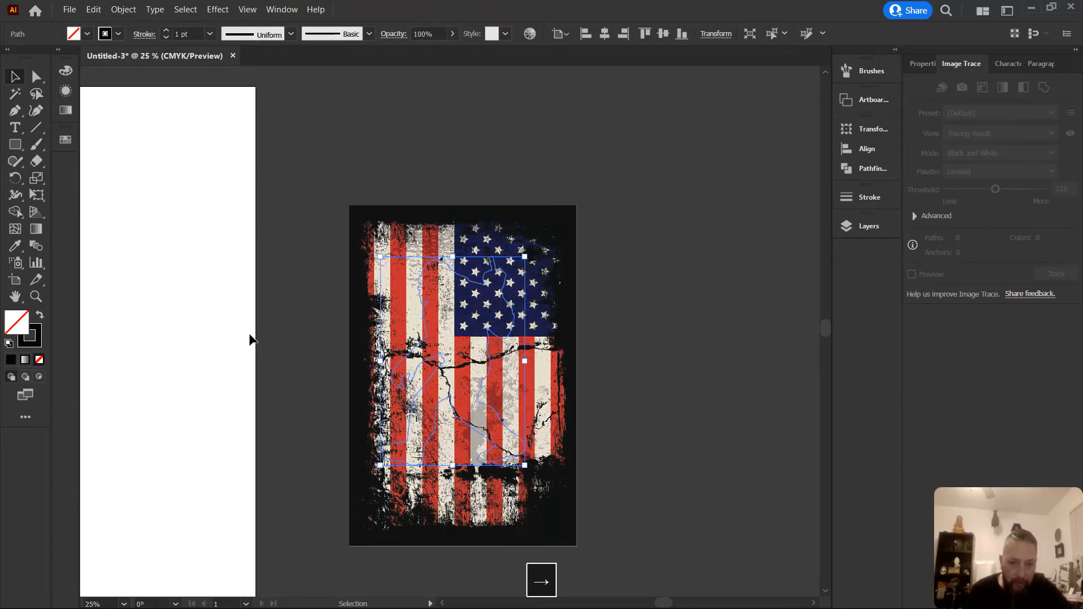
{"action": "key", "text": "Right"}
{"action": "key", "text": "Right"}
{"action": "key", "text": "Right"}
{"action": "key", "text": "Left"}
{"action": "key", "text": "Left"}
{"action": "left_click", "coordinate": [216, 322]}
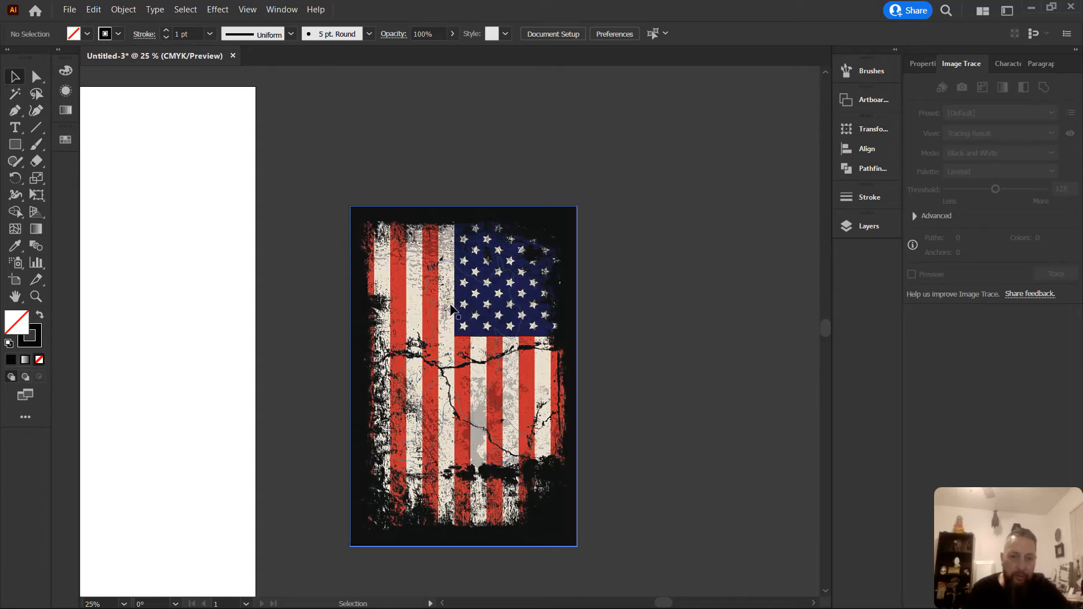
{"action": "scroll", "coordinate": [329, 329], "scroll_direction": "down", "scroll_amount": 1}
{"action": "scroll", "coordinate": [420, 398], "scroll_direction": "up", "scroll_amount": 2}
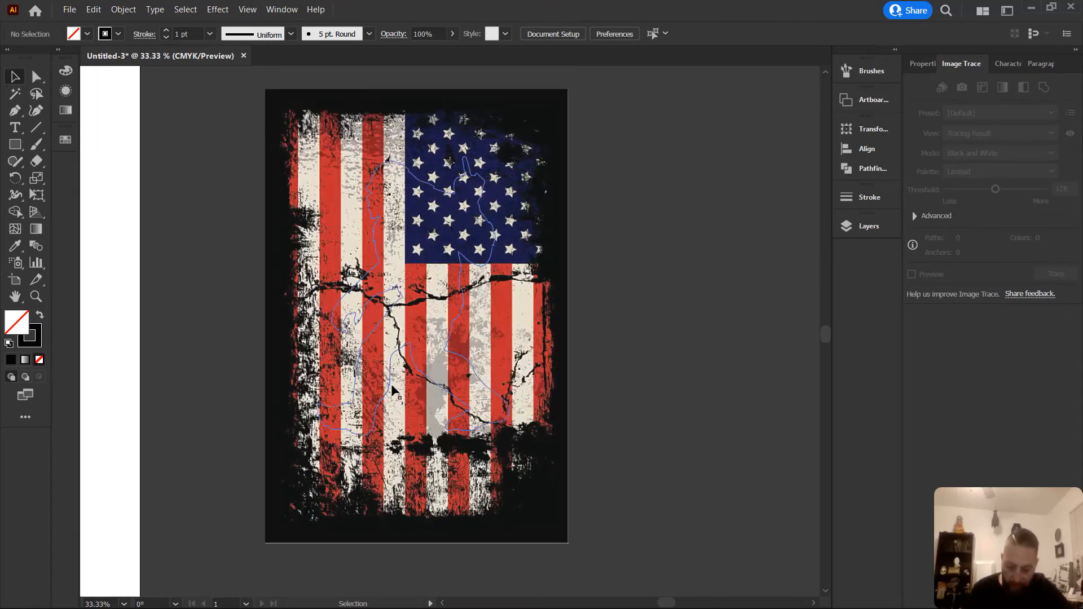
{"action": "scroll", "coordinate": [392, 387], "scroll_direction": "down", "scroll_amount": 2}
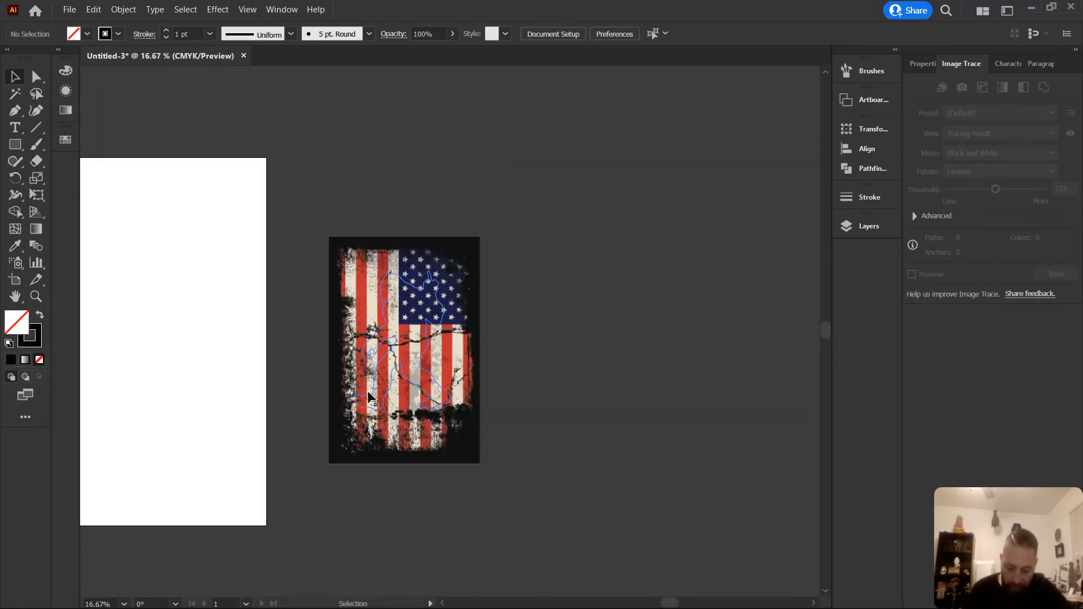
Duplicate the Bigfoot outline to the right of the flag and swap the copy's fill and stroke for a solid black fill
{"action": "left_click", "coordinate": [425, 346]}
{"action": "scroll", "coordinate": [425, 345], "scroll_direction": "up", "scroll_amount": 2}
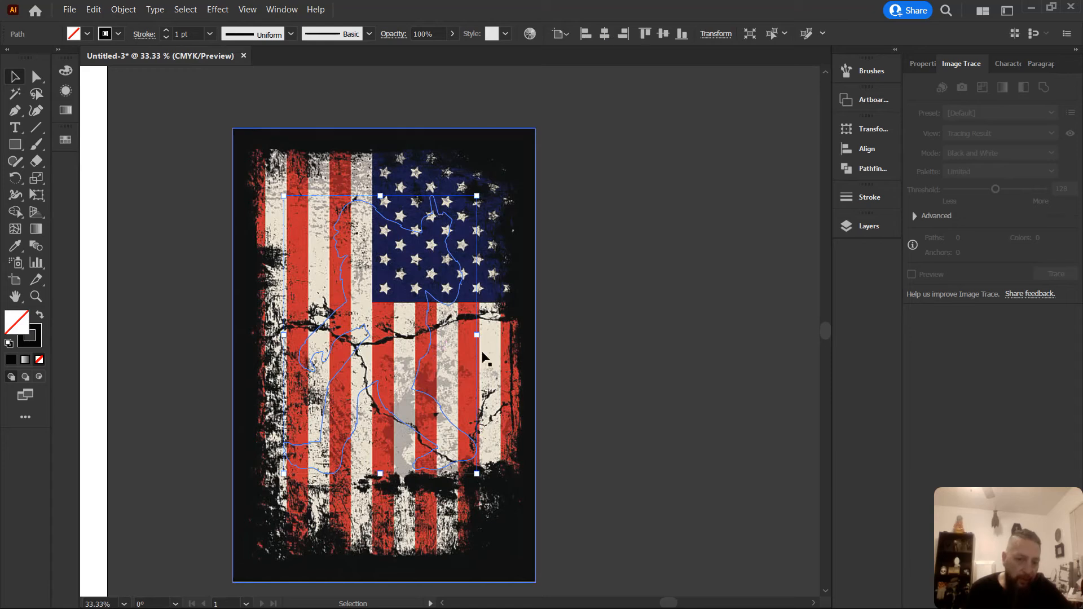
{"action": "left_click_drag", "start_coordinate": [436, 356], "coordinate": [712, 368]}
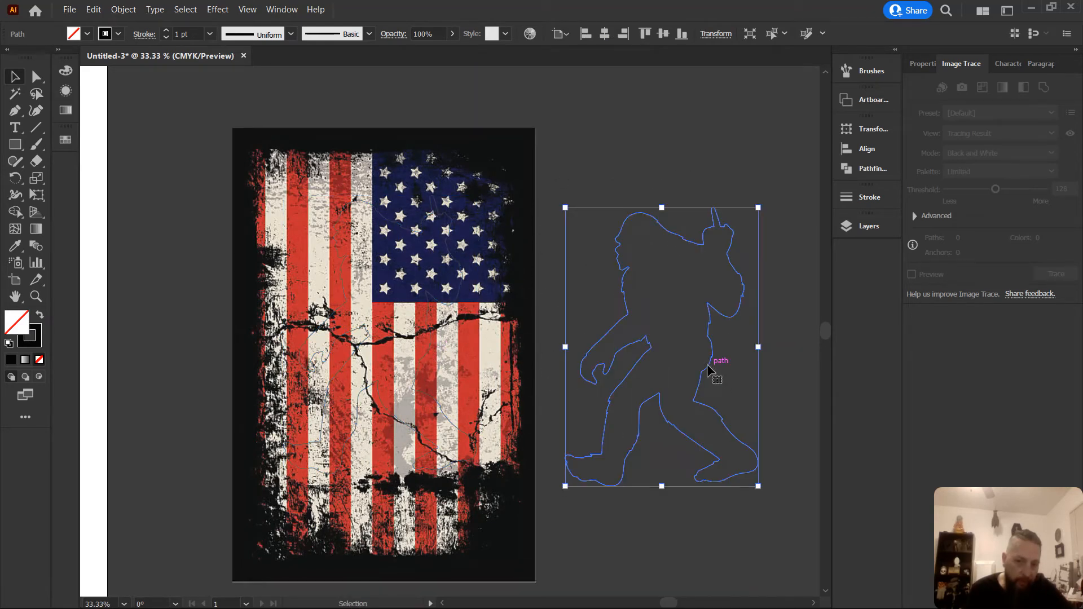
{"action": "scroll", "coordinate": [648, 356], "scroll_direction": "down", "scroll_amount": 1}
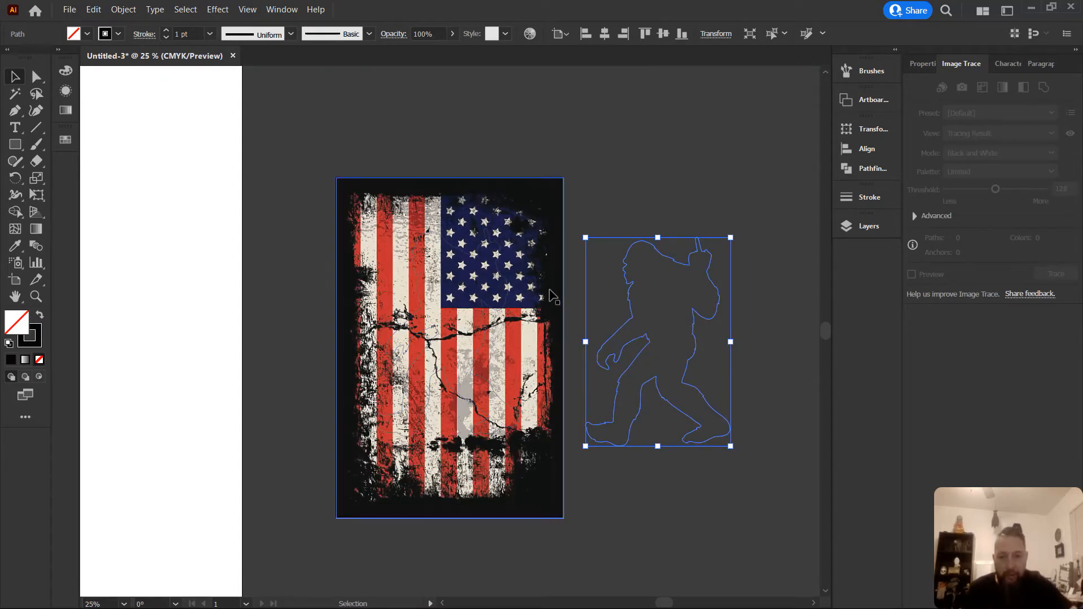
{"action": "left_click", "coordinate": [39, 315]}
{"action": "left_click", "coordinate": [664, 210]}
{"action": "left_click", "coordinate": [264, 236]}
Make a clipping mask from the flag image and the Bigfoot outline lying over it
{"action": "left_click_drag", "start_coordinate": [403, 342], "coordinate": [449, 377]}
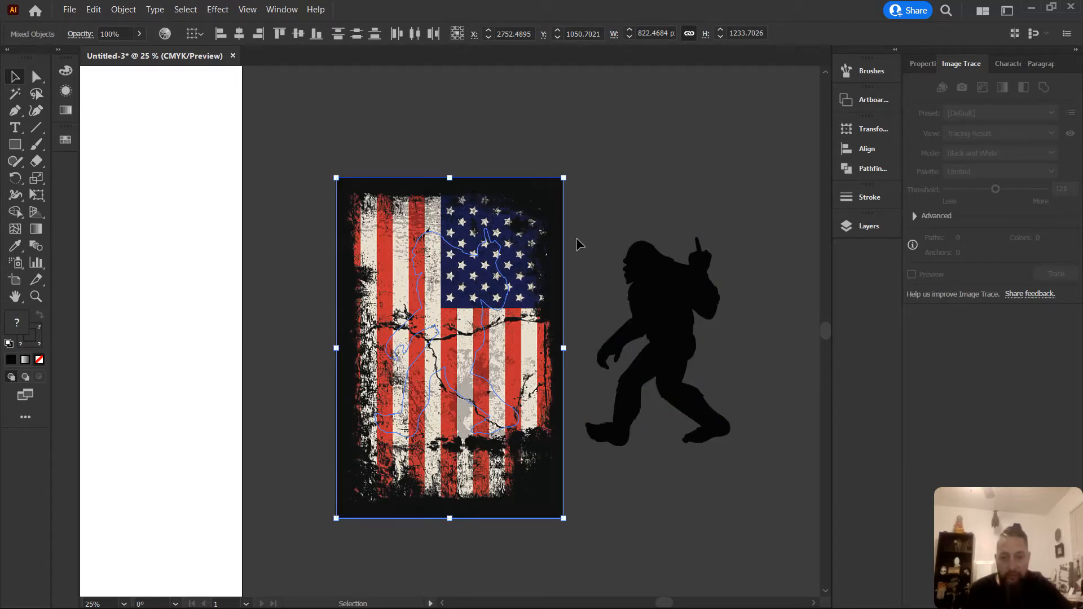
{"action": "left_click_drag", "start_coordinate": [276, 152], "coordinate": [499, 349]}
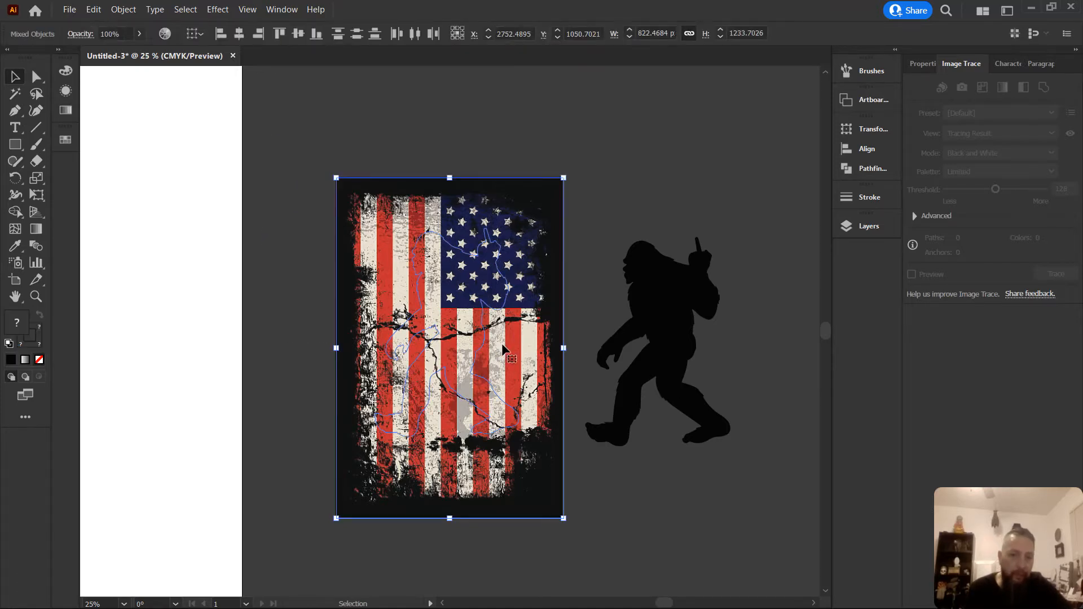
{"action": "right_click", "coordinate": [457, 304]}
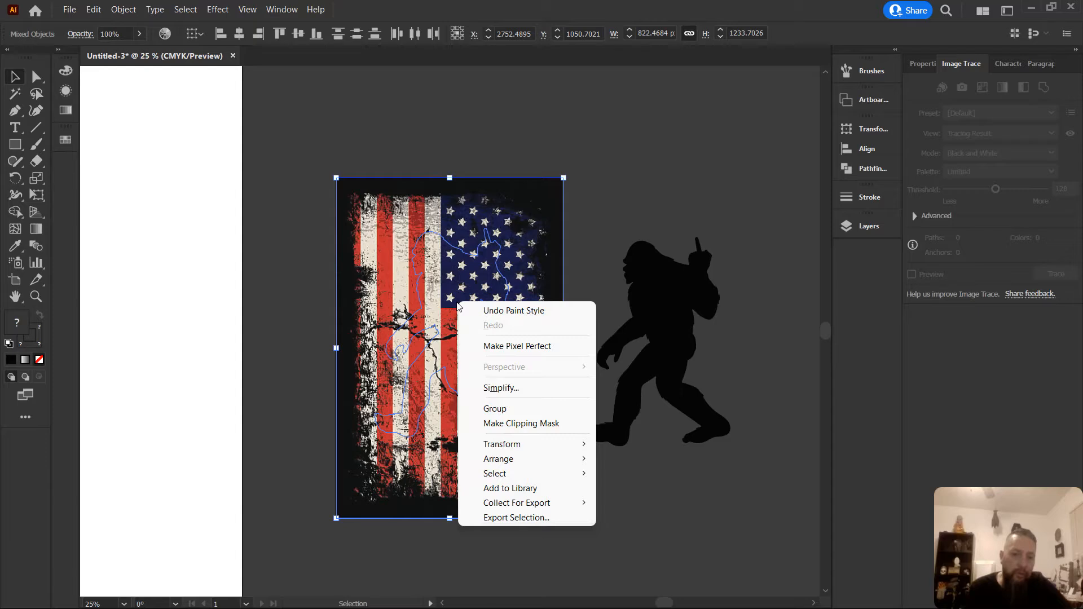
{"action": "left_click", "coordinate": [504, 423]}
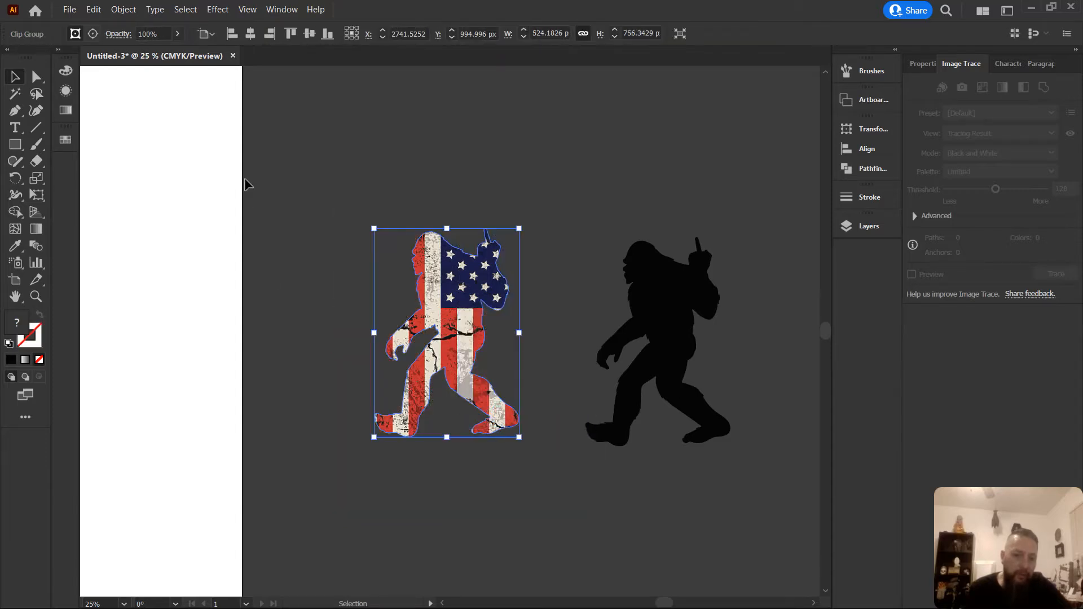
Rasterize the flag-filled Bigfoot clip group as CMYK at High (300 ppi) with a transparent background
{"action": "left_click", "coordinate": [295, 220]}
{"action": "left_click", "coordinate": [426, 289]}
{"action": "left_click", "coordinate": [373, 314]}
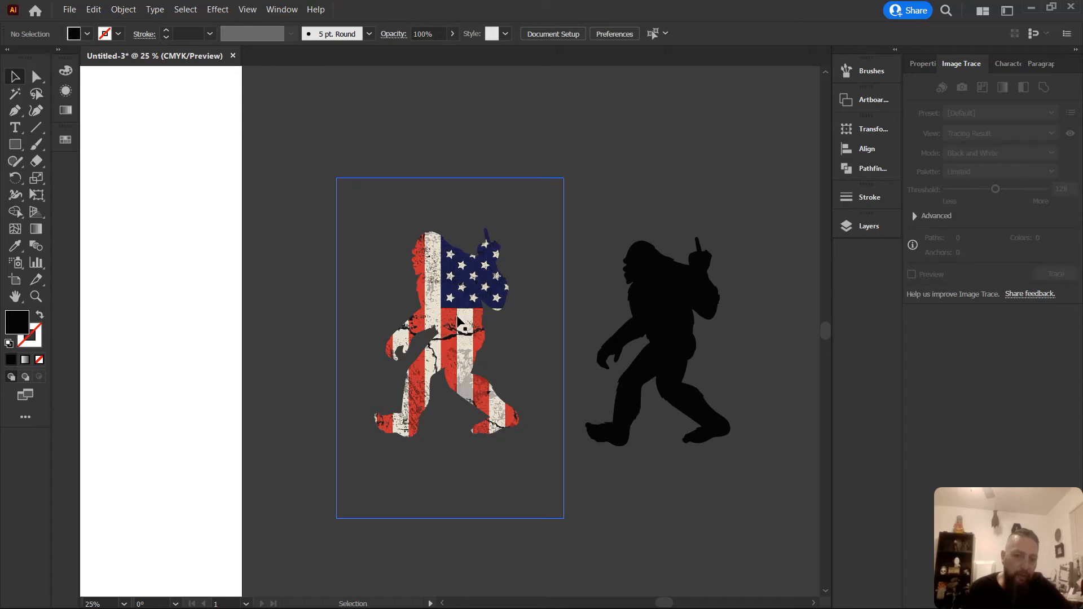
{"action": "left_click_drag", "start_coordinate": [292, 257], "coordinate": [414, 368]}
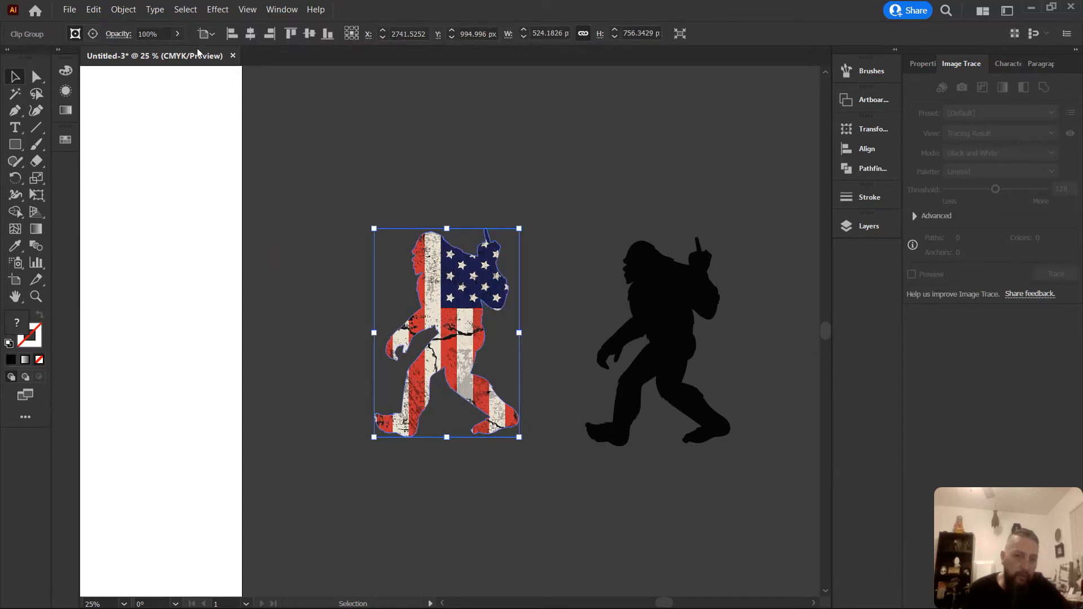
{"action": "left_click", "coordinate": [123, 11]}
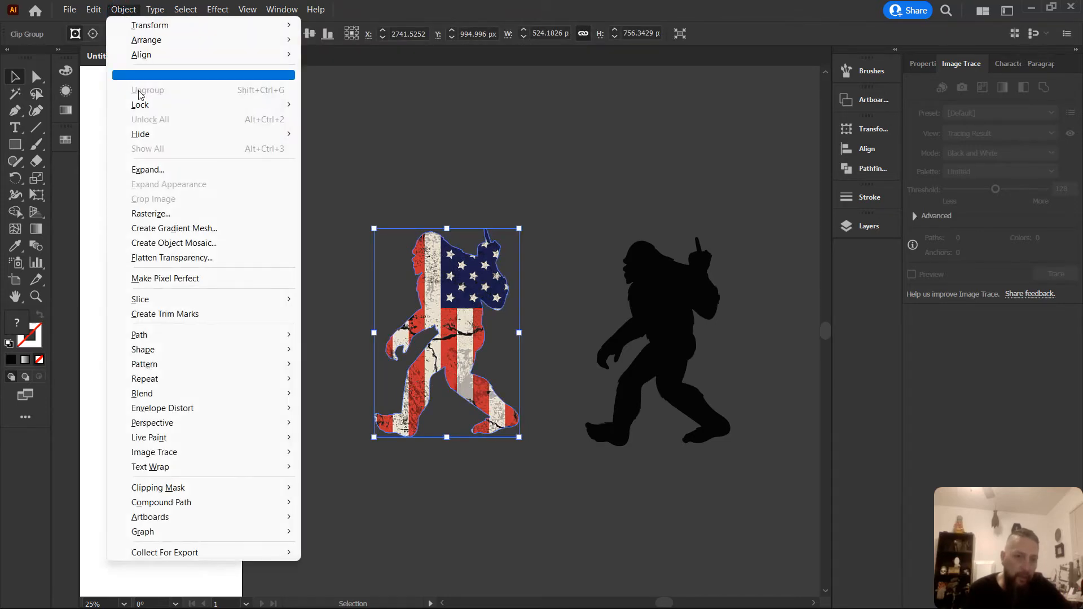
{"action": "left_click", "coordinate": [151, 214]}
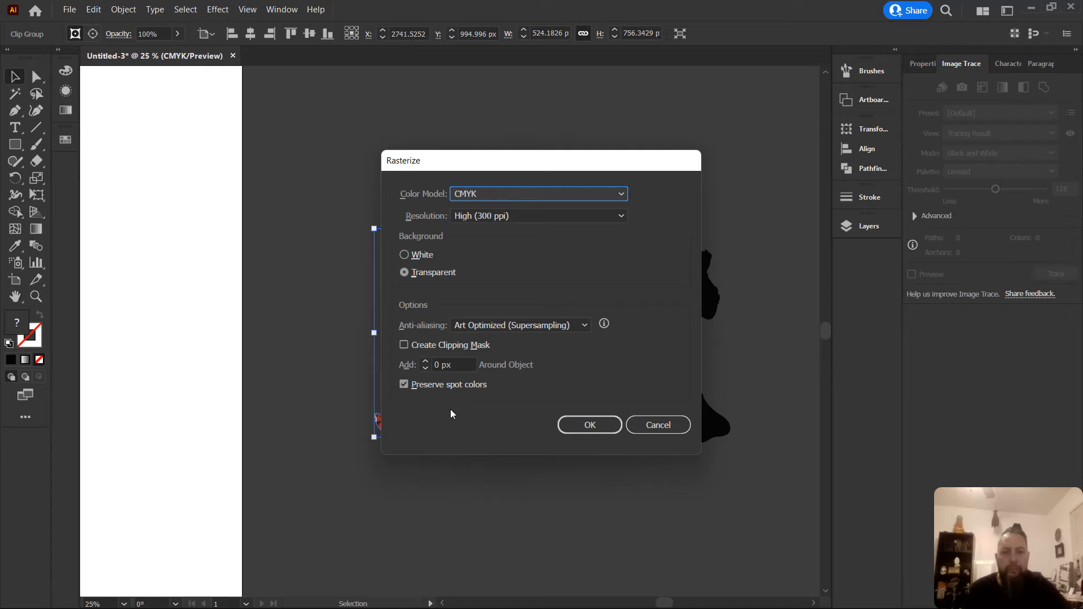
{"action": "left_click", "coordinate": [590, 425]}
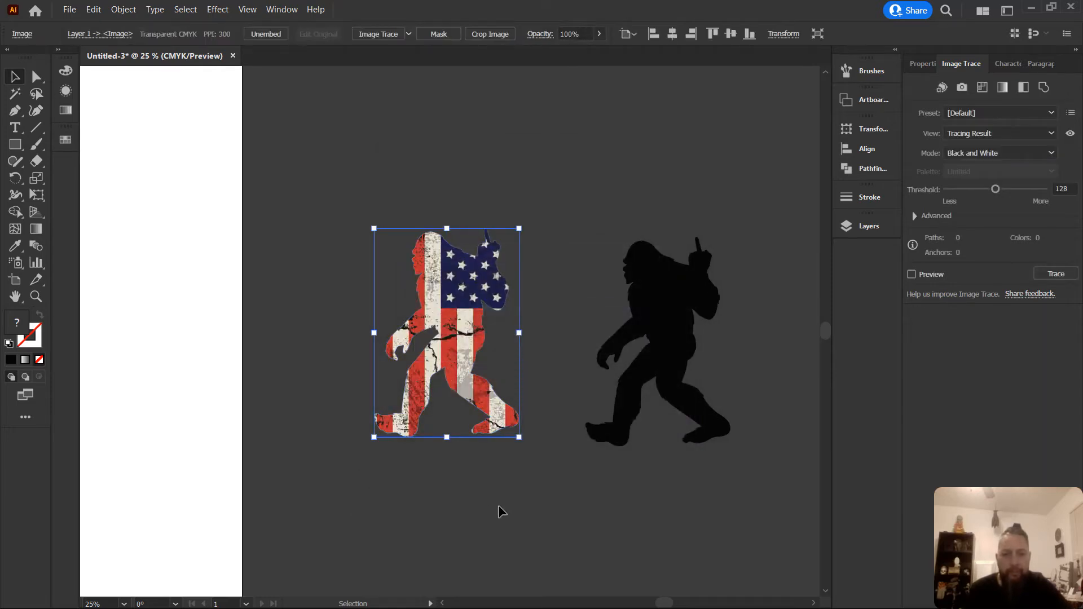
Align the flag Bigfoot image and the black silhouette to each other by their horizontal and vertical centres
{"action": "left_click", "coordinate": [351, 327]}
{"action": "left_click_drag", "start_coordinate": [346, 168], "coordinate": [598, 387]}
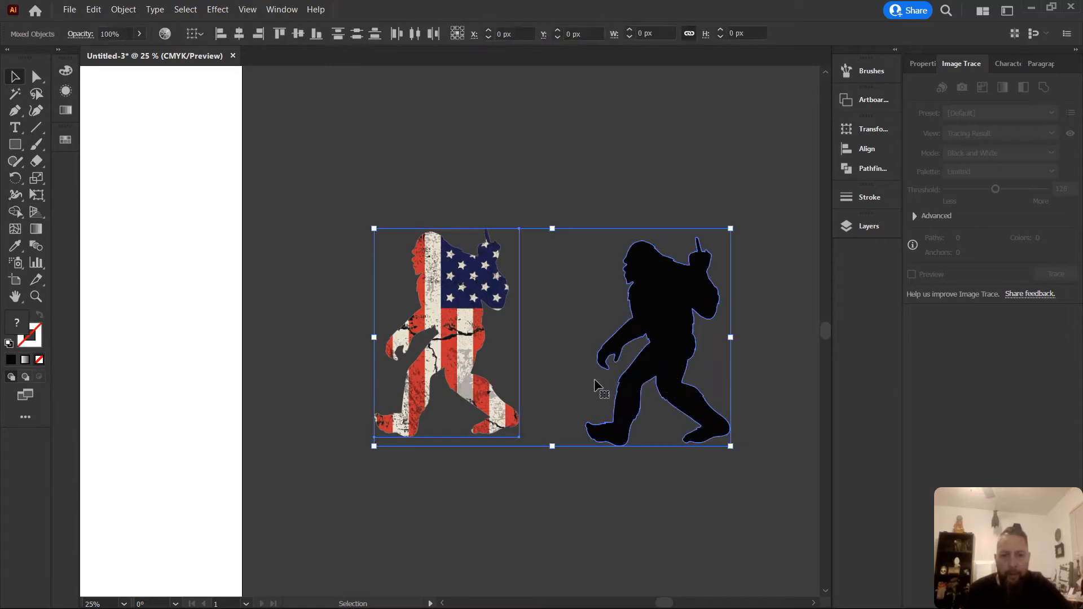
{"action": "left_click", "coordinate": [238, 34]}
{"action": "left_click", "coordinate": [298, 33]}
{"action": "left_click", "coordinate": [395, 322]}
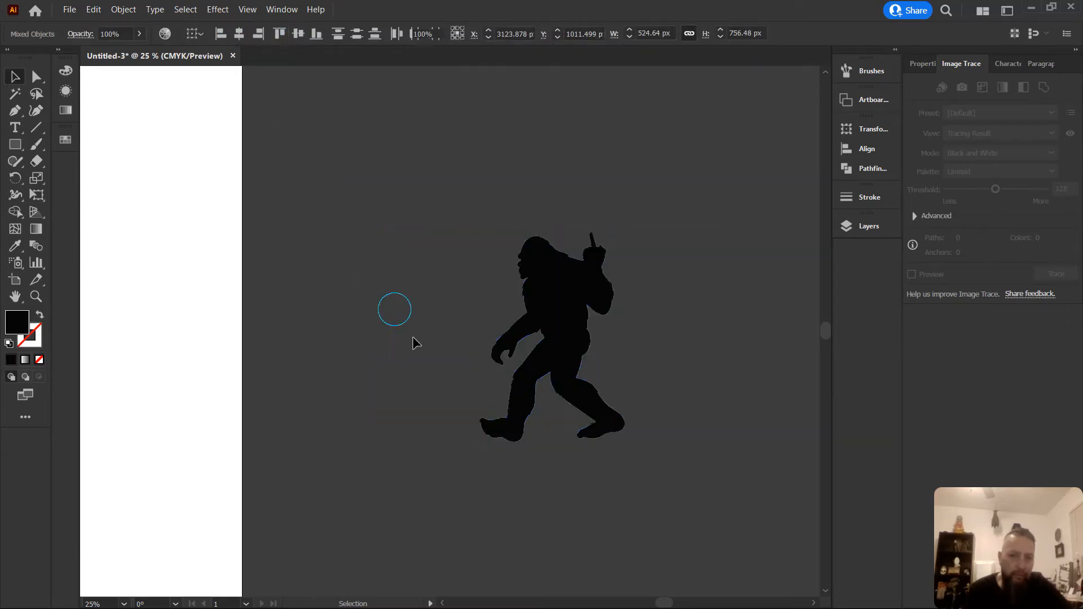
List the layer's objects and toggle the black Bigfoot path off and on to check its alignment with the flag image
{"action": "scroll", "coordinate": [549, 310], "scroll_direction": "up", "scroll_amount": 2}
{"action": "scroll", "coordinate": [375, 300], "scroll_direction": "down", "scroll_amount": 1}
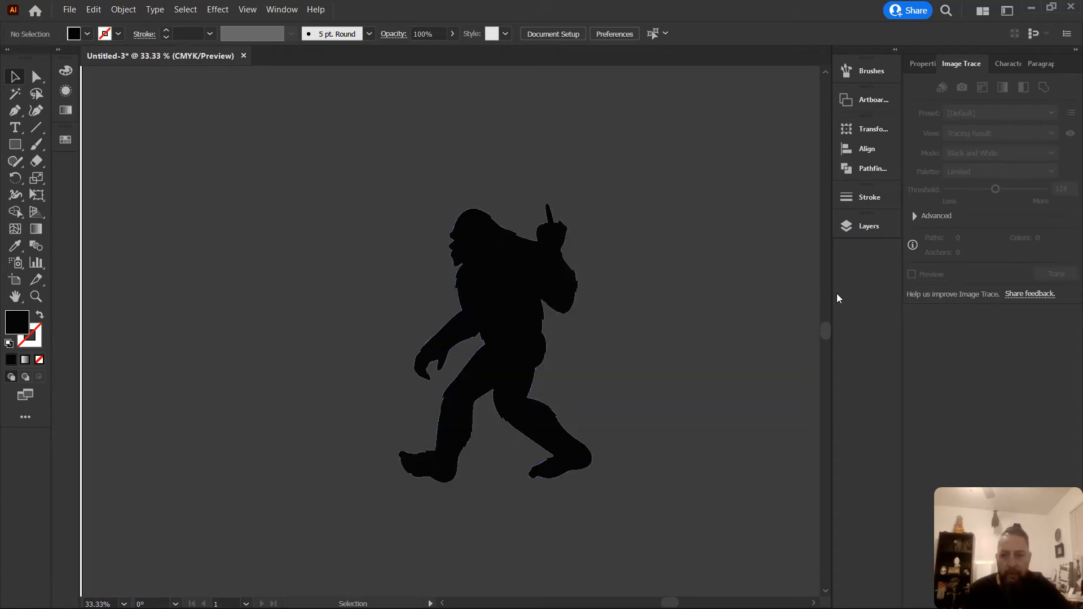
{"action": "left_click", "coordinate": [847, 227]}
{"action": "left_click", "coordinate": [680, 242]}
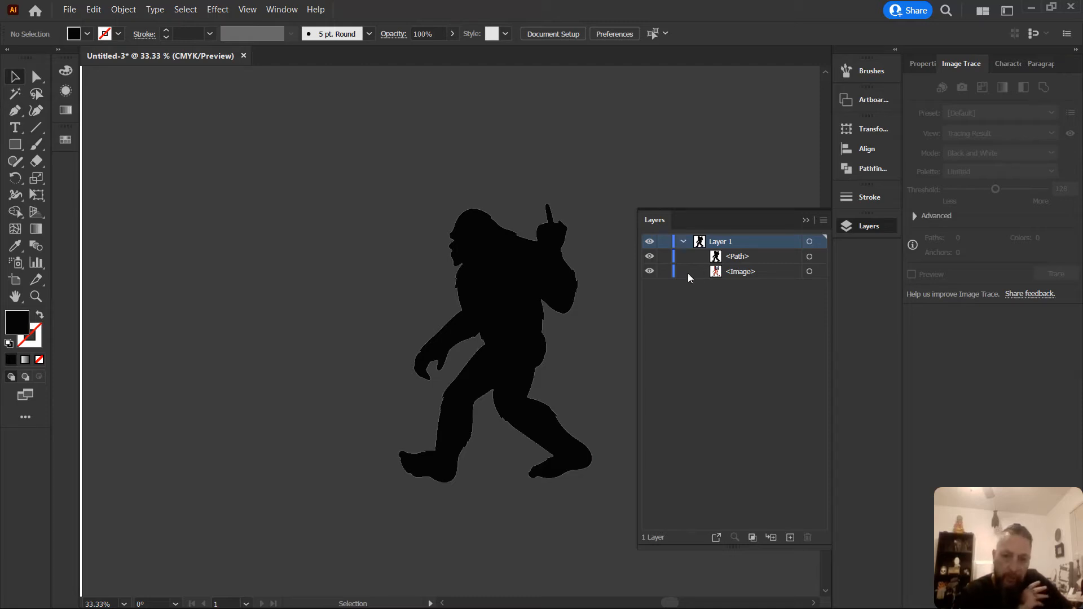
{"action": "left_click", "coordinate": [649, 257]}
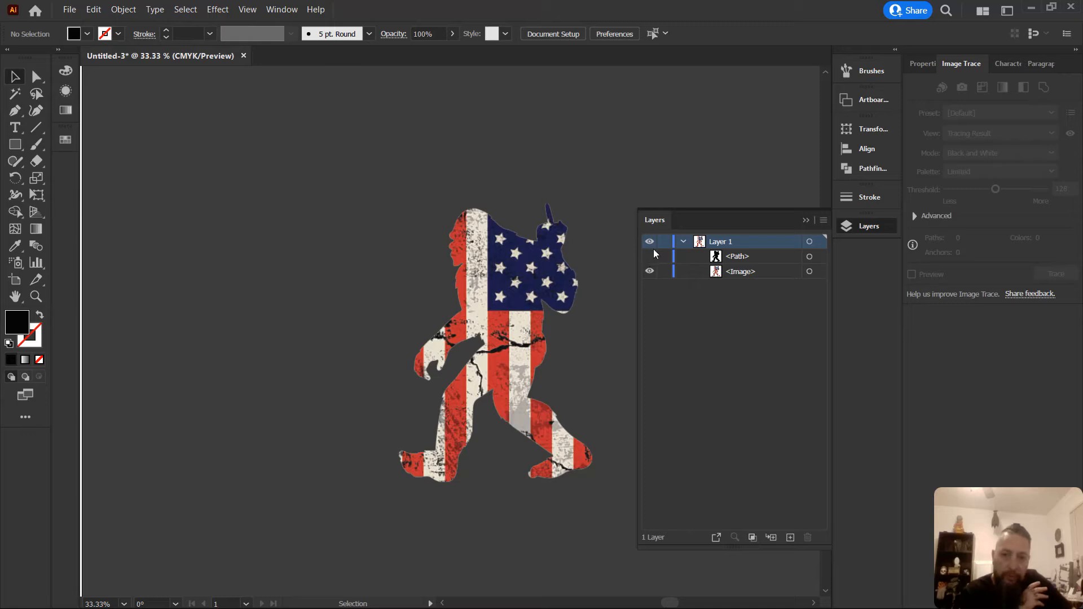
{"action": "left_click", "coordinate": [649, 257]}
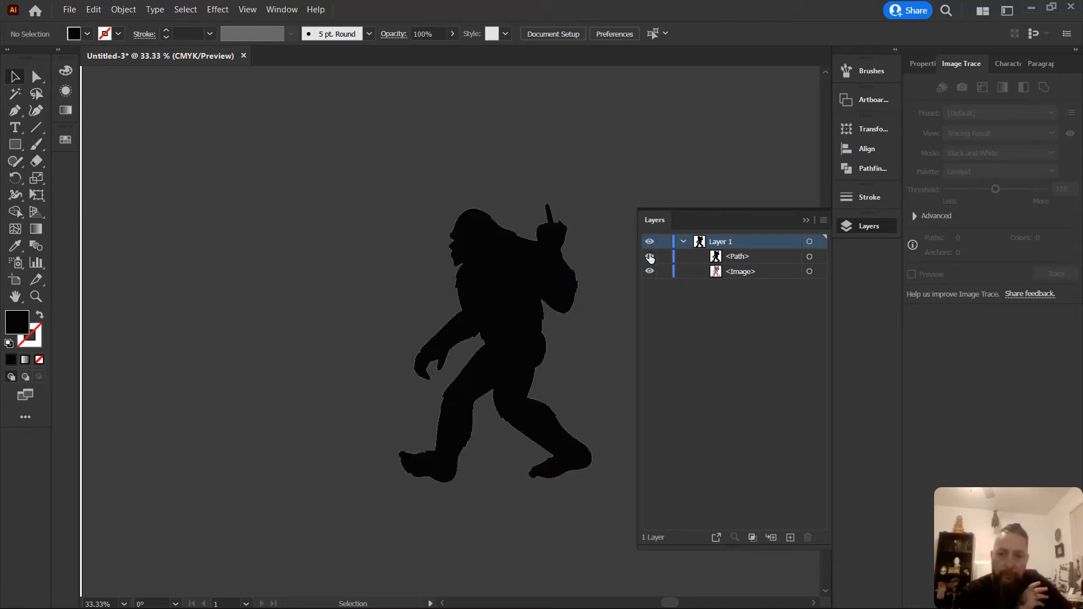
Swap the top Bigfoot path's fill and stroke so it has no fill and a black 1 pt stroke
{"action": "left_click", "coordinate": [741, 258]}
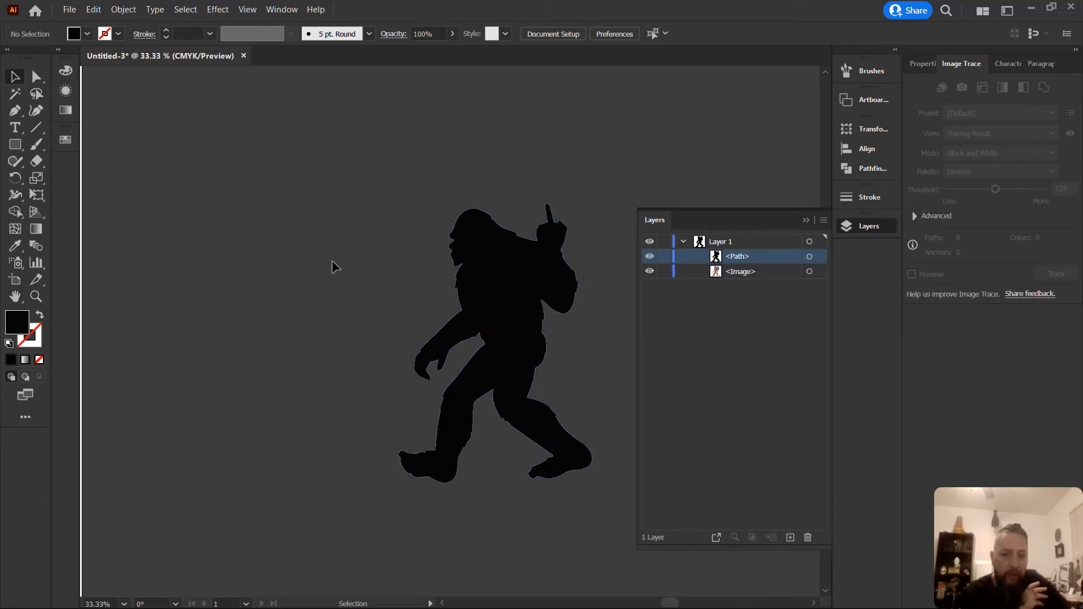
{"action": "left_click", "coordinate": [39, 318]}
{"action": "left_click", "coordinate": [479, 310]}
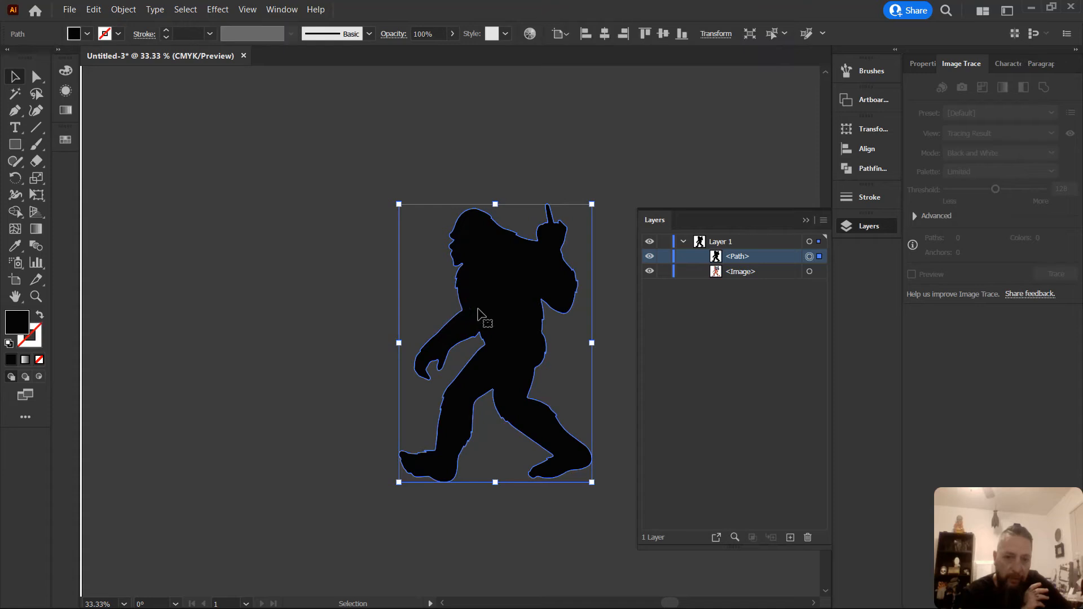
{"action": "left_click", "coordinate": [39, 316]}
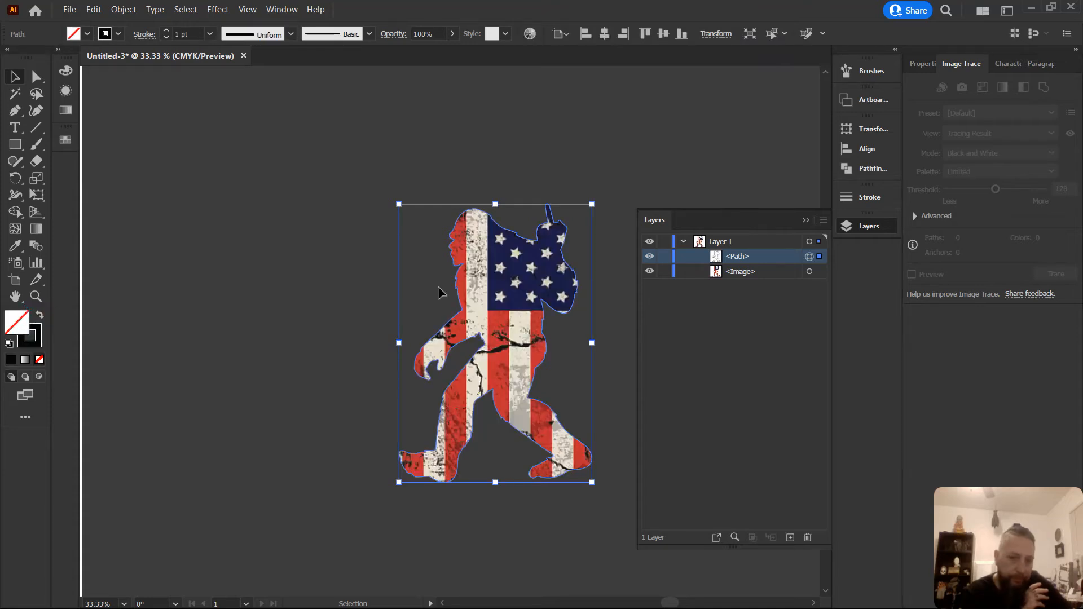
Deselect the artwork and start loading a swatch library from a file on disk
{"action": "left_click", "coordinate": [66, 141]}
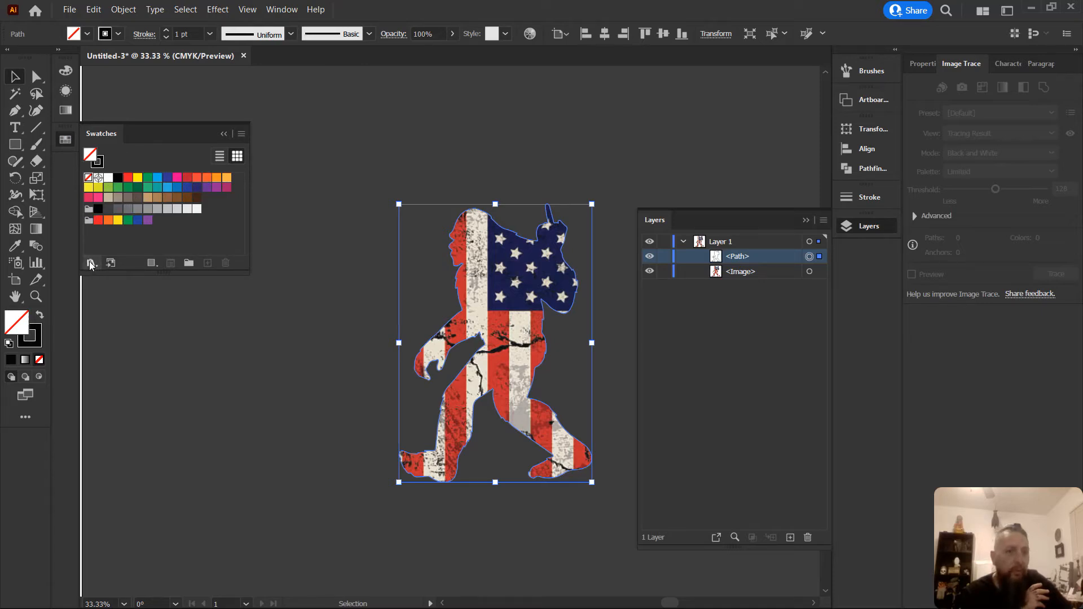
{"action": "left_click", "coordinate": [64, 112]}
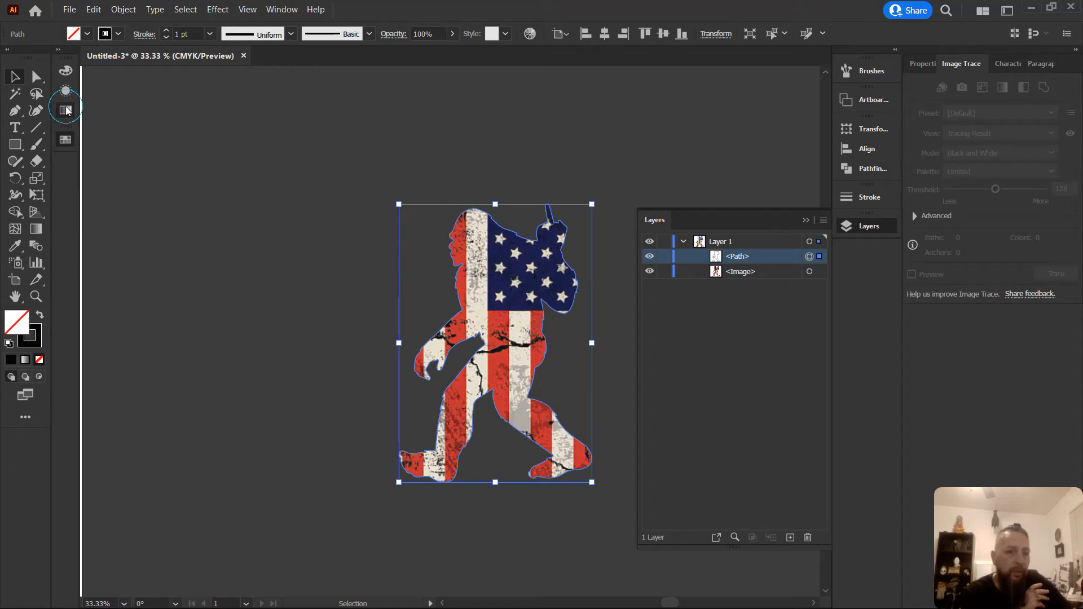
{"action": "left_click", "coordinate": [66, 139]}
{"action": "left_click", "coordinate": [91, 263]}
{"action": "left_click", "coordinate": [295, 374]}
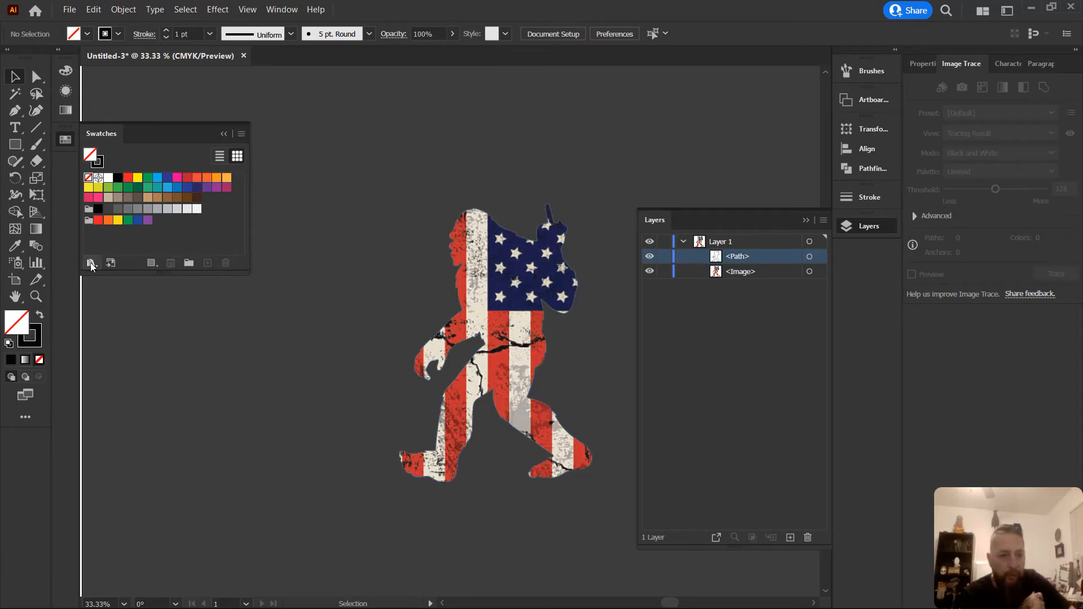
{"action": "left_click", "coordinate": [90, 262]}
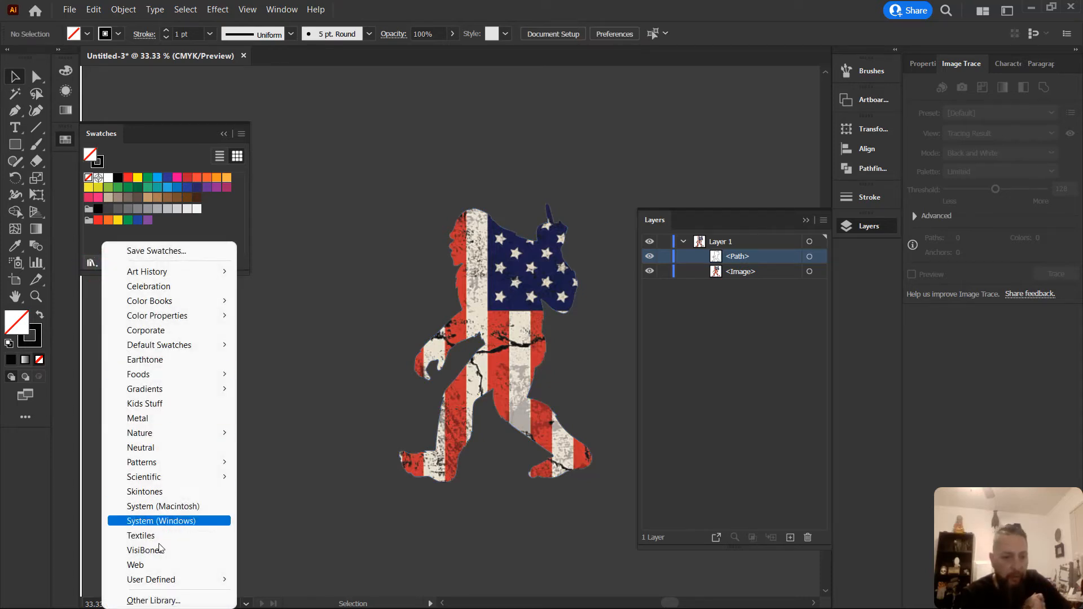
{"action": "left_click", "coordinate": [152, 600]}
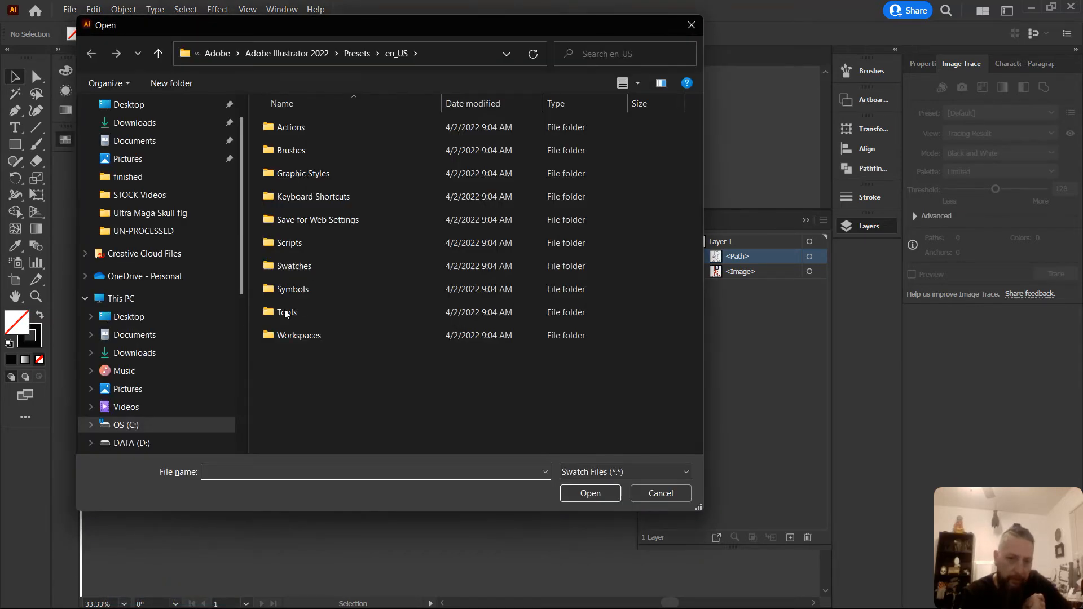
Load the Roland VersaWorks.ai swatch library from the Program Files folder VersaWorks > Swatch > Illustrator
{"action": "left_click", "coordinate": [157, 53]}
{"action": "left_click", "coordinate": [158, 53]}
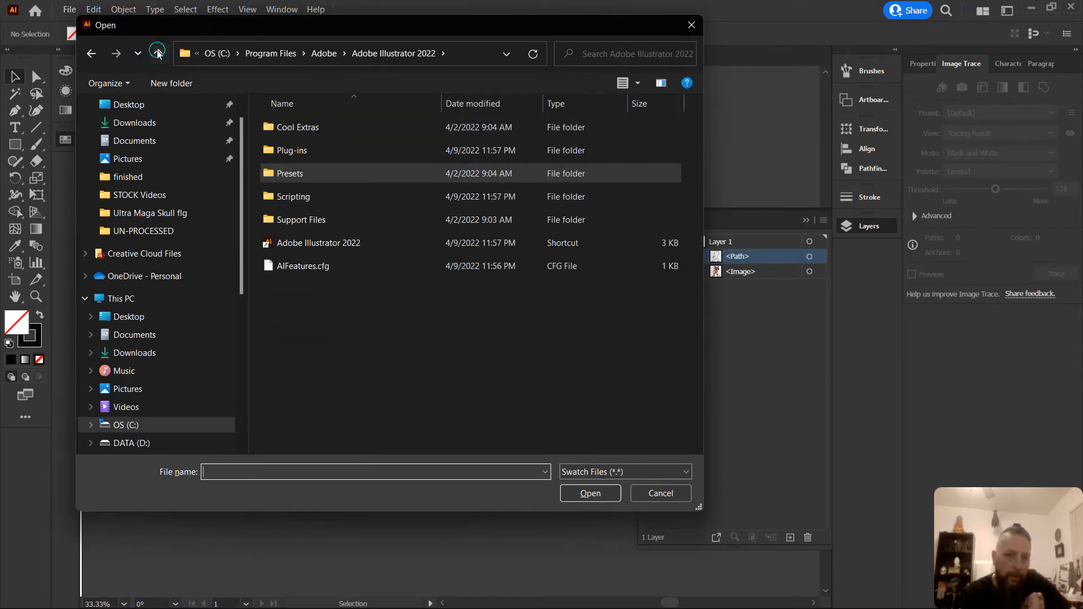
{"action": "left_click", "coordinate": [158, 53]}
{"action": "left_click", "coordinate": [158, 53]}
{"action": "left_click", "coordinate": [372, 329]}
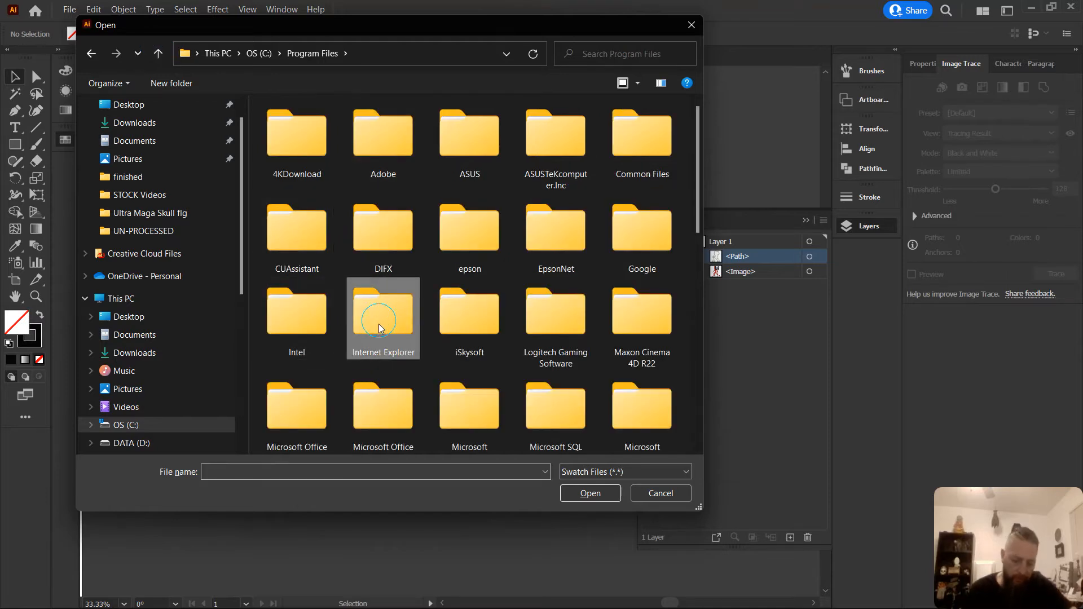
{"action": "scroll", "coordinate": [372, 326], "scroll_direction": "down", "scroll_amount": 5}
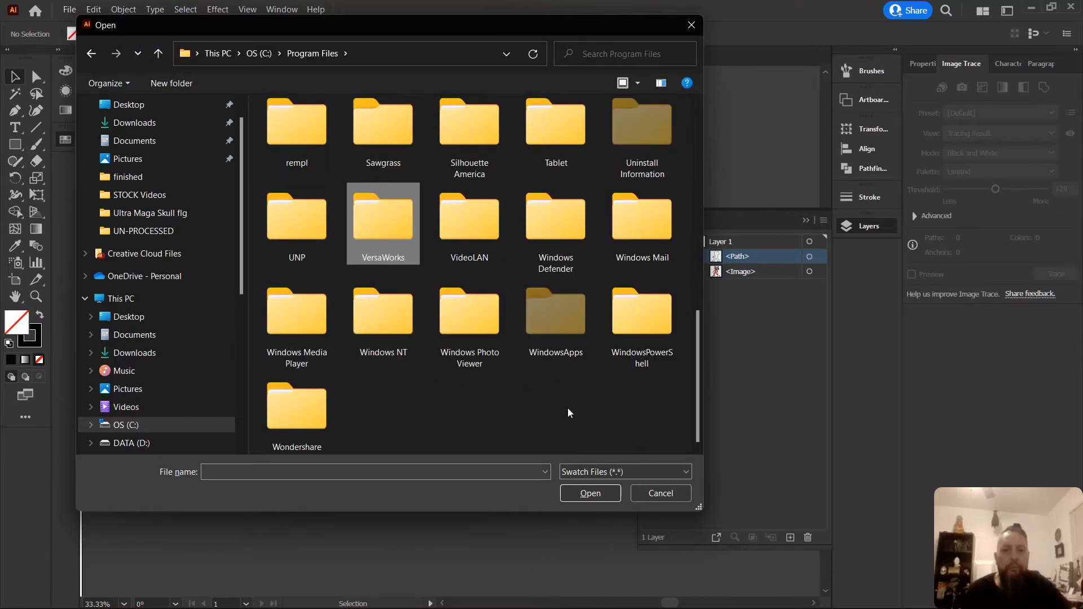
{"action": "double_click", "coordinate": [373, 221]}
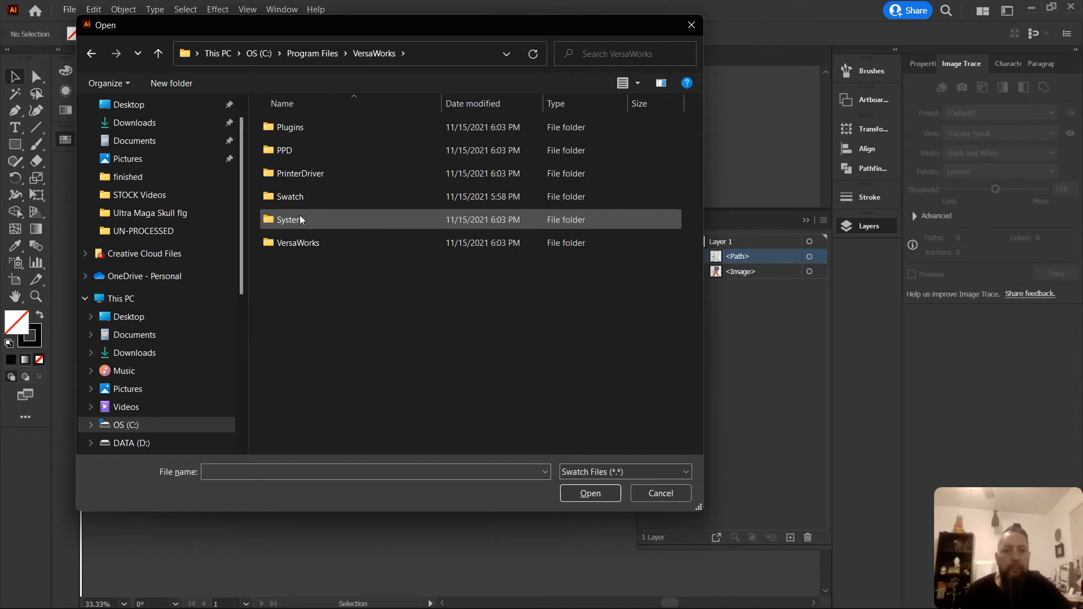
{"action": "double_click", "coordinate": [288, 196]}
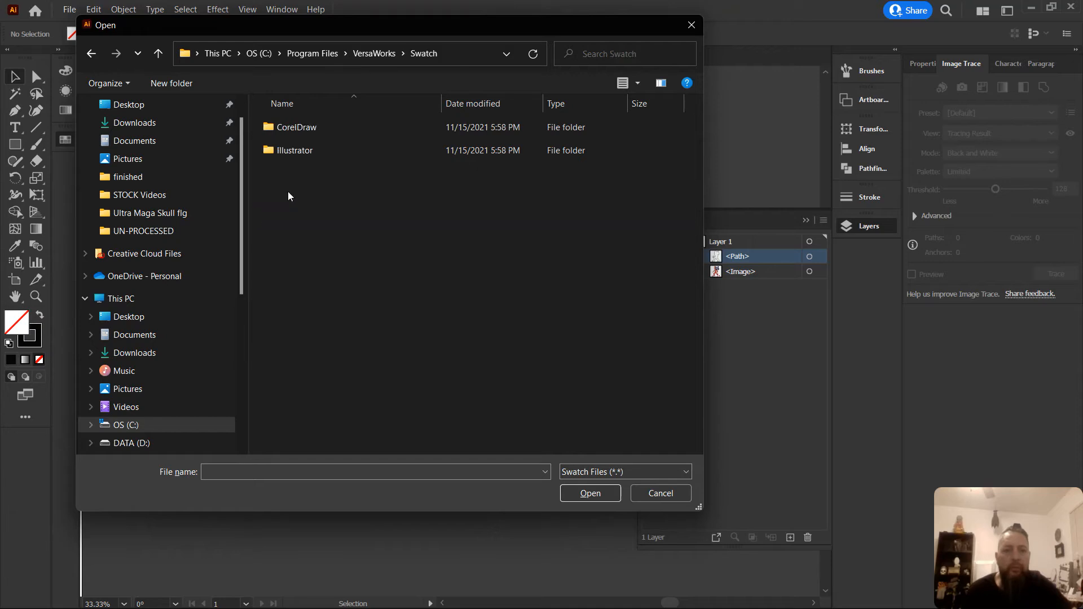
{"action": "double_click", "coordinate": [299, 154]}
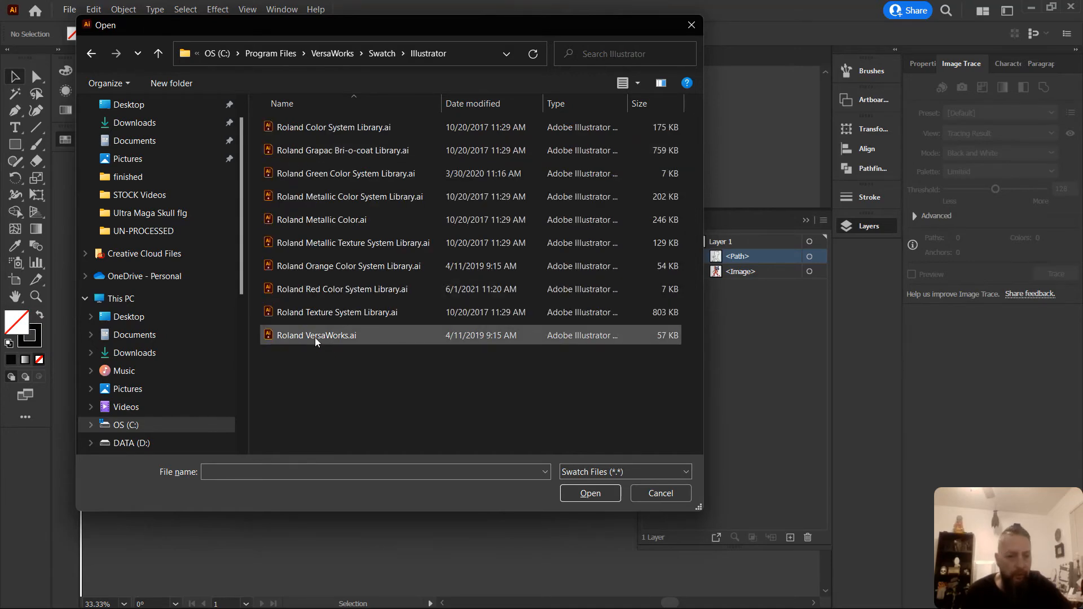
{"action": "double_click", "coordinate": [315, 337]}
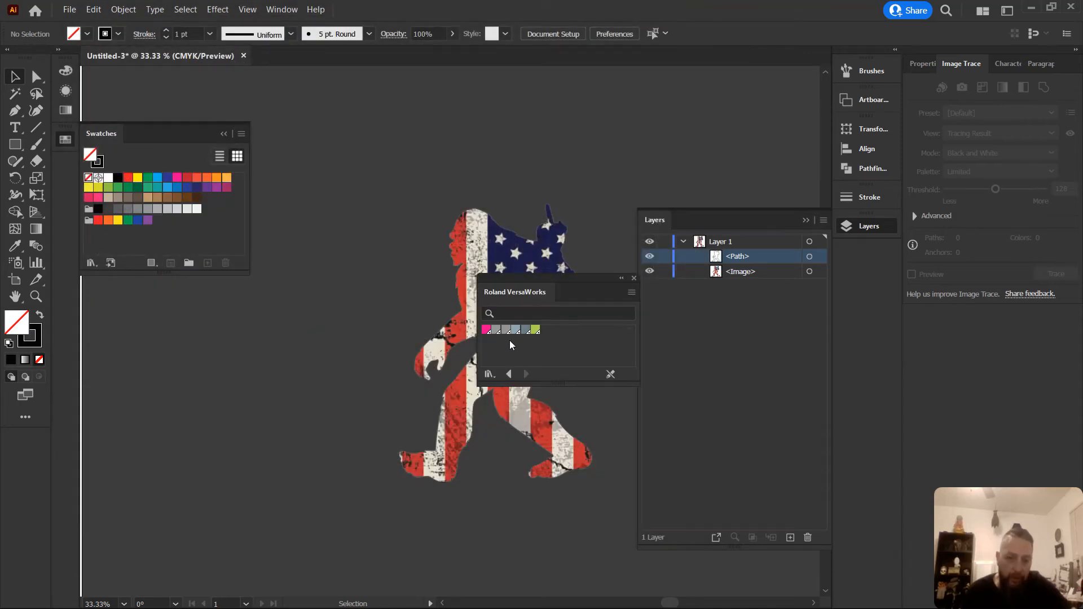
Dock the Roland VersaWorks swatches with the collapsed panels beside the Swatches panel and expand them
{"action": "left_click_drag", "start_coordinate": [560, 278], "coordinate": [221, 303]}
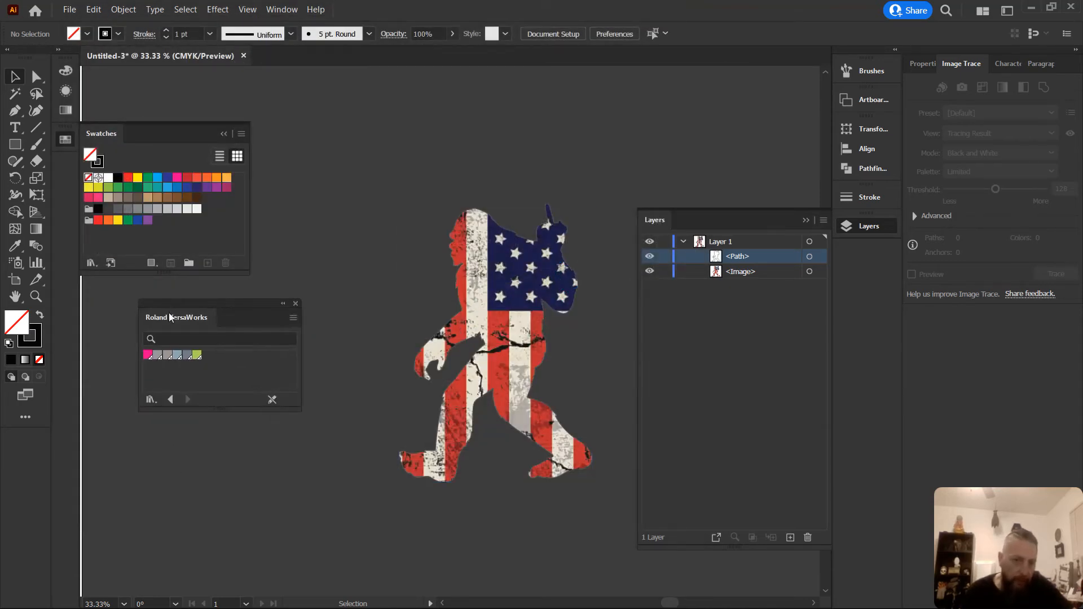
{"action": "left_click_drag", "start_coordinate": [209, 305], "coordinate": [65, 171]}
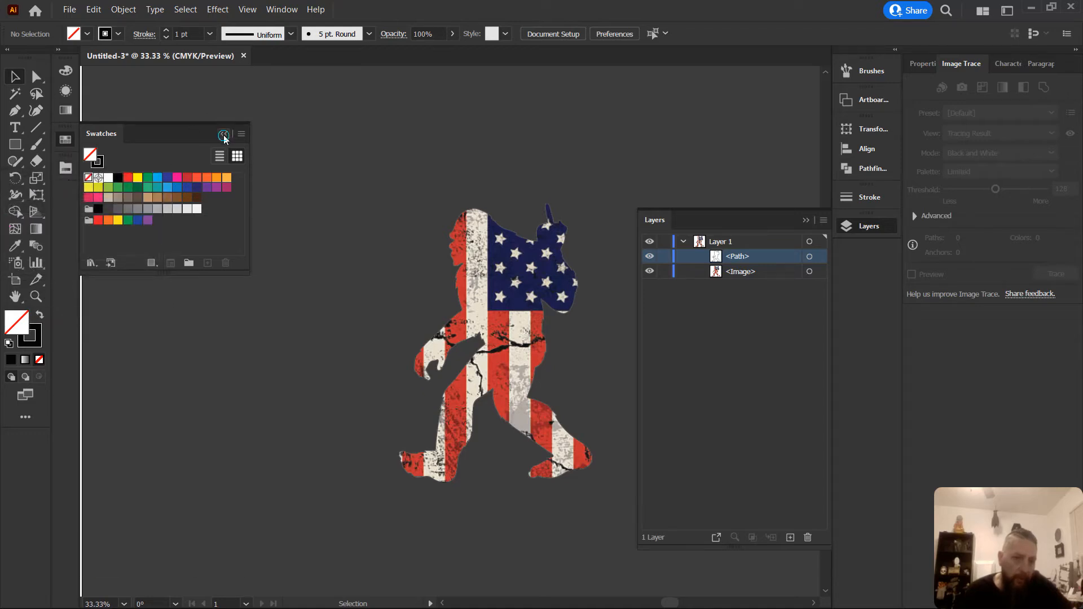
{"action": "left_click", "coordinate": [224, 136]}
{"action": "left_click", "coordinate": [67, 169]}
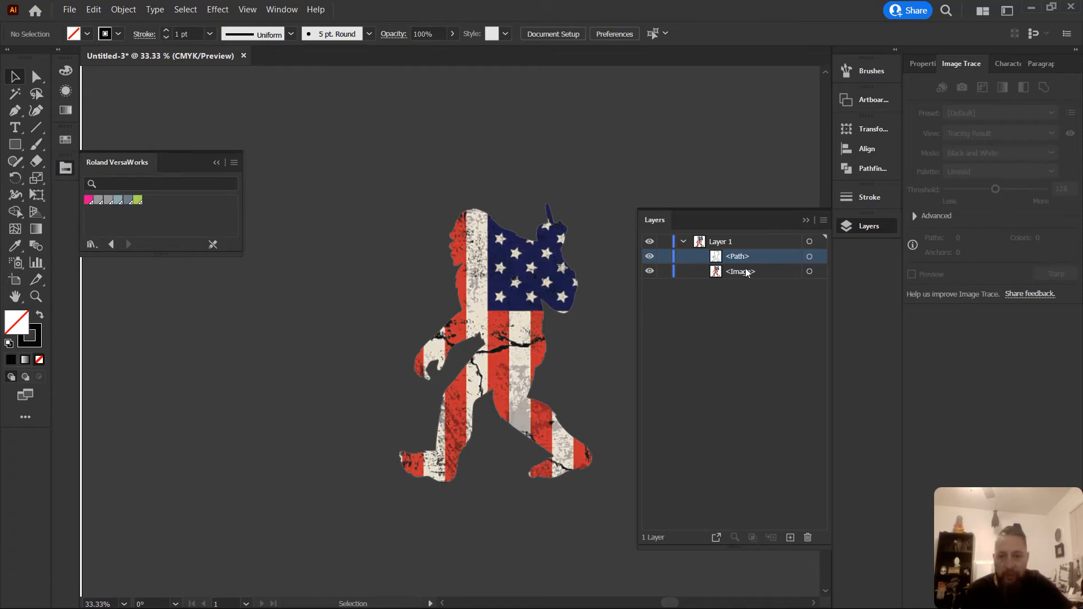
Give the Bigfoot path the pink Roland VersaWorks swatch as its stroke colour and no fill
{"action": "left_click", "coordinate": [809, 257]}
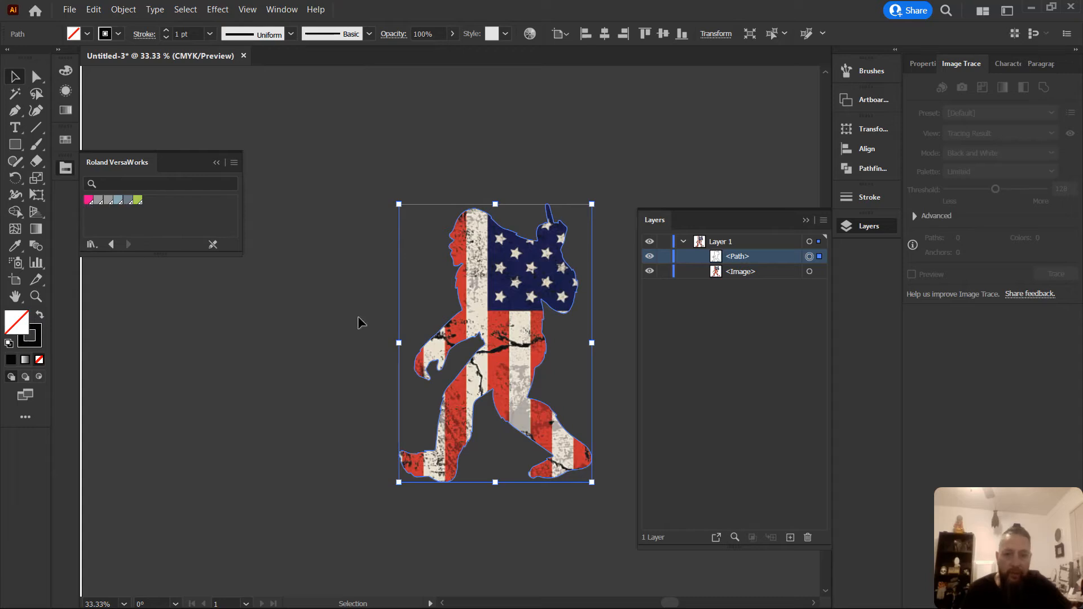
{"action": "left_click", "coordinate": [88, 199]}
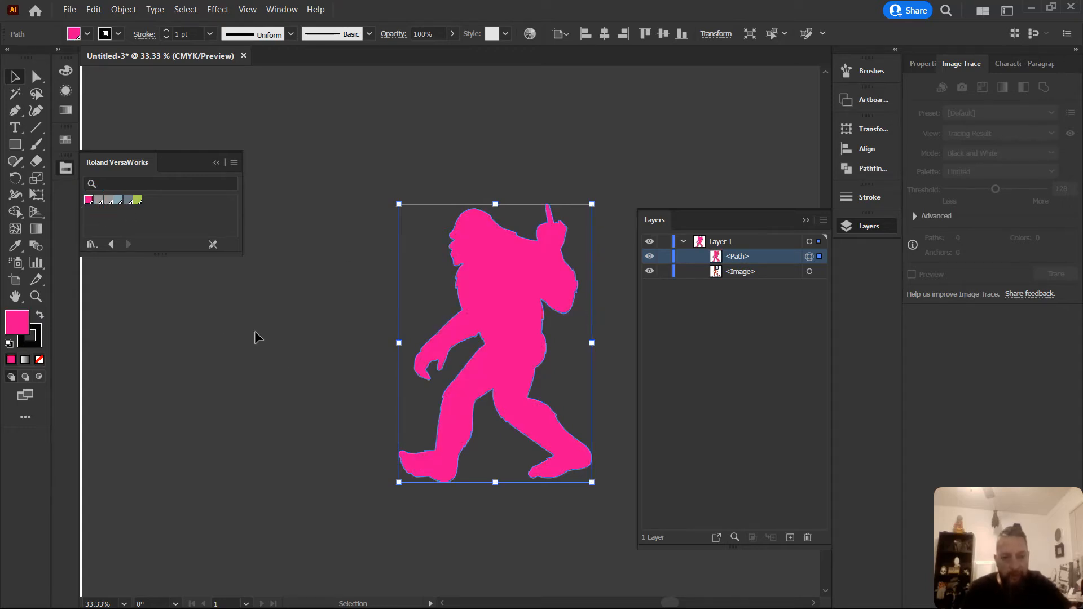
{"action": "left_click", "coordinate": [40, 317]}
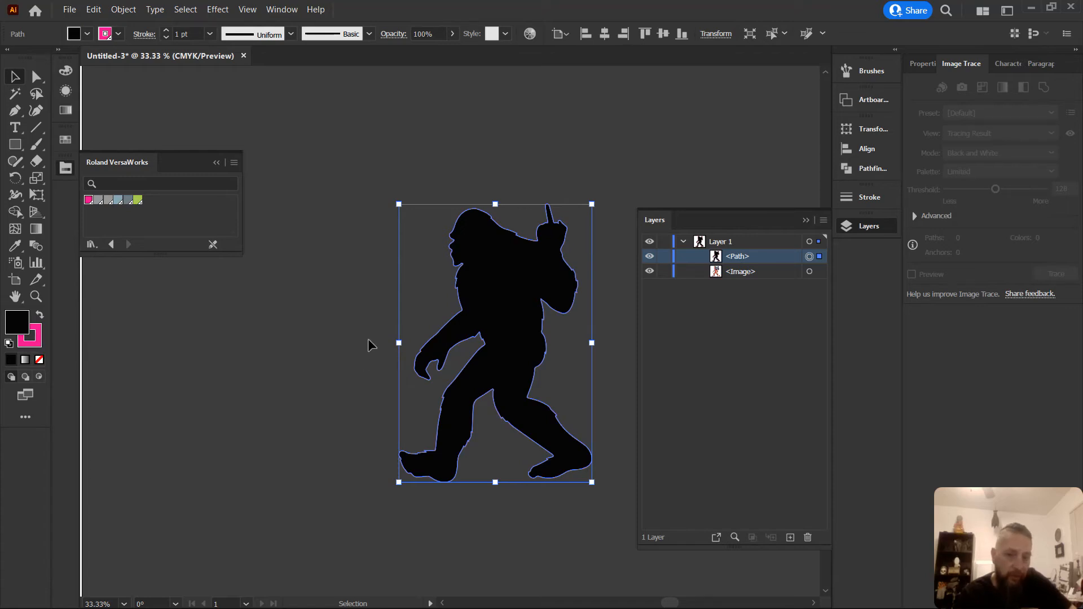
{"action": "left_click", "coordinate": [41, 362]}
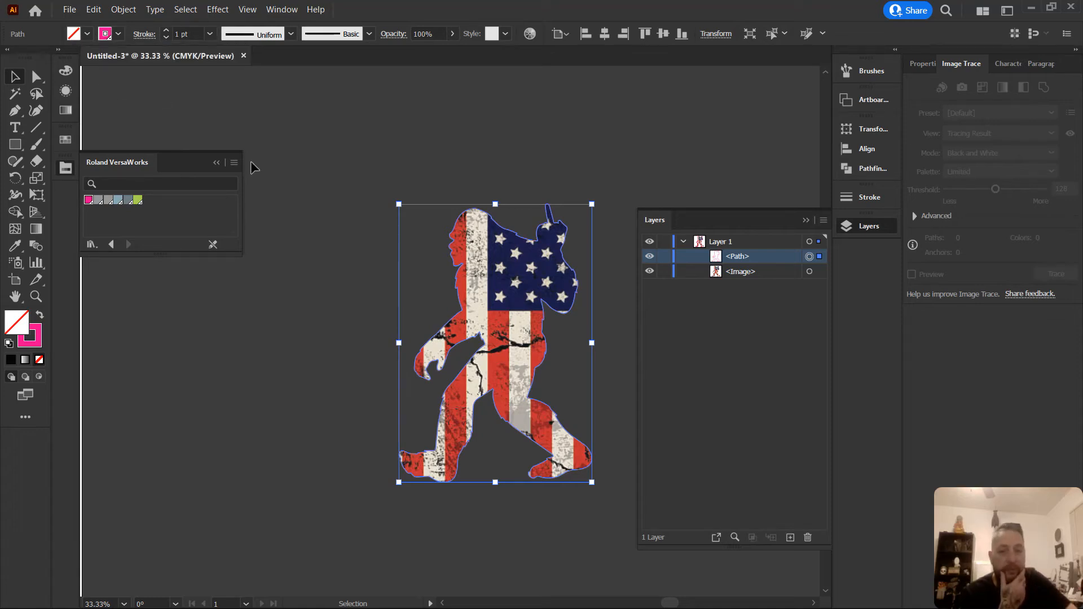
{"action": "left_click", "coordinate": [293, 261]}
{"action": "left_click", "coordinate": [217, 163]}
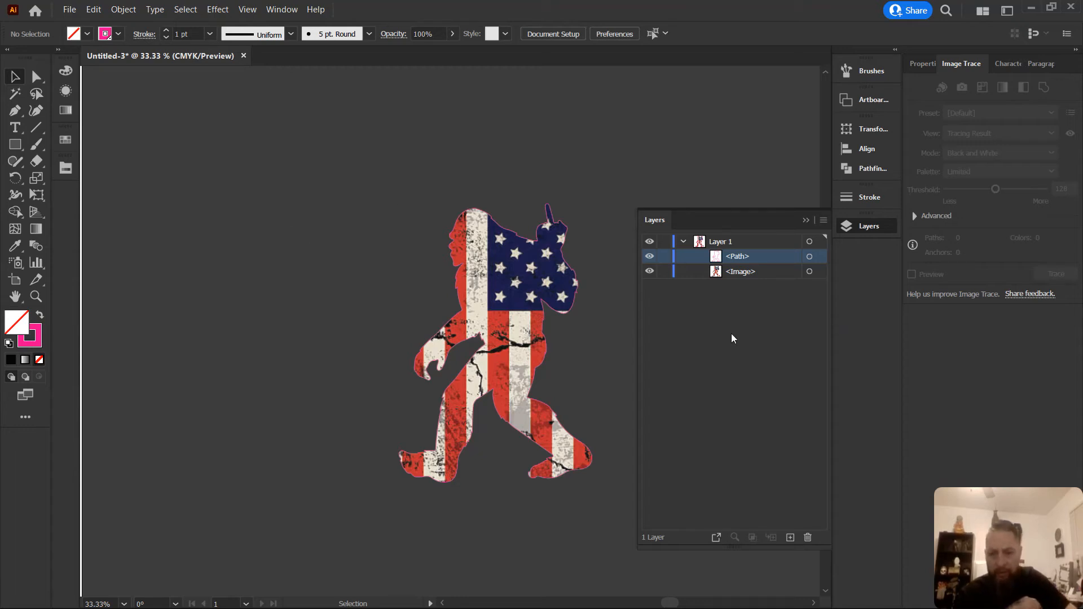
Rename the outline path in Layer 1 to CutContour
{"action": "double_click", "coordinate": [737, 256]}
{"action": "type", "text": "c UT"}
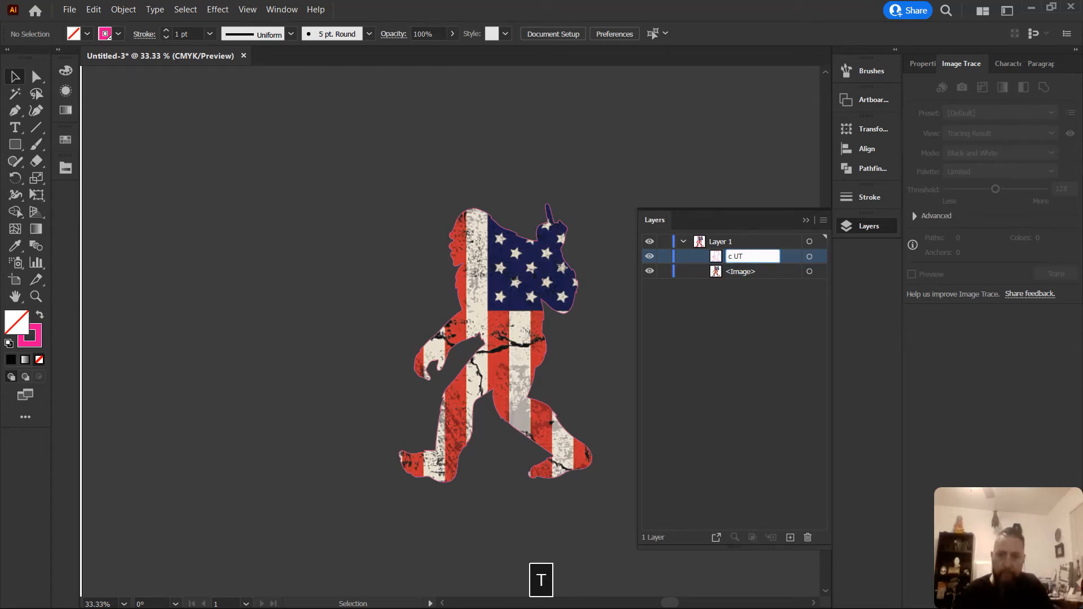
{"action": "key", "text": "BackSpace"}
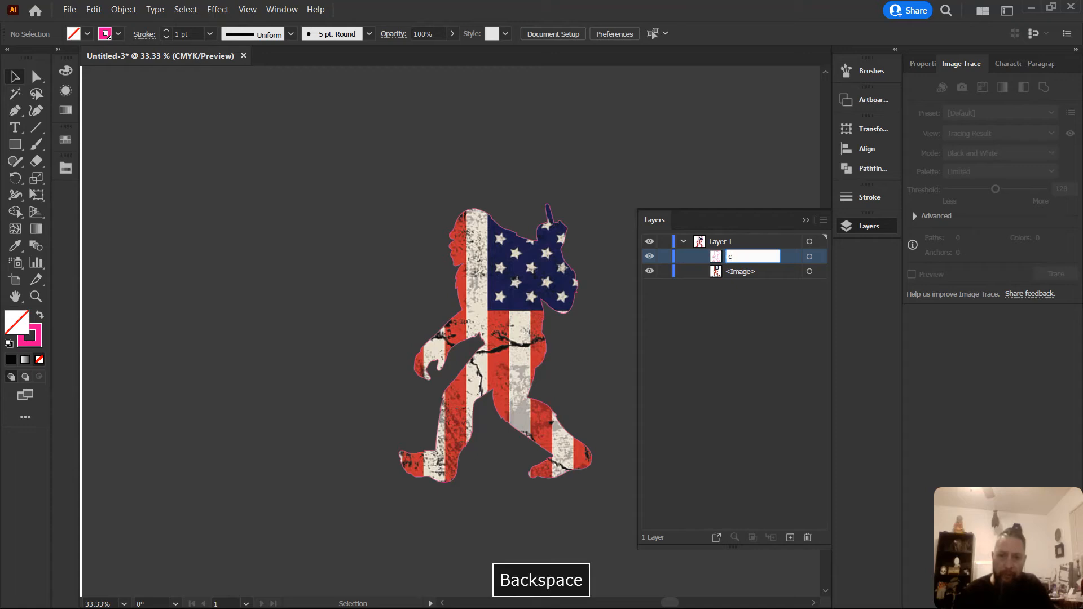
{"action": "key", "text": "Caps_Lock"}
{"action": "type", "text": "Cut"}
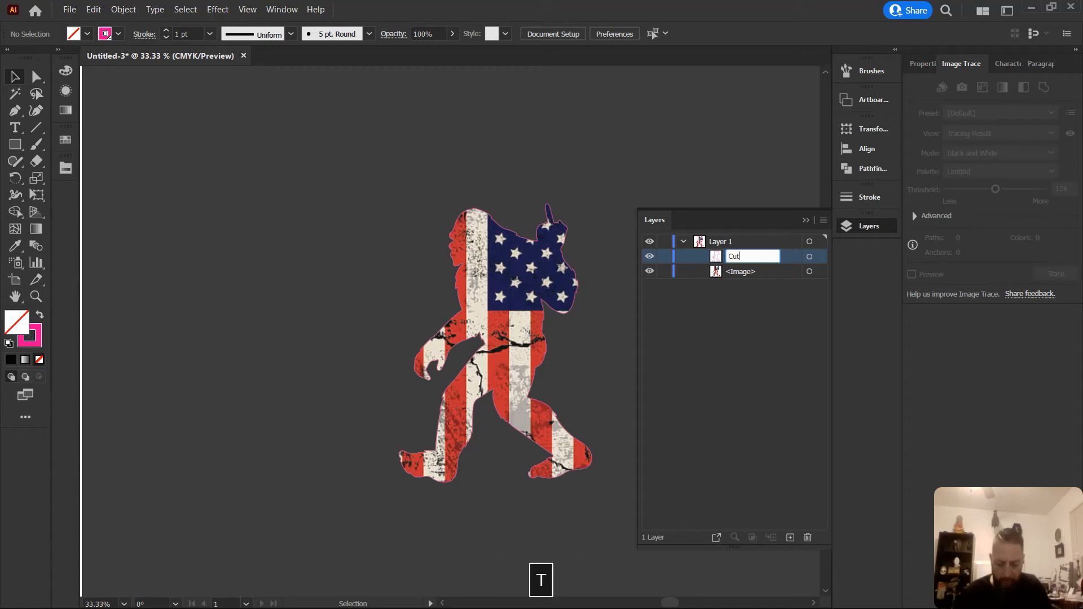
{"action": "type", "text": "Conto"}
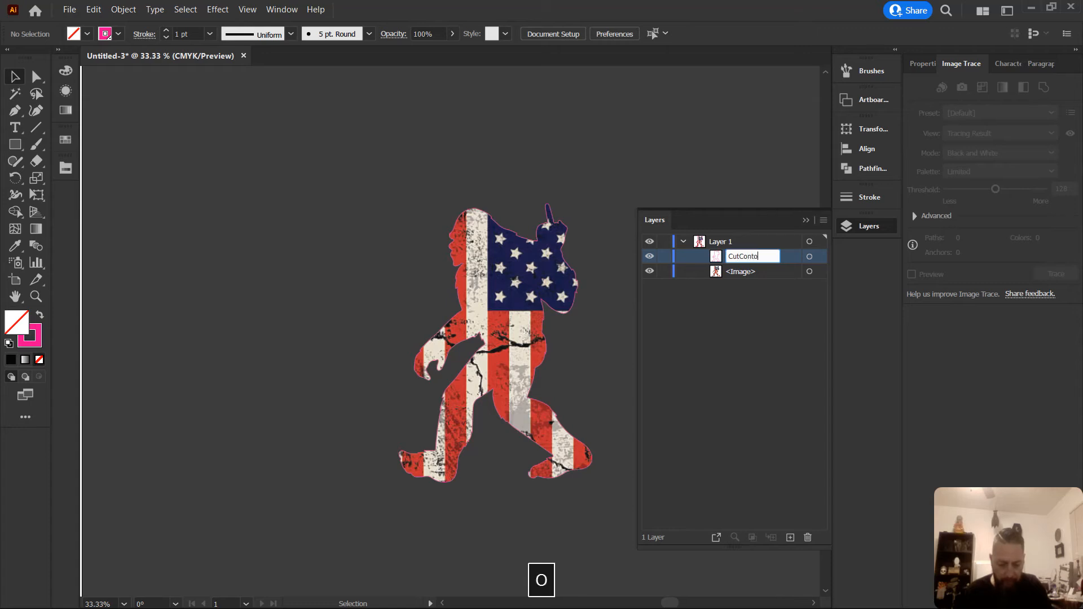
{"action": "type", "text": "ur"}
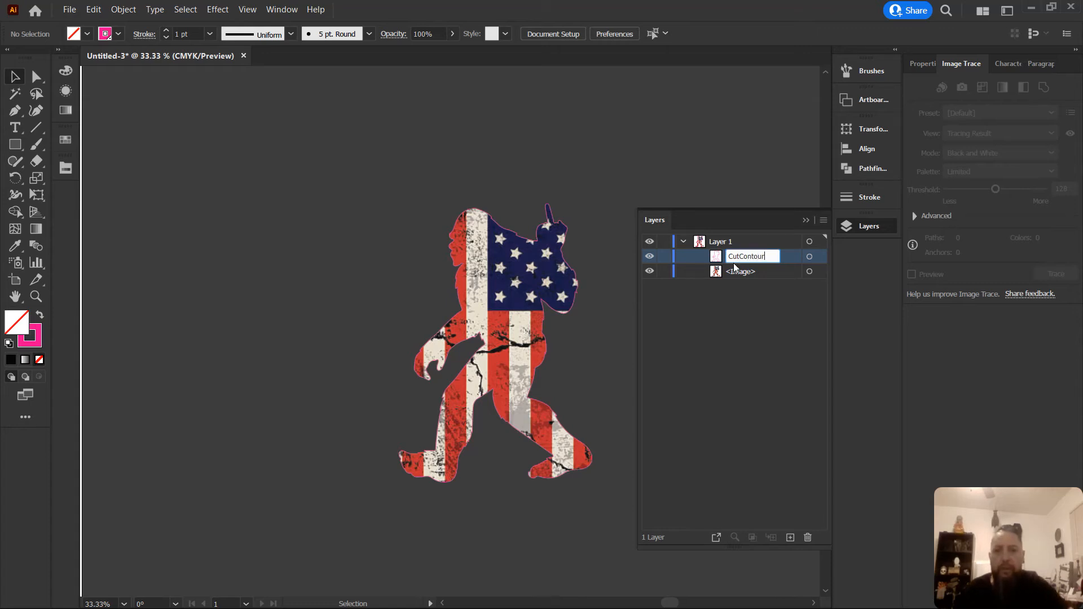
{"action": "key", "text": "Return"}
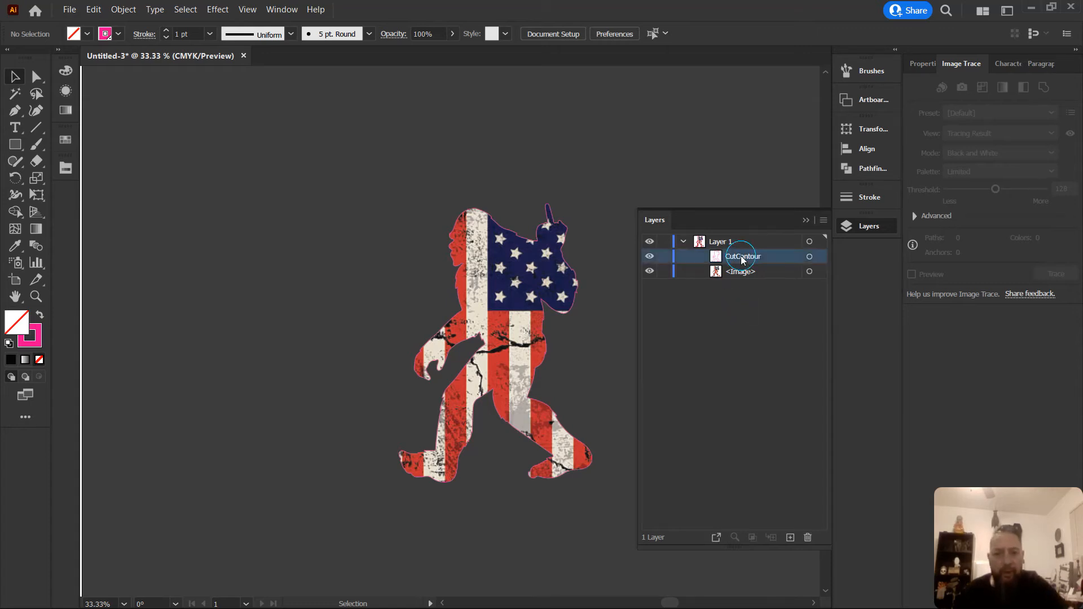
Create a new layer above Layer 1, move the CutContour path into it and collapse Layer 1
{"action": "left_click", "coordinate": [696, 306]}
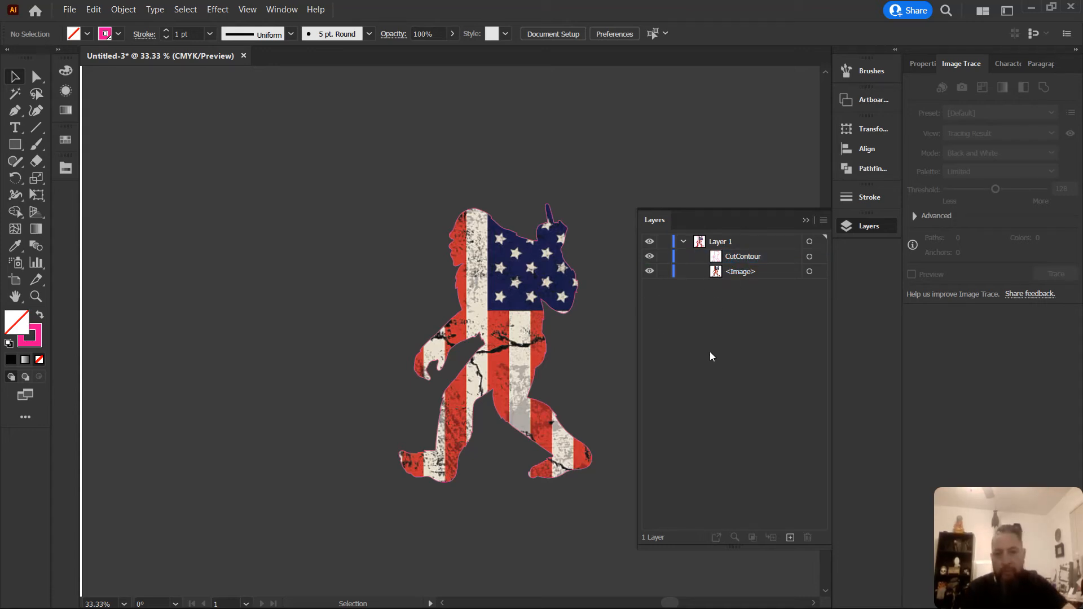
{"action": "left_click", "coordinate": [789, 537]}
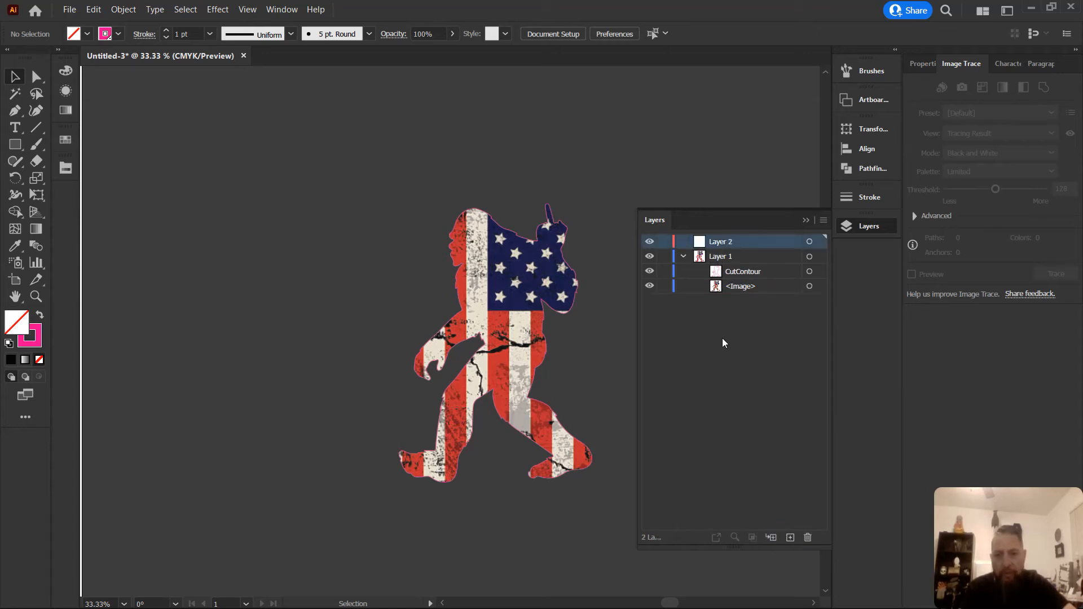
{"action": "left_click", "coordinate": [757, 271]}
{"action": "left_click_drag", "start_coordinate": [778, 272], "coordinate": [738, 240]}
{"action": "left_click", "coordinate": [682, 257]}
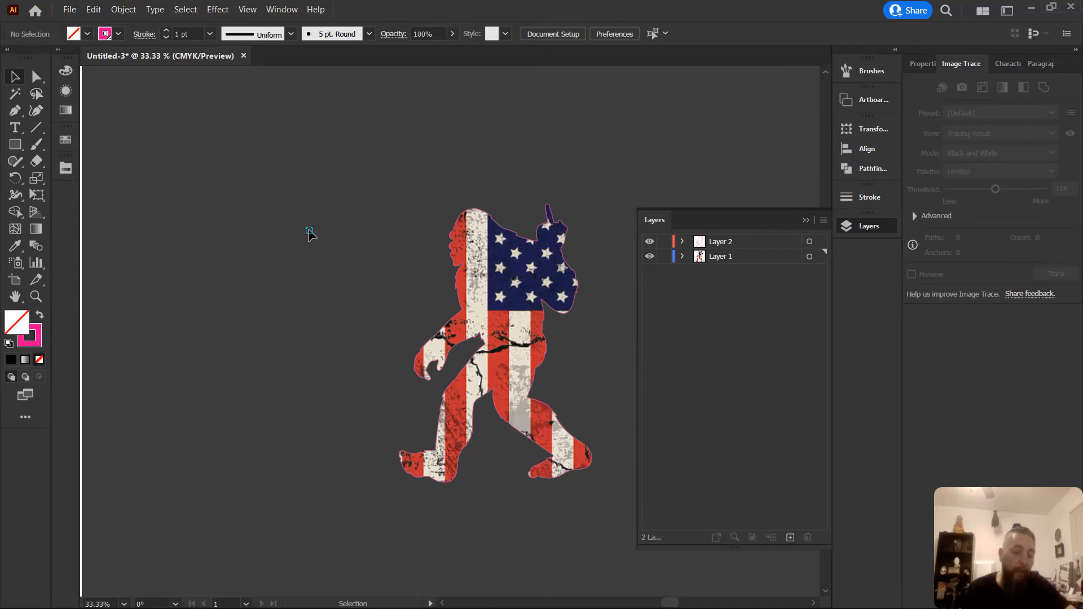
Select the flag Bigfoot image together with its cut outline and move both slightly up and to the left
{"action": "left_click", "coordinate": [438, 336]}
{"action": "left_click_drag", "start_coordinate": [295, 198], "coordinate": [434, 270]}
{"action": "left_click", "coordinate": [270, 232]}
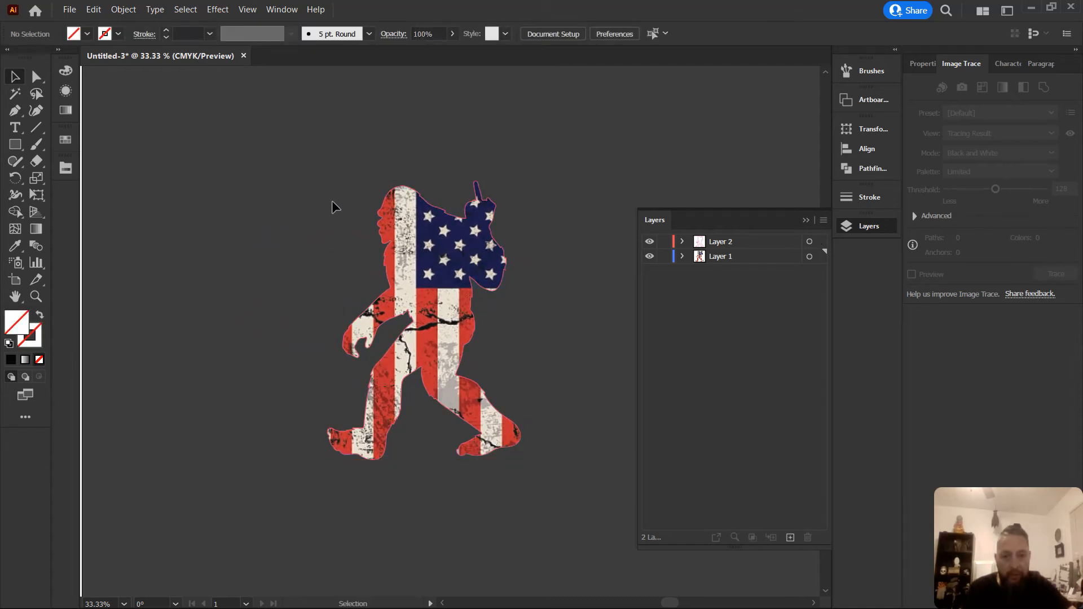
Set the stroke weight of Layer 2's cut outline to 0.5 pt and reselect the outline on the artwork
{"action": "left_click", "coordinate": [719, 242]}
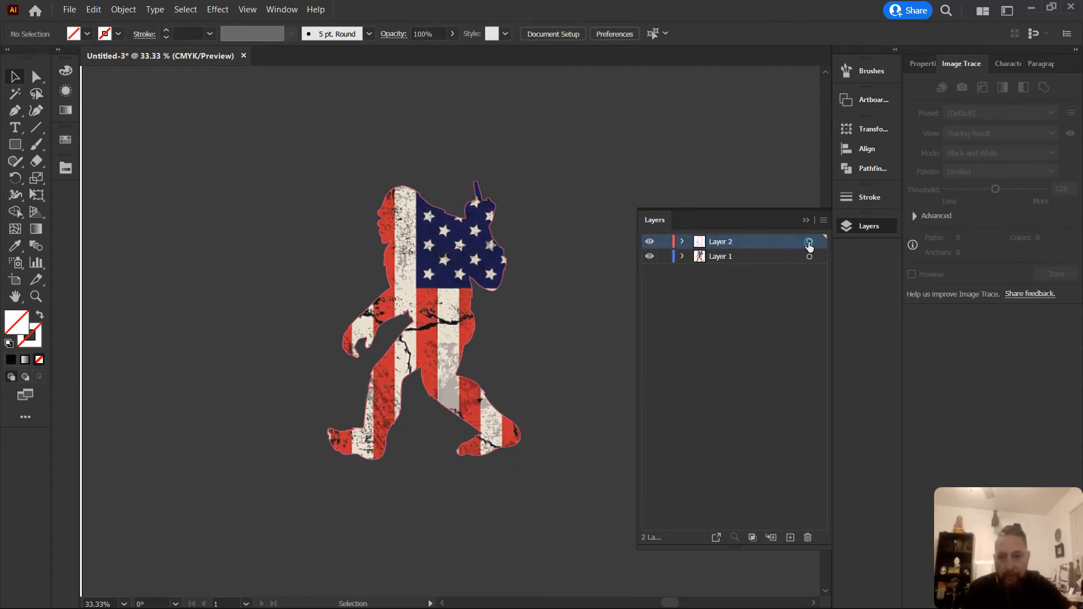
{"action": "left_click", "coordinate": [810, 241]}
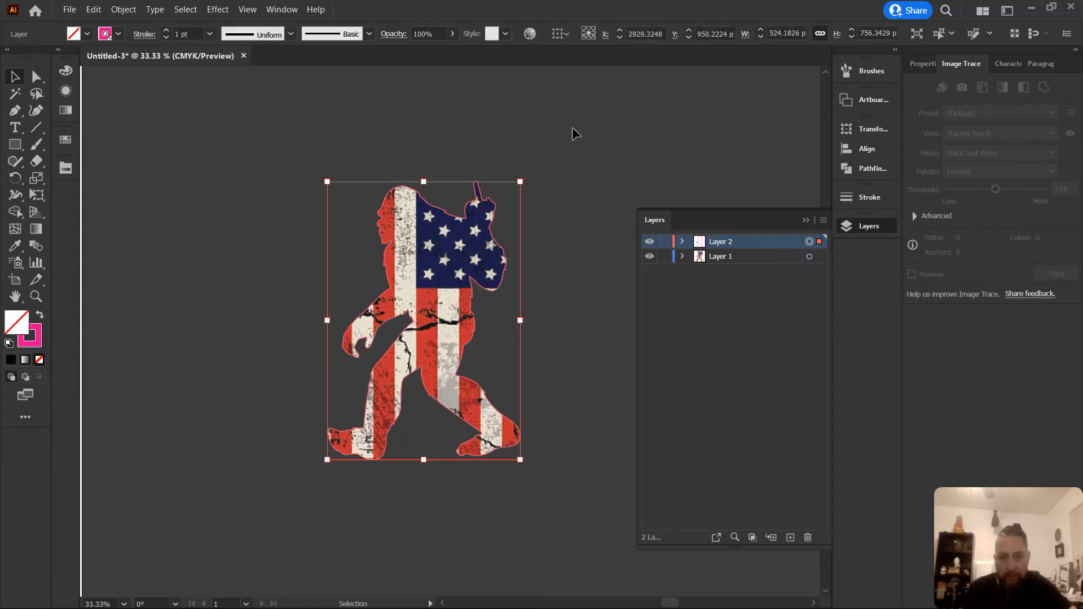
{"action": "left_click", "coordinate": [165, 38]}
{"action": "left_click", "coordinate": [165, 37]}
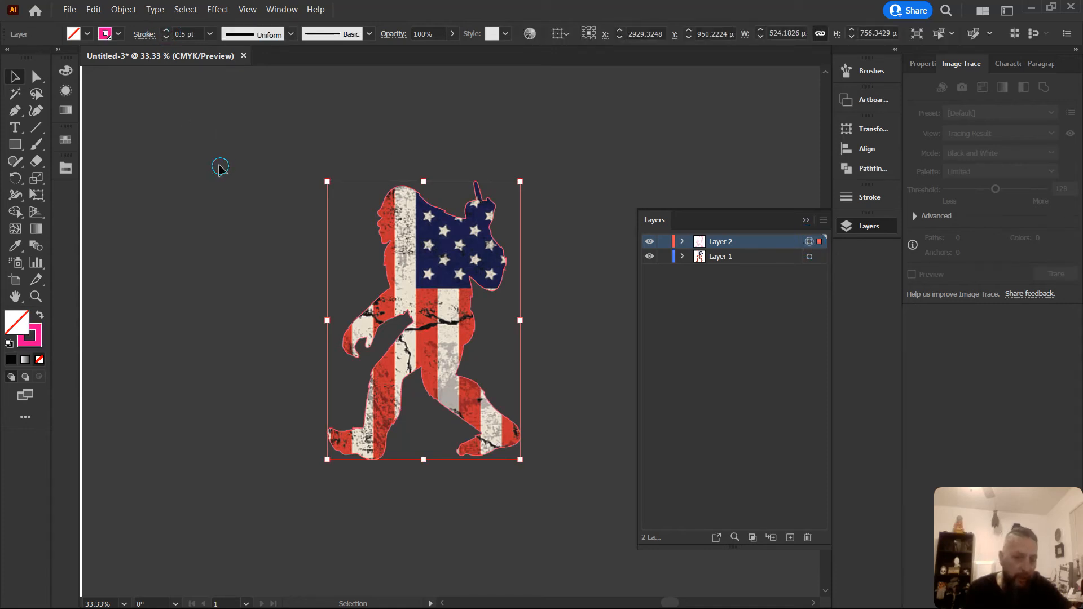
{"action": "left_click", "coordinate": [232, 177]}
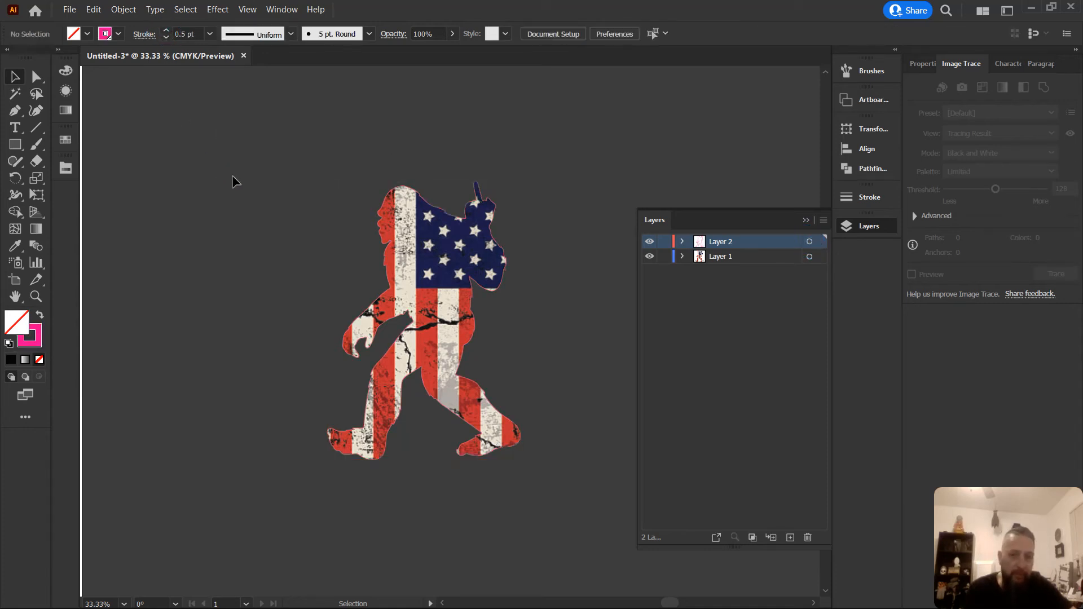
{"action": "left_click", "coordinate": [493, 199]}
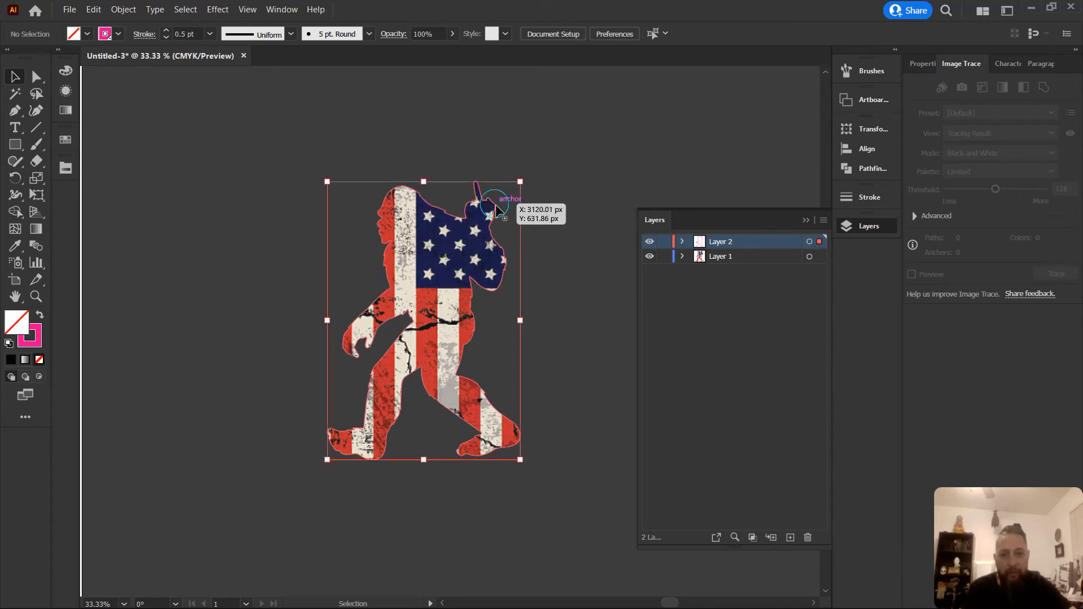
Give the Bigfoot cut outline's stroke a round cap and round corner joins
{"action": "left_click", "coordinate": [863, 199]}
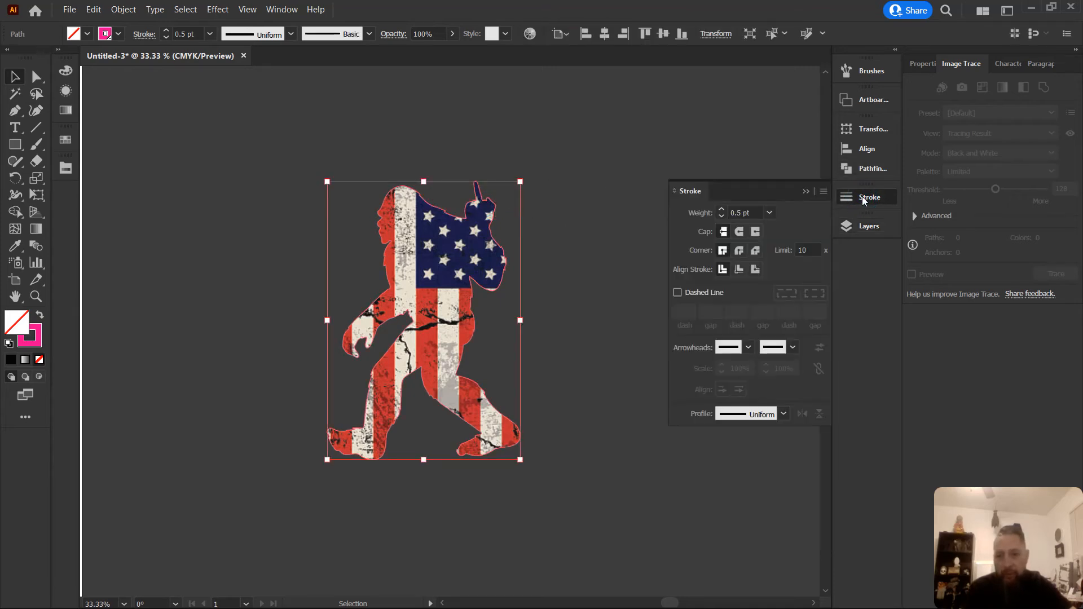
{"action": "left_click", "coordinate": [739, 231]}
{"action": "left_click", "coordinate": [739, 251]}
{"action": "left_click", "coordinate": [590, 284]}
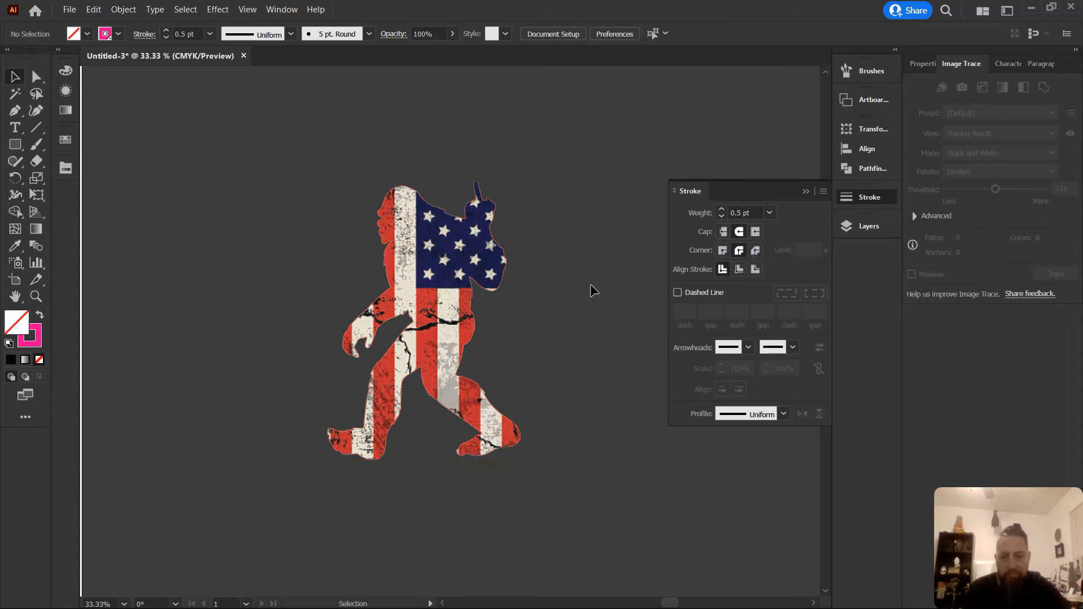
Select the flag Bigfoot together with its cut outline and move both onto the artboard's upper-left corner
{"action": "left_click_drag", "start_coordinate": [266, 186], "coordinate": [490, 397]}
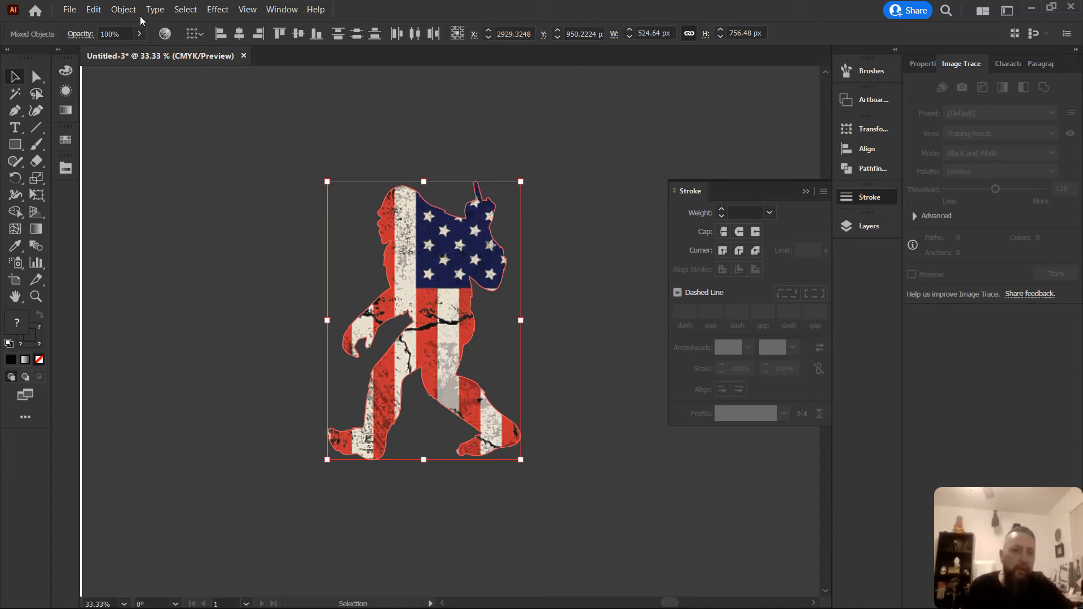
{"action": "scroll", "coordinate": [157, 235], "scroll_direction": "down", "scroll_amount": 3, "text": "alt"}
{"action": "key", "text": "space"}
{"action": "left_click_drag", "start_coordinate": [150, 278], "coordinate": [399, 288]}
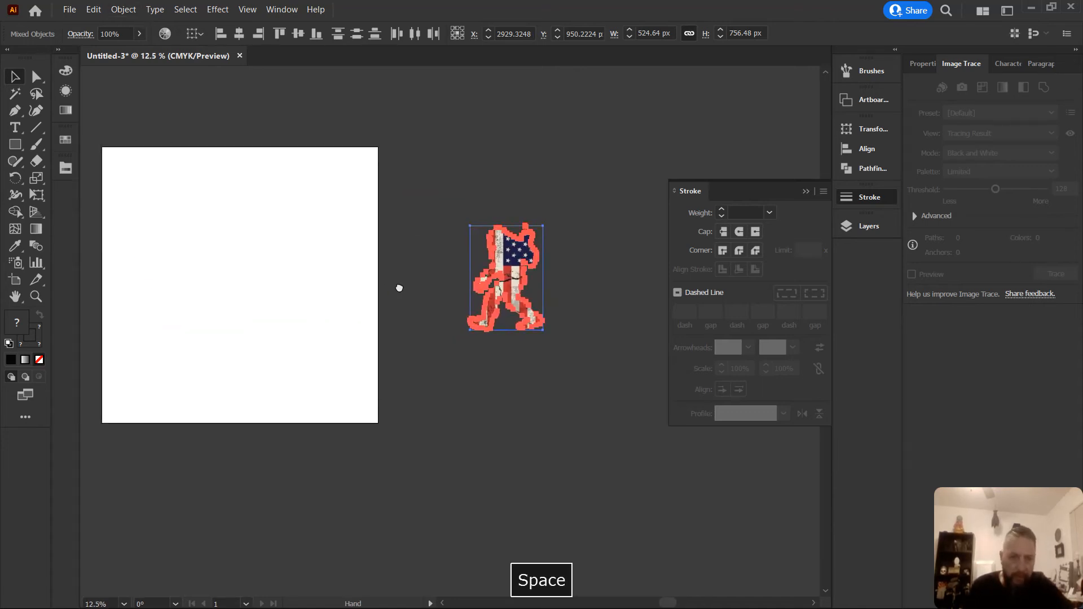
{"action": "left_click_drag", "start_coordinate": [283, 190], "coordinate": [332, 229]}
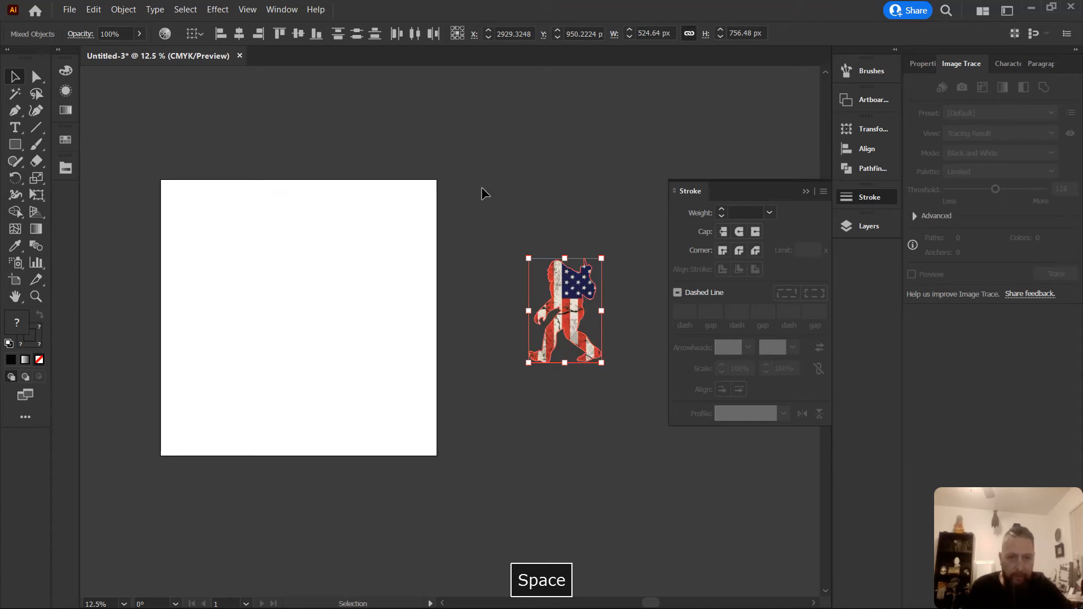
{"action": "left_click_drag", "start_coordinate": [210, 209], "coordinate": [211, 224]}
{"action": "left_click", "coordinate": [233, 138]}
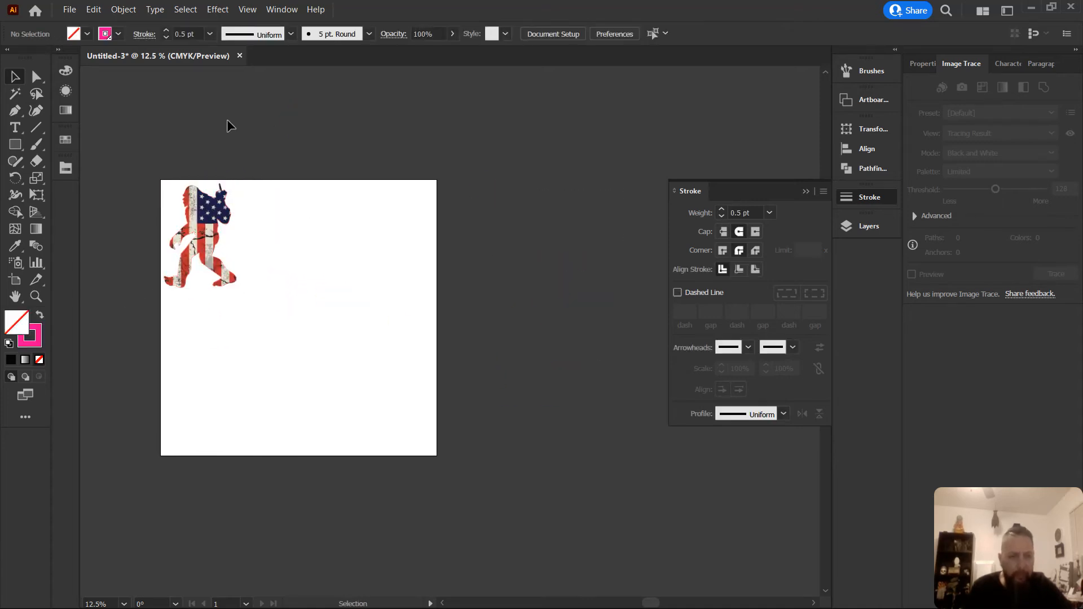
{"action": "key", "text": "space"}
{"action": "left_click_drag", "start_coordinate": [229, 119], "coordinate": [379, 171]}
{"action": "scroll", "coordinate": [361, 272], "scroll_direction": "up", "scroll_amount": 2}
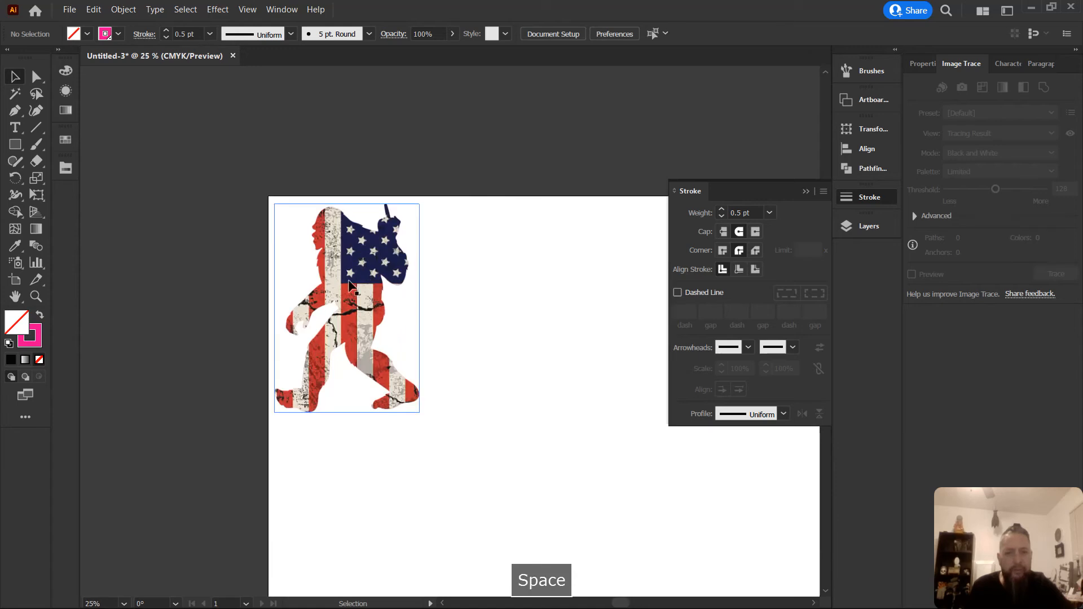
Display the layer list and select Bigfoot with its outline to examine how they are assigned to layers
{"action": "left_click", "coordinate": [862, 226]}
{"action": "mouse_move", "coordinate": [196, 203]}
{"action": "left_mouse_down"}
{"action": "mouse_move", "coordinate": [267, 315]}
{"action": "mouse_move", "coordinate": [512, 404]}
{"action": "mouse_move", "coordinate": [456, 378]}
{"action": "left_mouse_up"}
{"action": "key", "text": "space"}
{"action": "scroll", "coordinate": [456, 383], "scroll_direction": "down", "scroll_amount": 1}
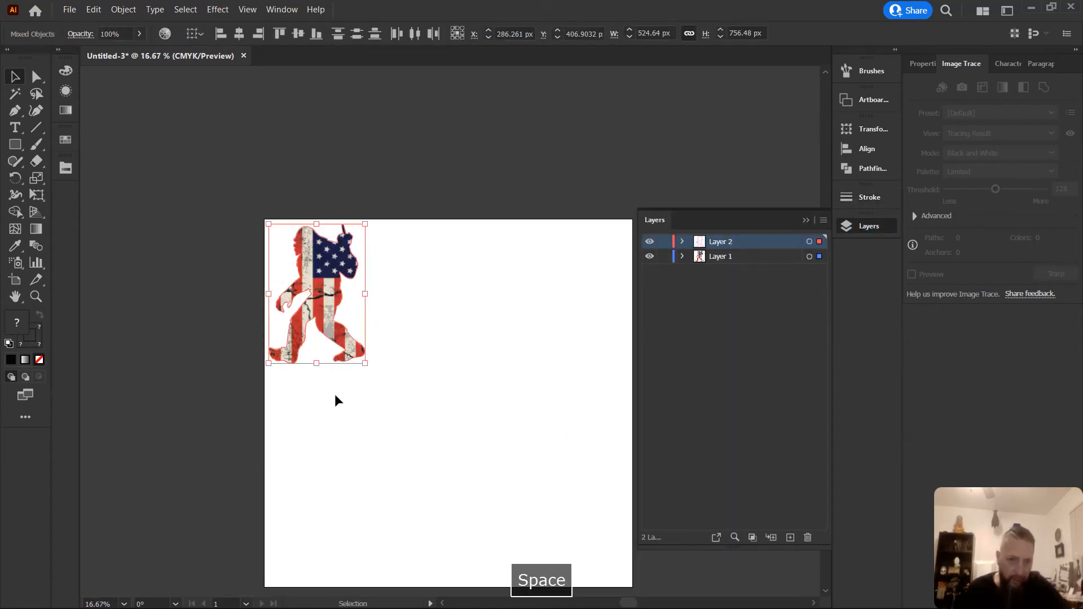
Open America Love it or leave it.eps from the Cut Ready EPS files folder inside 0 Bn20_Files EPS
{"action": "left_click", "coordinate": [70, 10]}
{"action": "left_click", "coordinate": [105, 55]}
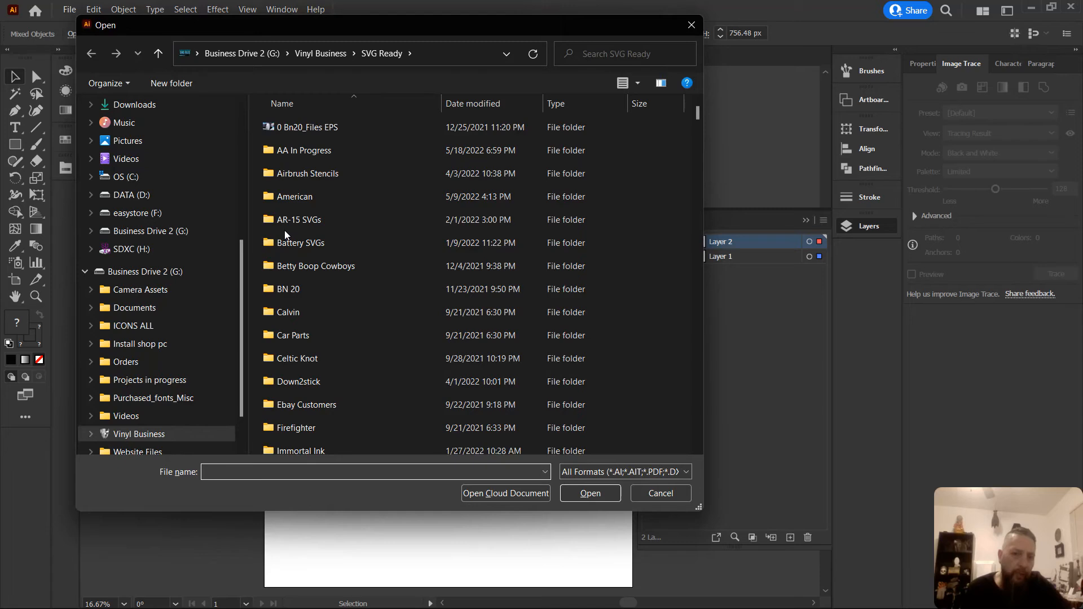
{"action": "double_click", "coordinate": [313, 122]}
{"action": "double_click", "coordinate": [311, 153]}
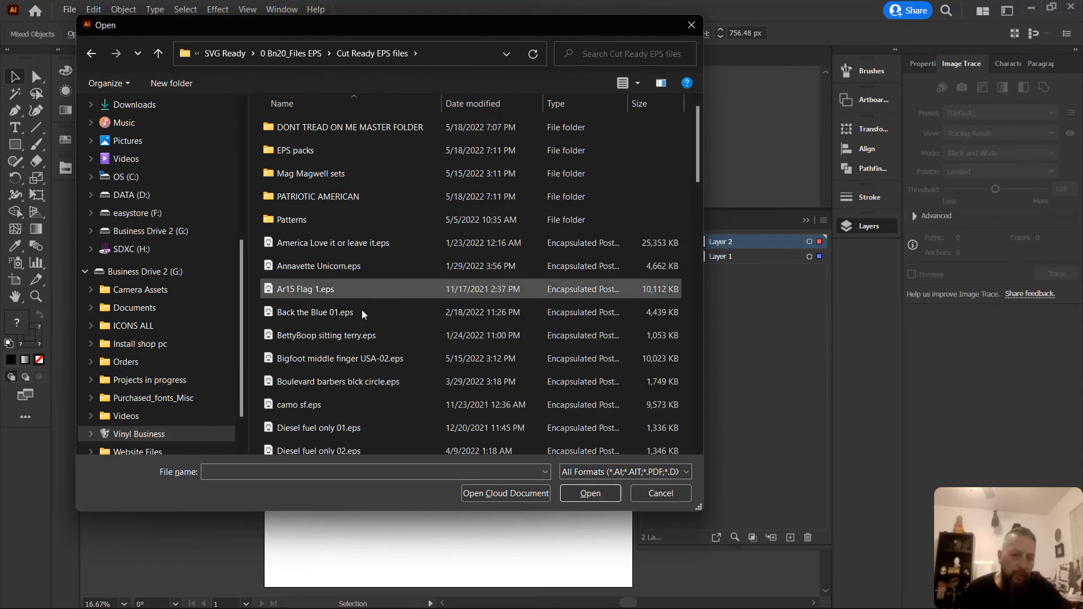
{"action": "scroll", "coordinate": [372, 305], "scroll_direction": "down", "scroll_amount": 2}
{"action": "scroll", "coordinate": [341, 320], "scroll_direction": "up", "scroll_amount": 2}
{"action": "left_click", "coordinate": [342, 316]}
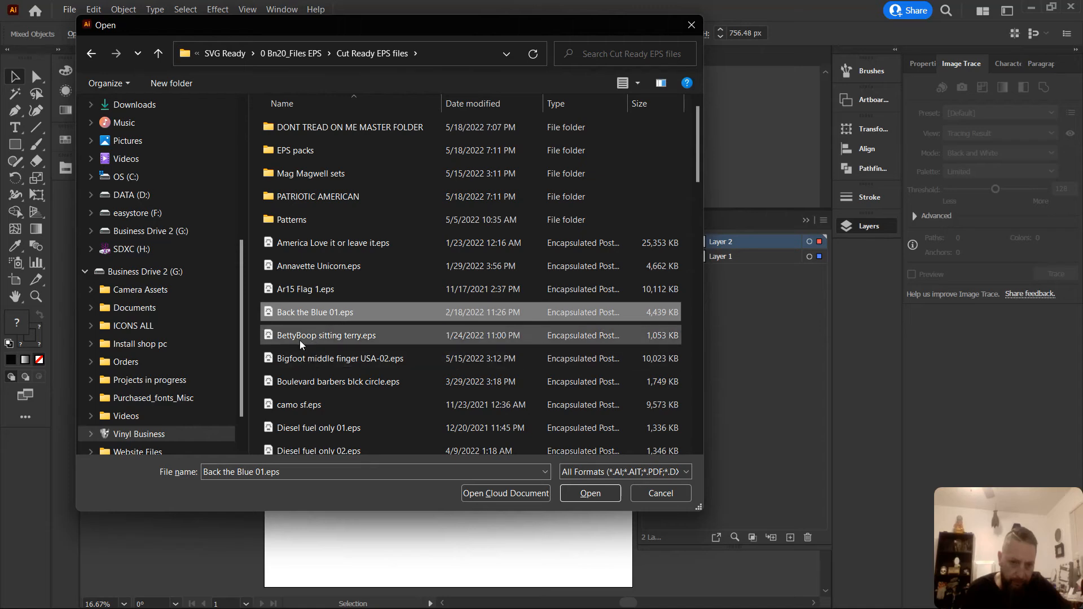
{"action": "double_click", "coordinate": [288, 244]}
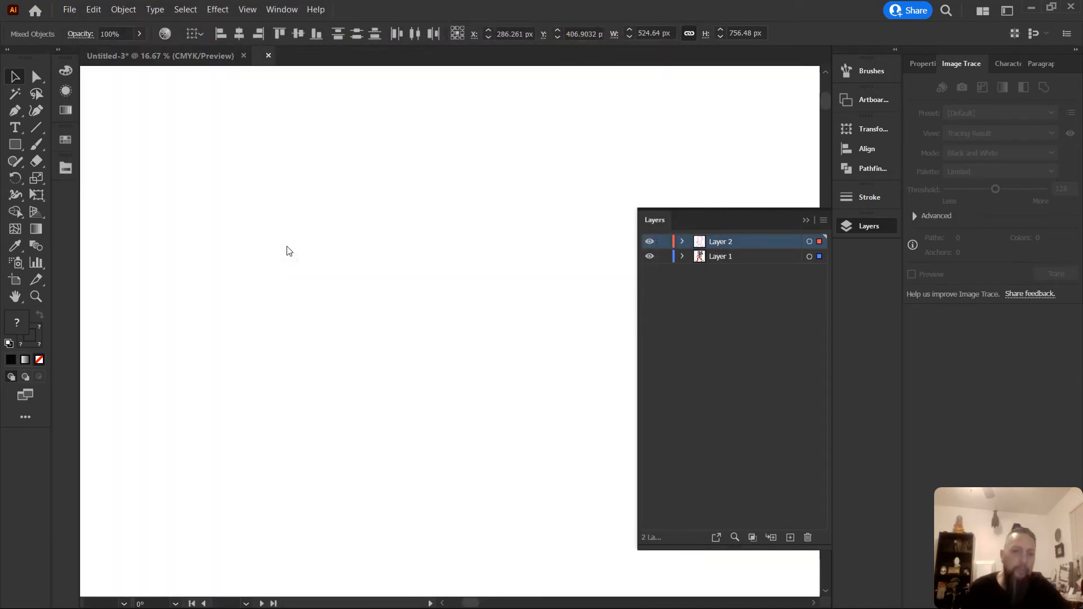
Copy the whole eagle artwork with its CutContour path and paste it into the Untitled-3 document
{"action": "key", "text": "ctrl+a"}
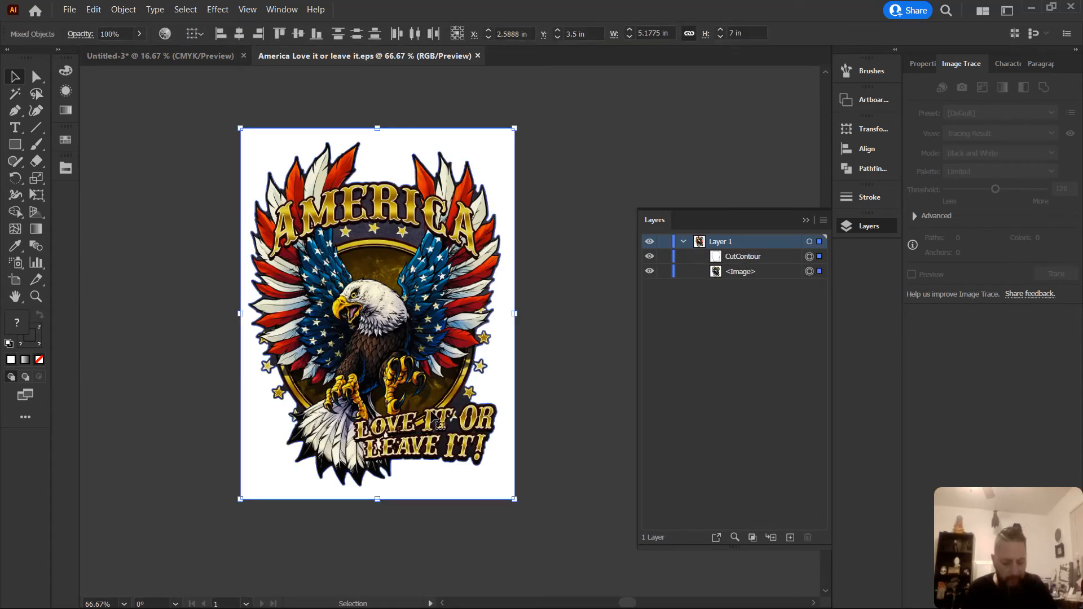
{"action": "key", "text": "a"}
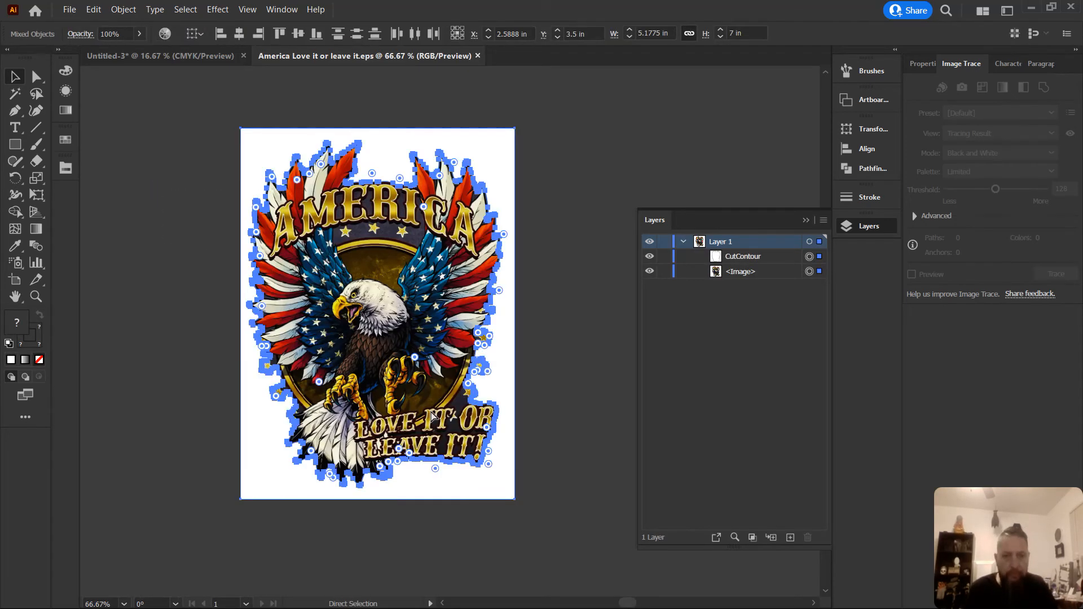
{"action": "key", "text": "ctrl+c"}
{"action": "key", "text": "v"}
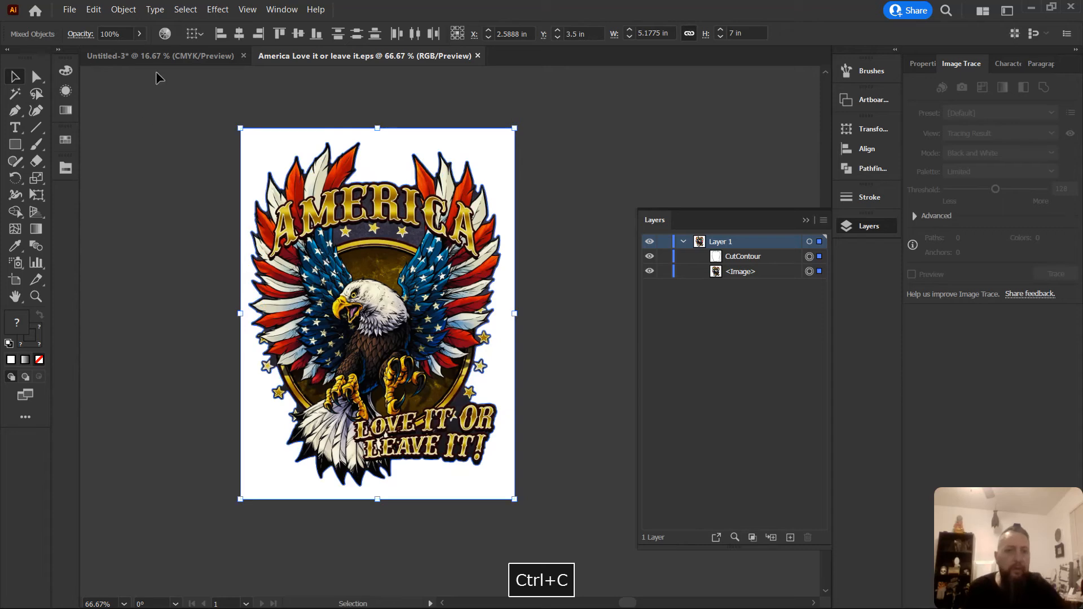
{"action": "left_click", "coordinate": [163, 57]}
{"action": "left_click", "coordinate": [433, 341]}
{"action": "key", "text": "a"}
{"action": "key", "text": "ctrl+v"}
{"action": "scroll", "coordinate": [463, 257], "scroll_direction": "up", "scroll_amount": 1}
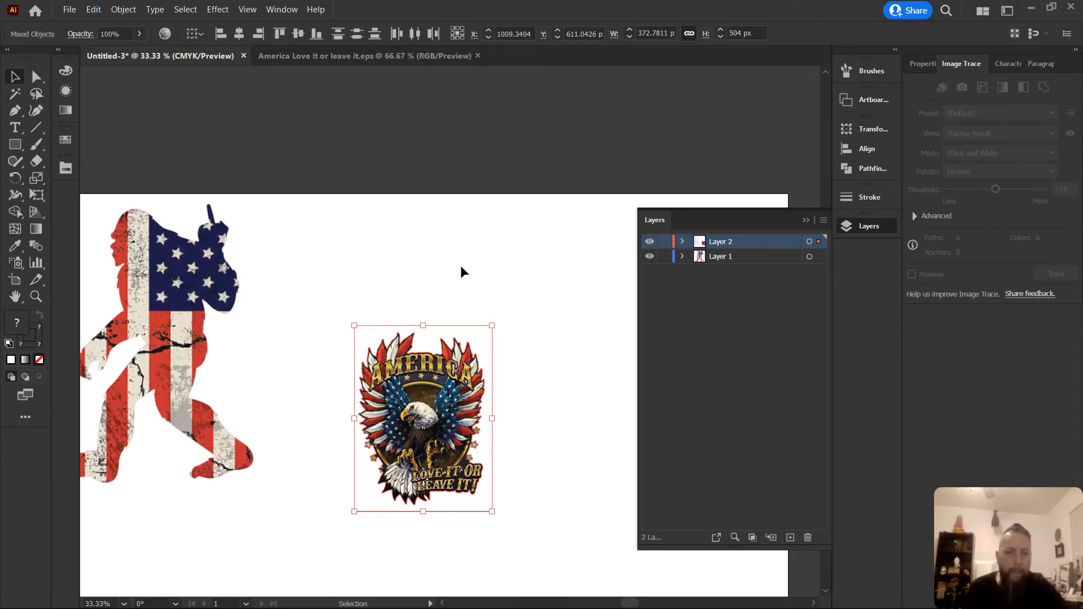
Enlarge the pasted eagle design to roughly Bigfoot's height and place it directly beside Bigfoot on the artboard
{"action": "left_click_drag", "start_coordinate": [358, 325], "coordinate": [359, 292]}
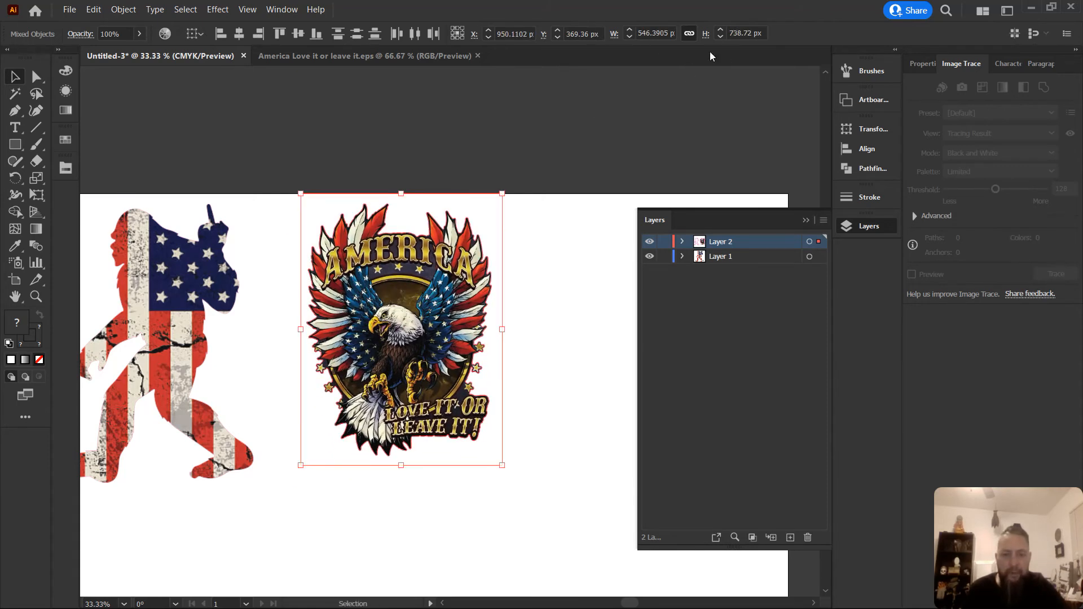
{"action": "scroll", "coordinate": [272, 244], "scroll_direction": "down", "scroll_amount": 2}
{"action": "left_click_drag", "start_coordinate": [272, 244], "coordinate": [311, 239]}
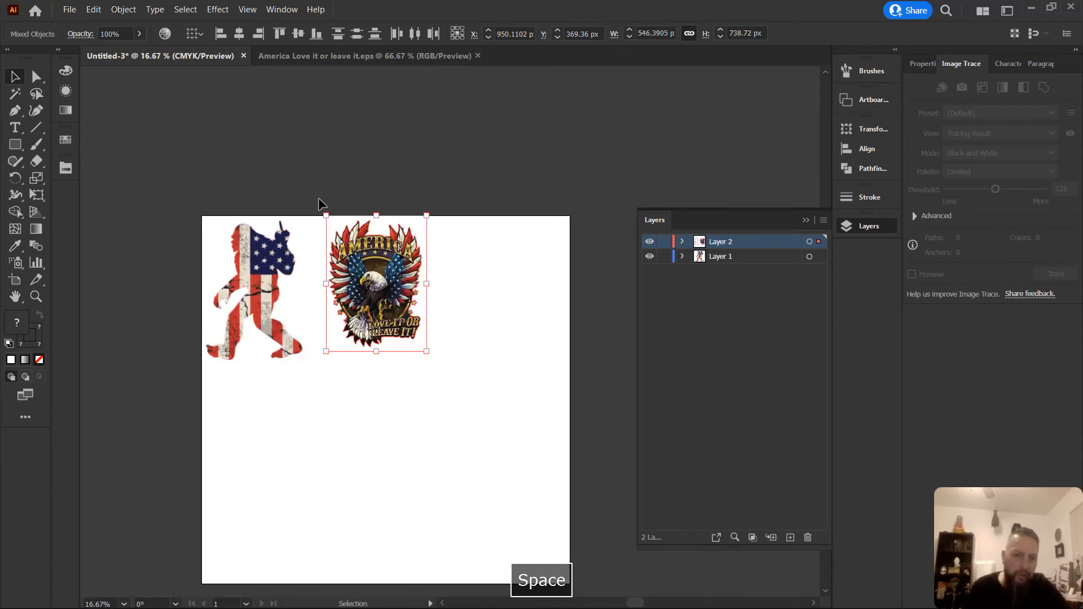
{"action": "left_click_drag", "start_coordinate": [365, 281], "coordinate": [333, 281]}
{"action": "mouse_move", "coordinate": [387, 358]}
{"action": "left_mouse_down"}
{"action": "mouse_move", "coordinate": [401, 356]}
{"action": "mouse_move", "coordinate": [416, 375]}
{"action": "mouse_move", "coordinate": [366, 309]}
{"action": "mouse_move", "coordinate": [406, 360]}
{"action": "left_mouse_up"}
{"action": "left_click", "coordinate": [496, 355]}
Expand Layer 2 and Layer 1, and move the eagle image from Layer 2 into Layer 1 above the Bigfoot image
{"action": "left_click", "coordinate": [682, 242]}
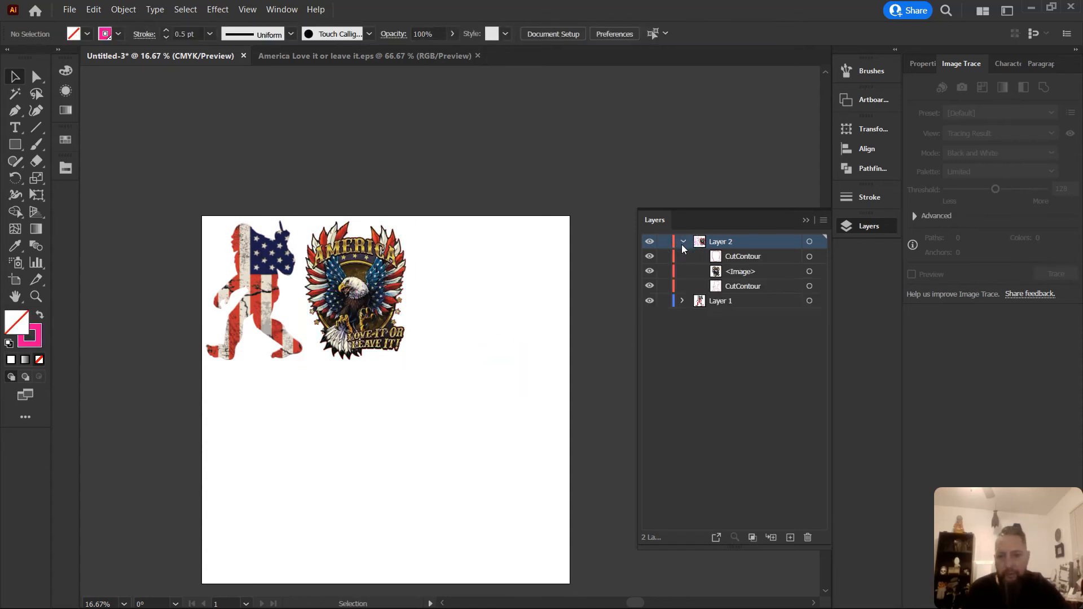
{"action": "left_click", "coordinate": [682, 301]}
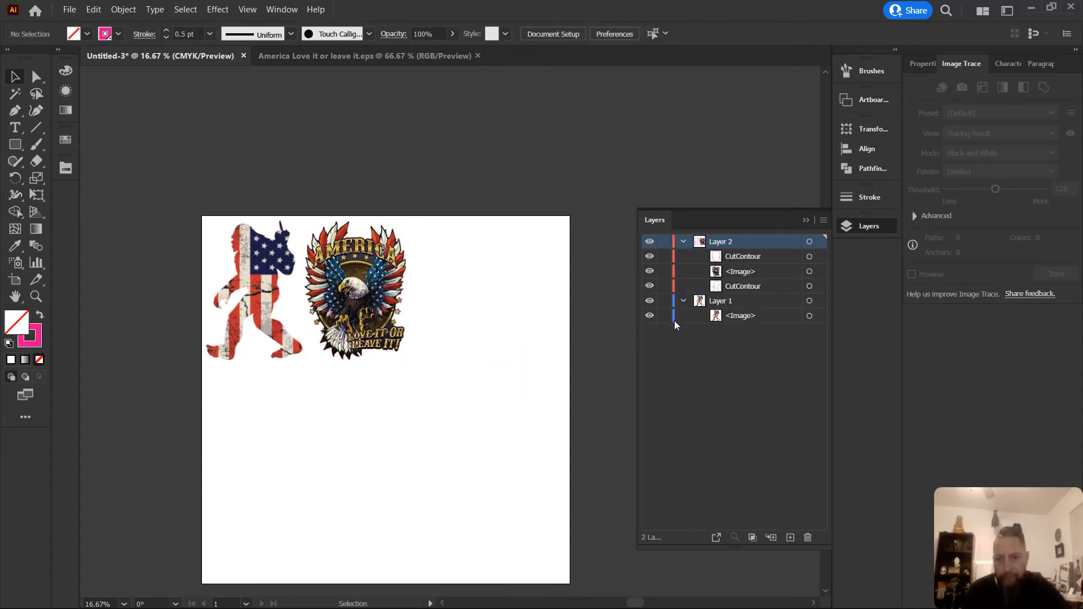
{"action": "left_click", "coordinate": [731, 267]}
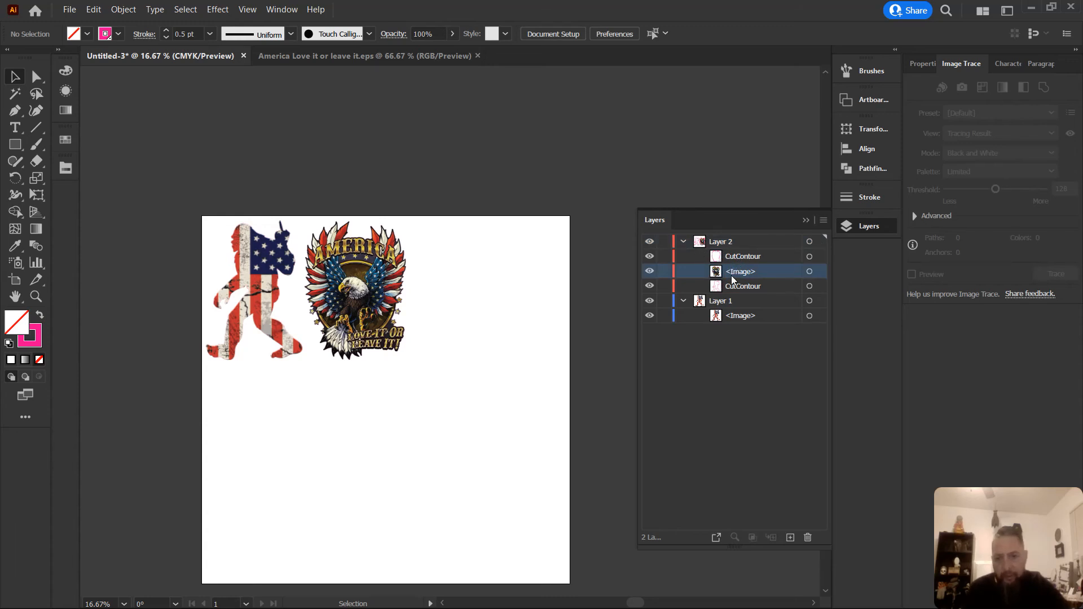
{"action": "left_click", "coordinate": [677, 375]}
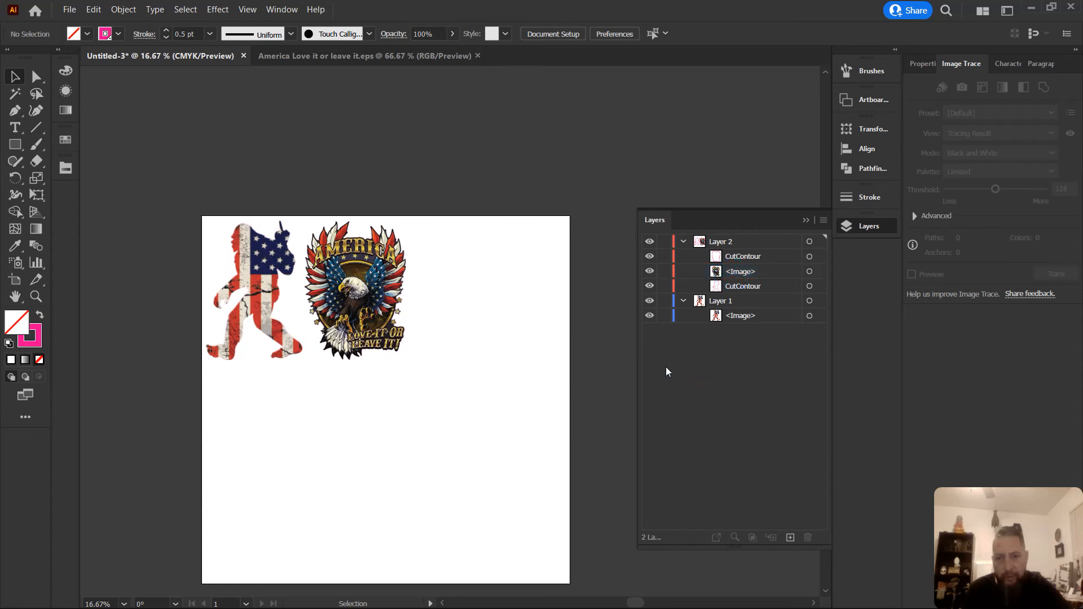
{"action": "left_click", "coordinate": [745, 272]}
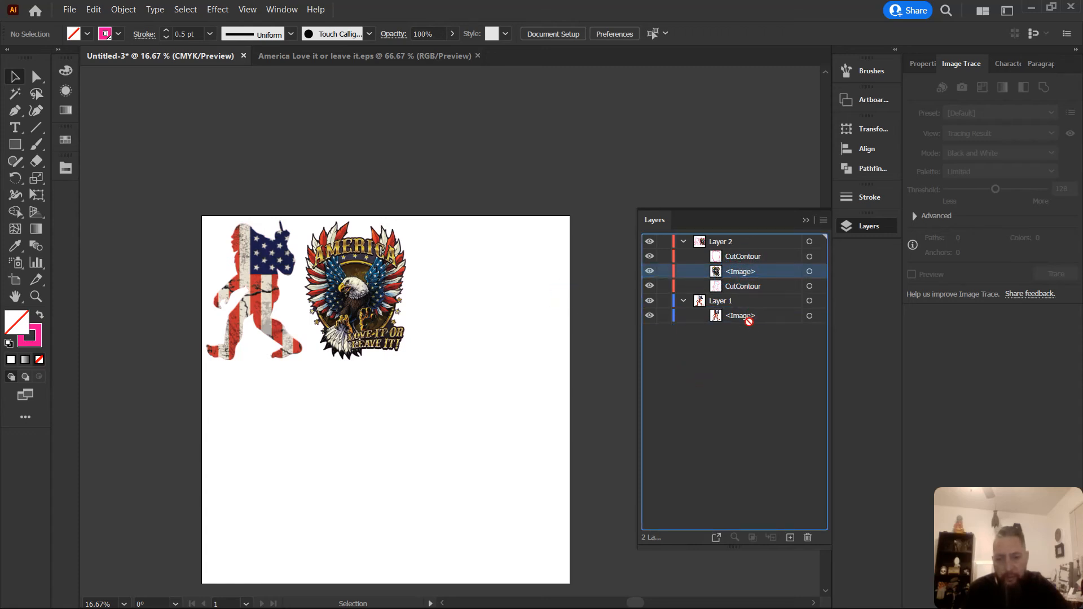
{"action": "left_click_drag", "start_coordinate": [749, 273], "coordinate": [755, 306]}
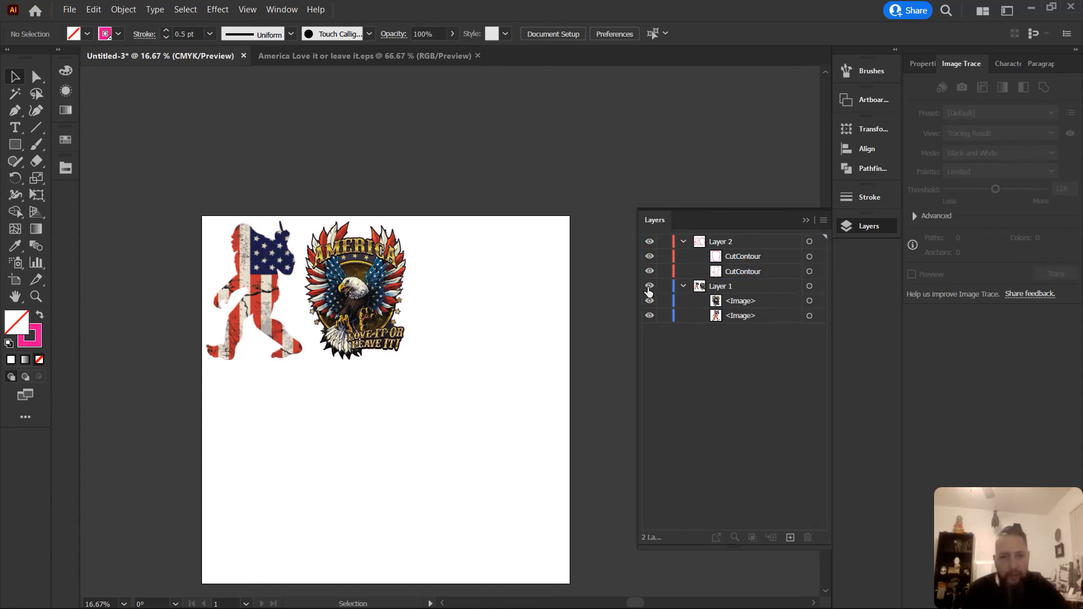
Hide Layer 1 and examine Layer 2's two cut contours up close in both preview and outline view
{"action": "left_click", "coordinate": [648, 288]}
{"action": "left_click", "coordinate": [649, 288]}
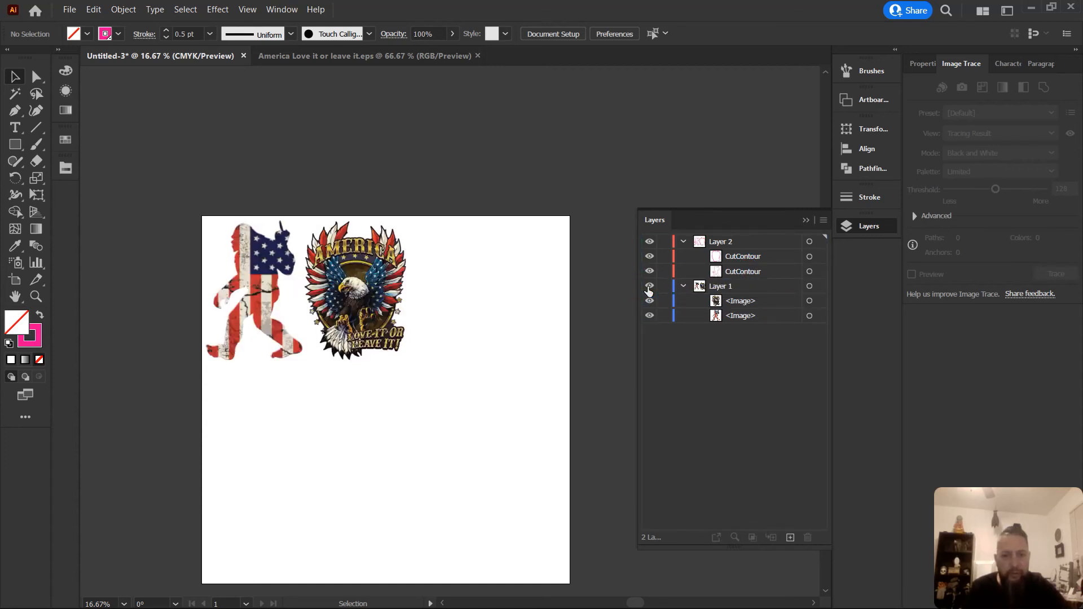
{"action": "left_click", "coordinate": [649, 287]}
{"action": "left_click", "coordinate": [649, 242]}
{"action": "left_click", "coordinate": [649, 243]}
{"action": "scroll", "coordinate": [315, 310], "scroll_direction": "up", "scroll_amount": 5}
{"action": "left_click", "coordinate": [650, 243]}
{"action": "left_click", "coordinate": [649, 243]}
{"action": "key", "text": "ctrl+y"}
{"action": "left_click", "coordinate": [649, 242]}
{"action": "left_click", "coordinate": [649, 243]}
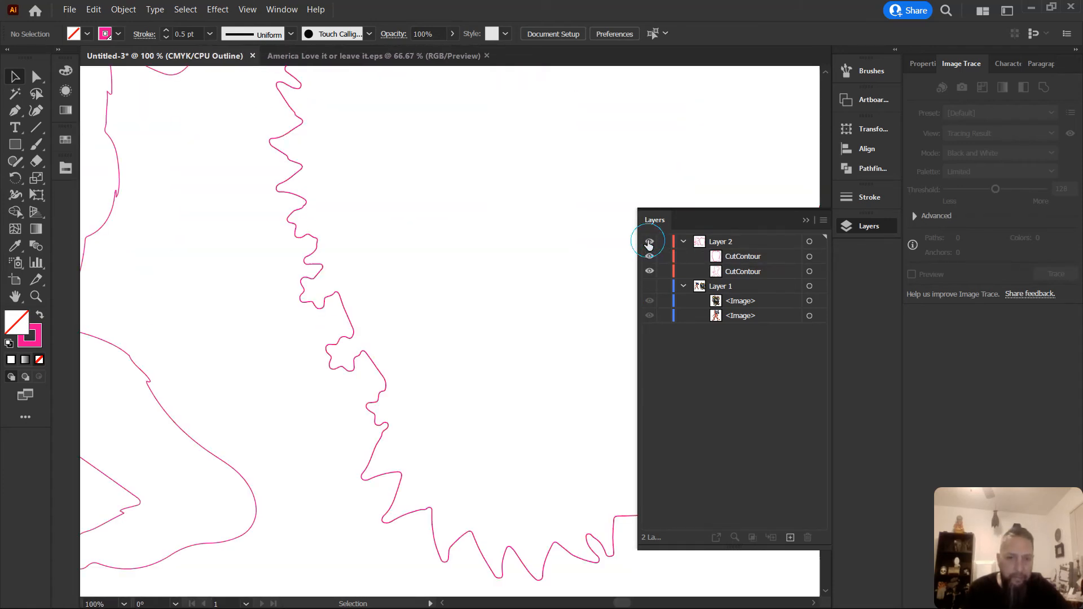
{"action": "key", "text": "ctrl+y"}
{"action": "scroll", "coordinate": [347, 337], "scroll_direction": "down", "scroll_amount": 5}
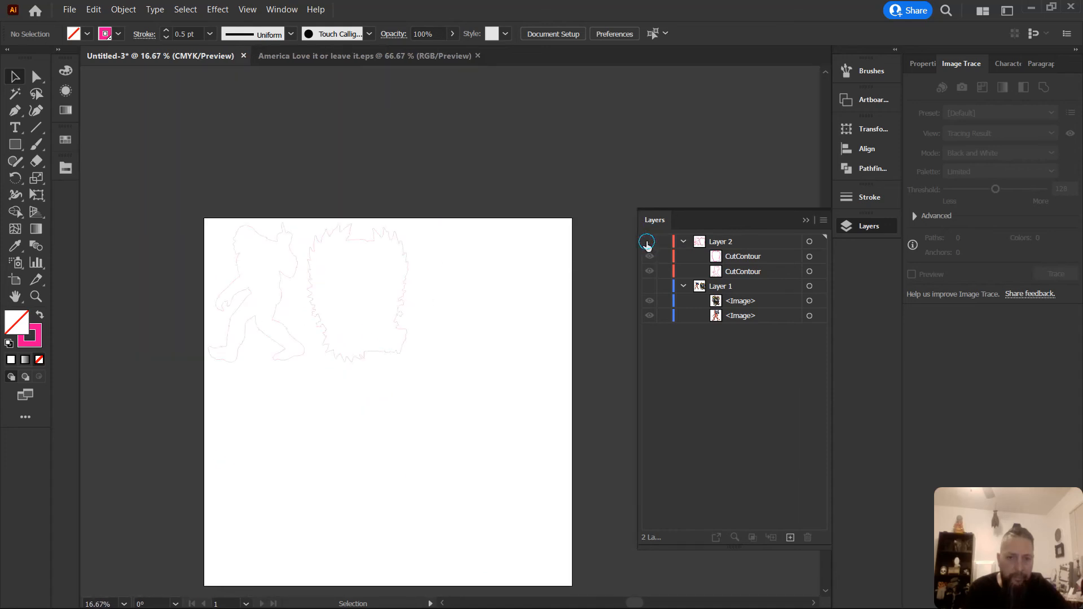
Check outline view with Layer 2 hidden, and return to preview with both layers shown
{"action": "key", "text": "ctrl+y"}
{"action": "left_click", "coordinate": [649, 242]}
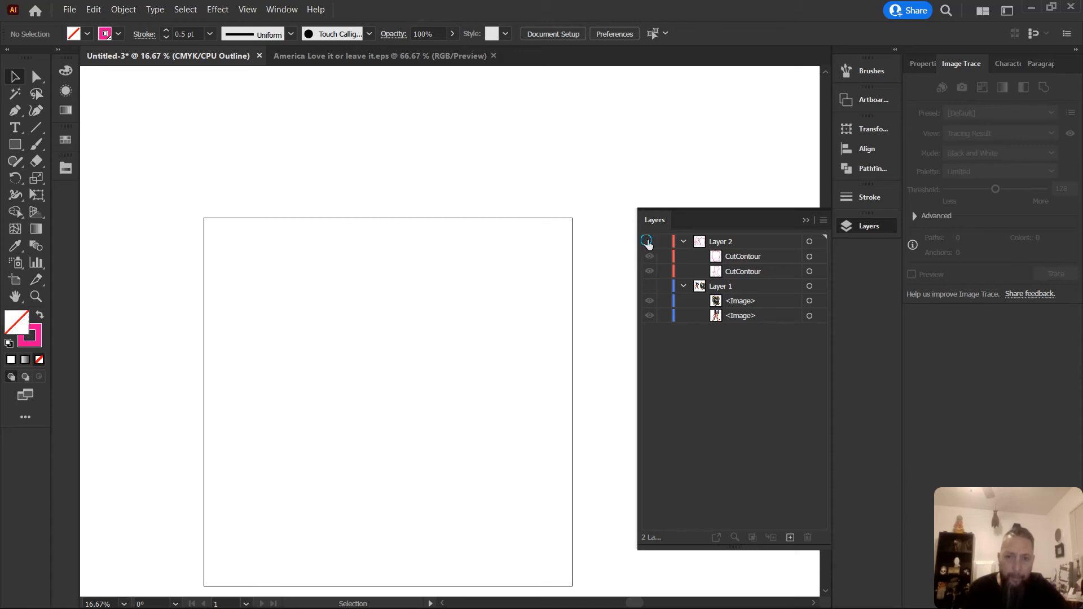
{"action": "key", "text": "ctrl+y"}
{"action": "left_click", "coordinate": [649, 242]}
{"action": "left_click", "coordinate": [649, 287]}
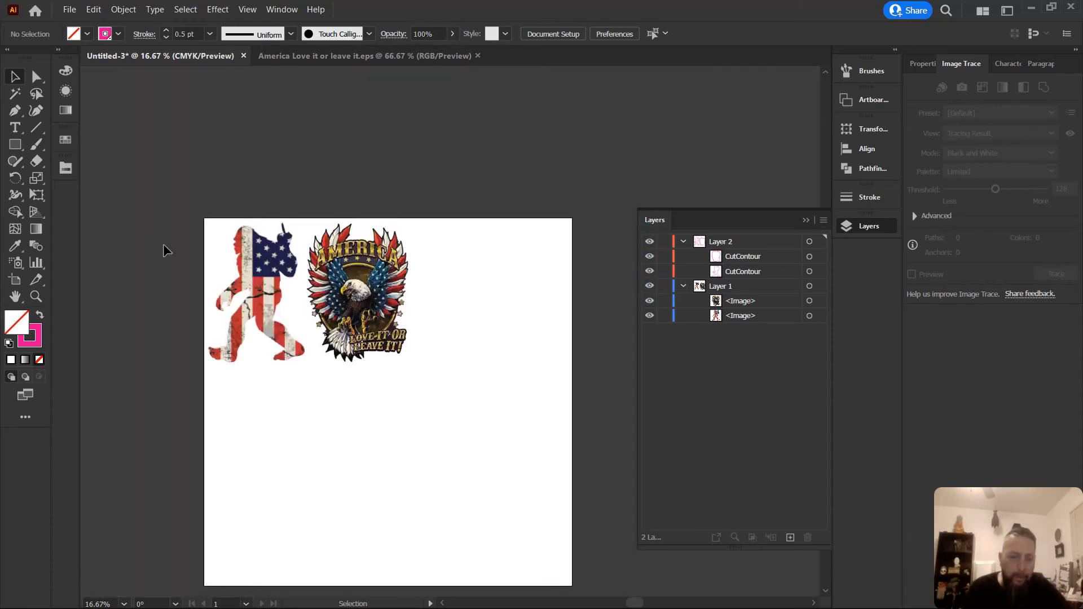
Duplicate the Bigfoot and eagle pair with their cut contours into two rows of three pairs each
{"action": "left_click_drag", "start_coordinate": [191, 169], "coordinate": [251, 413]}
{"action": "left_click", "coordinate": [142, 346]}
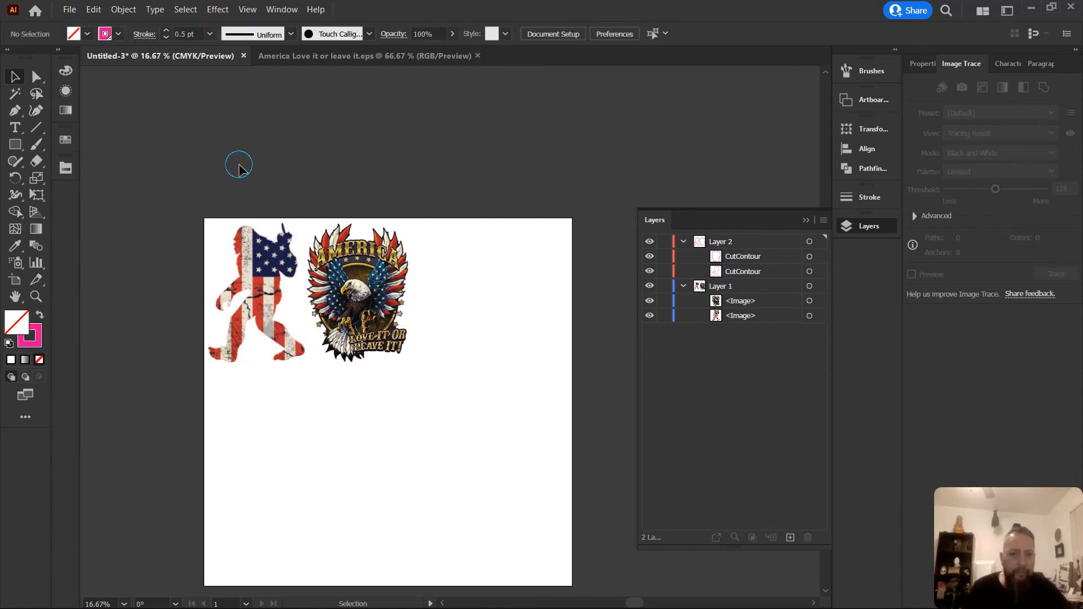
{"action": "left_click_drag", "start_coordinate": [237, 164], "coordinate": [378, 325]}
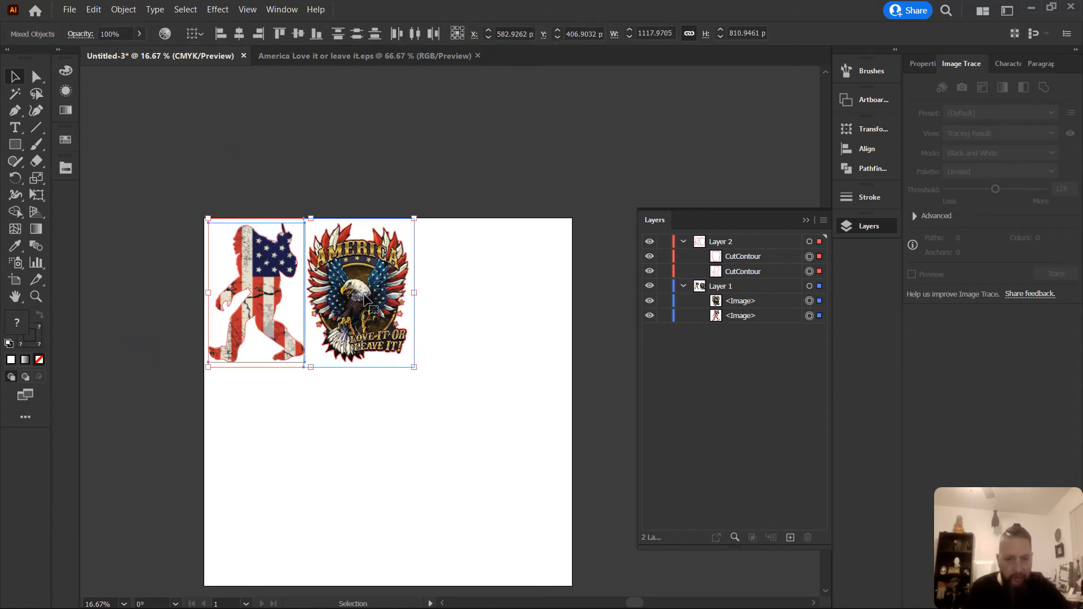
{"action": "scroll", "coordinate": [365, 303], "scroll_direction": "down", "scroll_amount": 2}
{"action": "left_click_drag", "start_coordinate": [364, 303], "coordinate": [546, 303]}
{"action": "left_click", "coordinate": [460, 365]}
{"action": "left_click_drag", "start_coordinate": [587, 382], "coordinate": [250, 259]}
{"action": "left_click_drag", "start_coordinate": [306, 303], "coordinate": [303, 389]}
{"action": "left_click", "coordinate": [474, 532]}
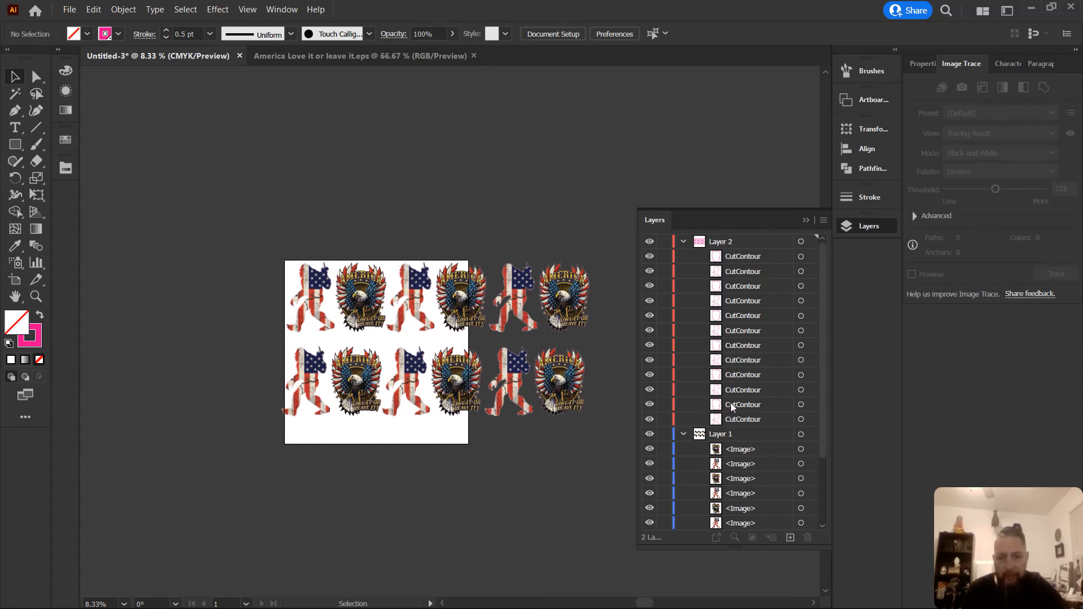
{"action": "left_click", "coordinate": [736, 455]}
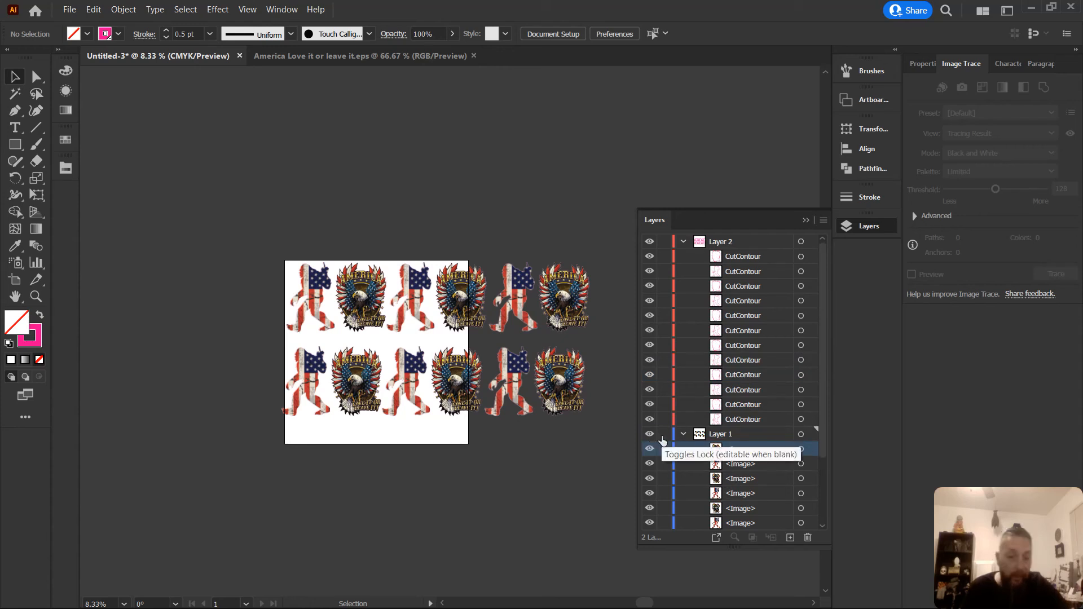
Delete the lower row, the remaining copies and the eagle design, keeping only the first Bigfoot with its outline
{"action": "left_click_drag", "start_coordinate": [230, 239], "coordinate": [553, 454]}
{"action": "left_click_drag", "start_coordinate": [184, 382], "coordinate": [569, 445]}
{"action": "key", "text": "Delete"}
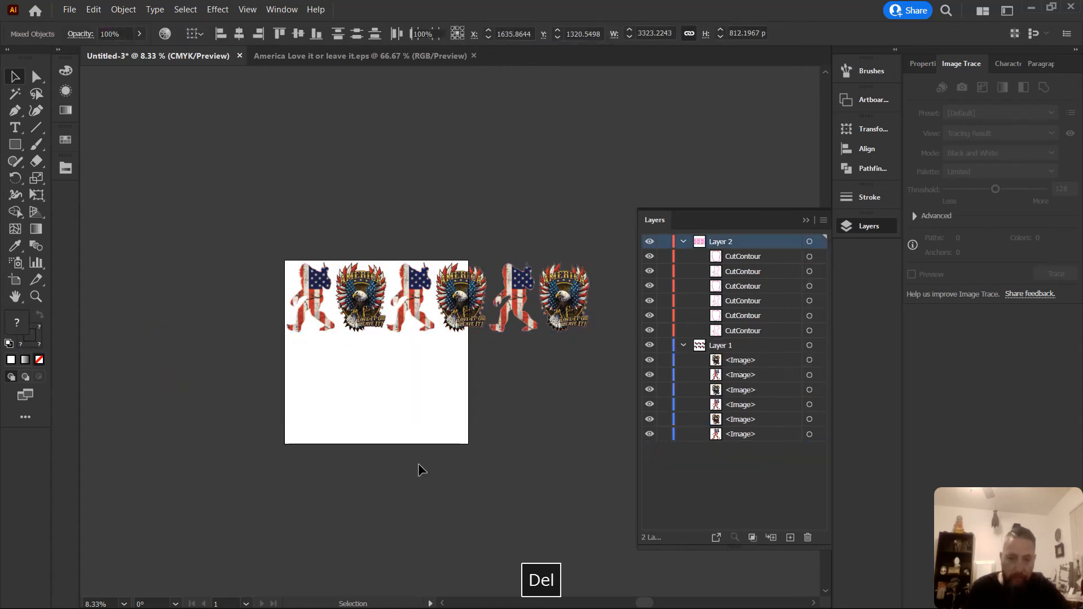
{"action": "left_click_drag", "start_coordinate": [370, 220], "coordinate": [635, 398]}
{"action": "key", "text": "Delete"}
{"action": "scroll", "coordinate": [301, 283], "scroll_direction": "up", "scroll_amount": 4}
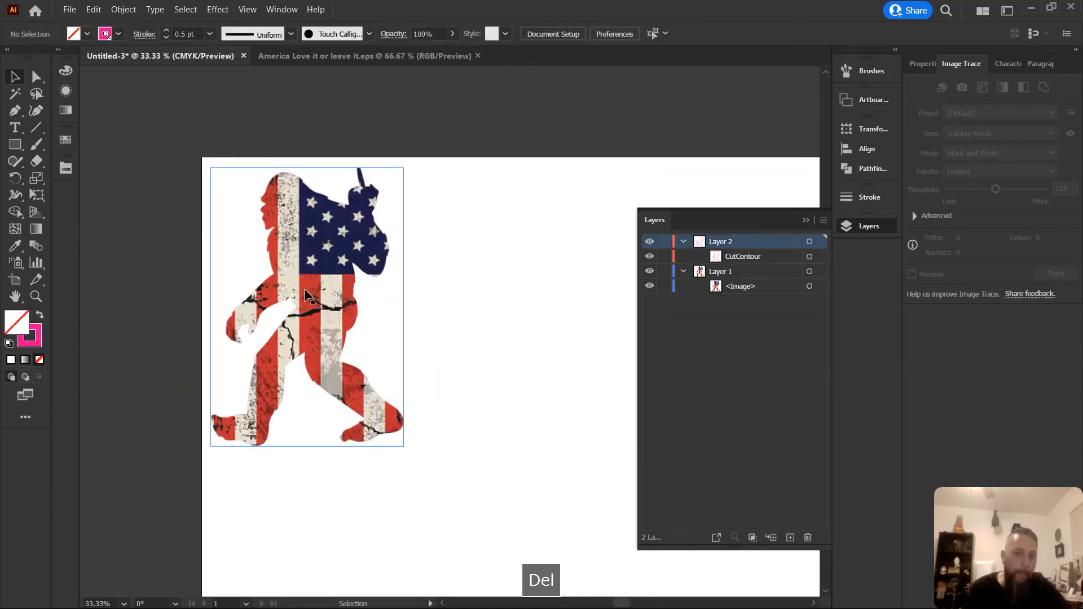
Fit the artboard to the artwork bounds of the Bigfoot and its cut contour
{"action": "scroll", "coordinate": [208, 271], "scroll_direction": "down", "scroll_amount": 3}
{"action": "key", "text": "ctrl+a"}
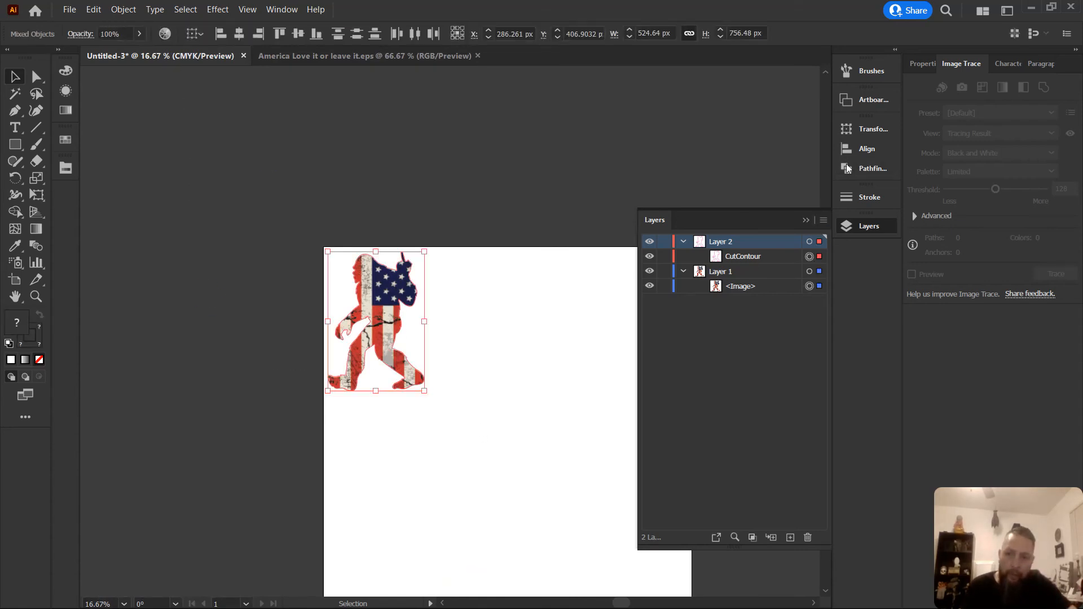
{"action": "left_click", "coordinate": [125, 9]}
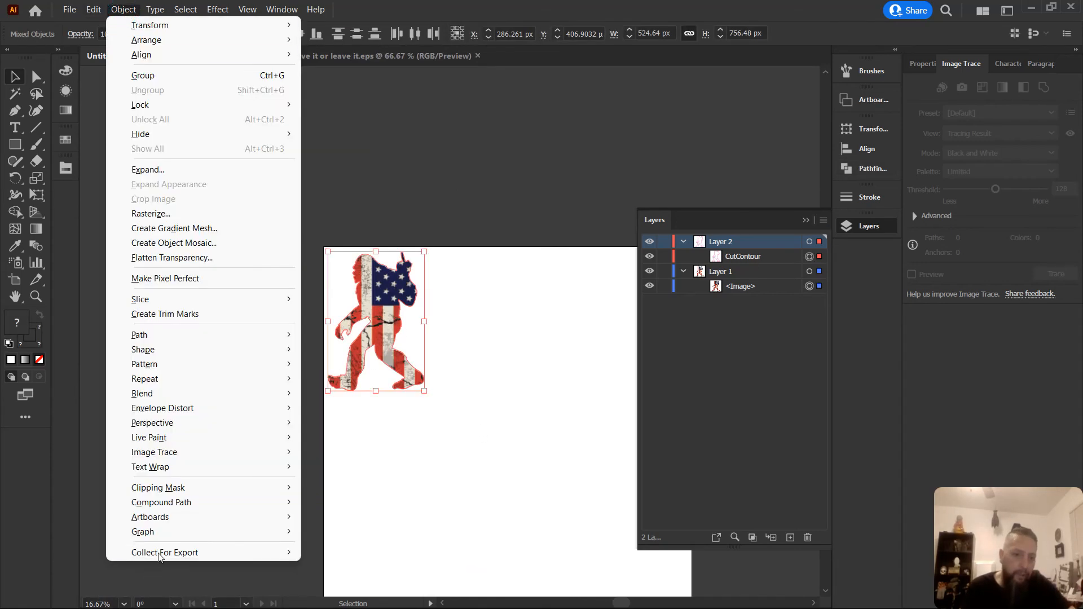
{"action": "mouse_move", "coordinate": [191, 517]}
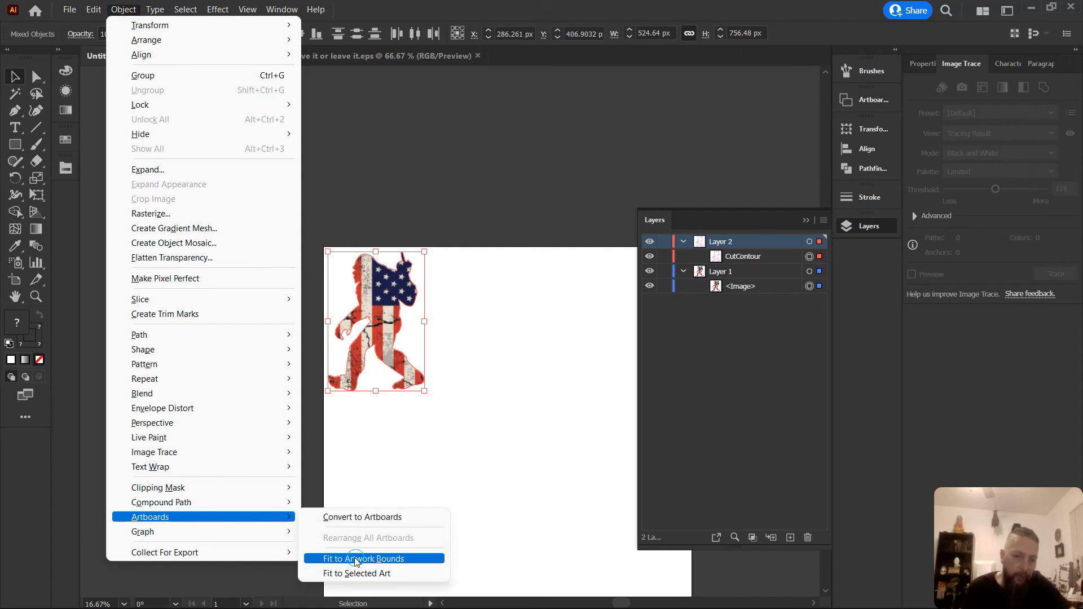
{"action": "left_click", "coordinate": [356, 559]}
{"action": "left_click", "coordinate": [241, 418]}
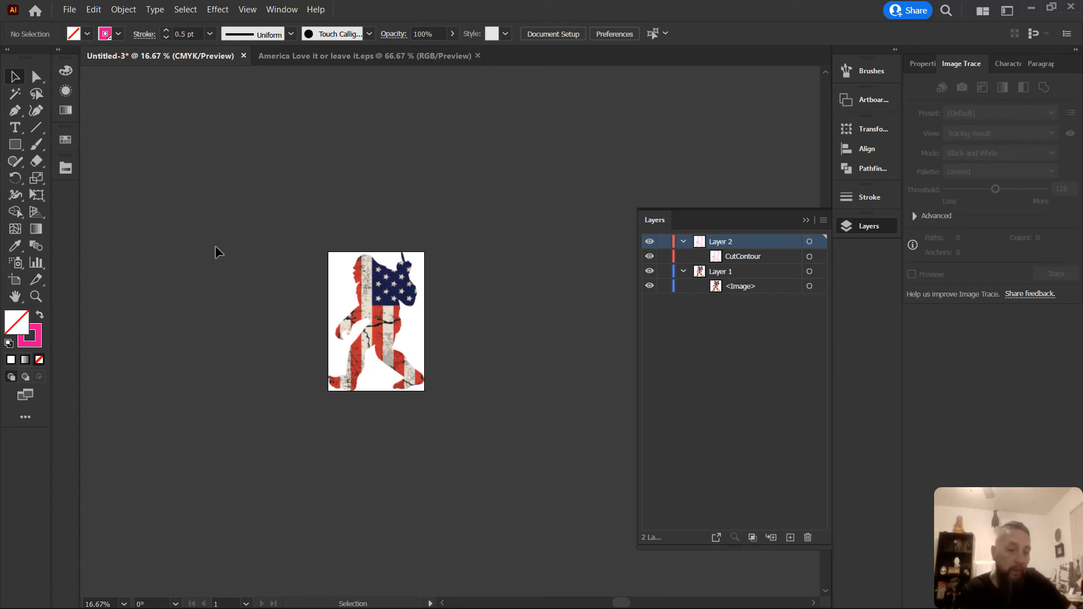
Start saving the Bigfoot artwork on the computer as an Illustrator EPS named BF test in the Cut Ready EPS files folder
{"action": "left_click_drag", "start_coordinate": [231, 236], "coordinate": [456, 382]}
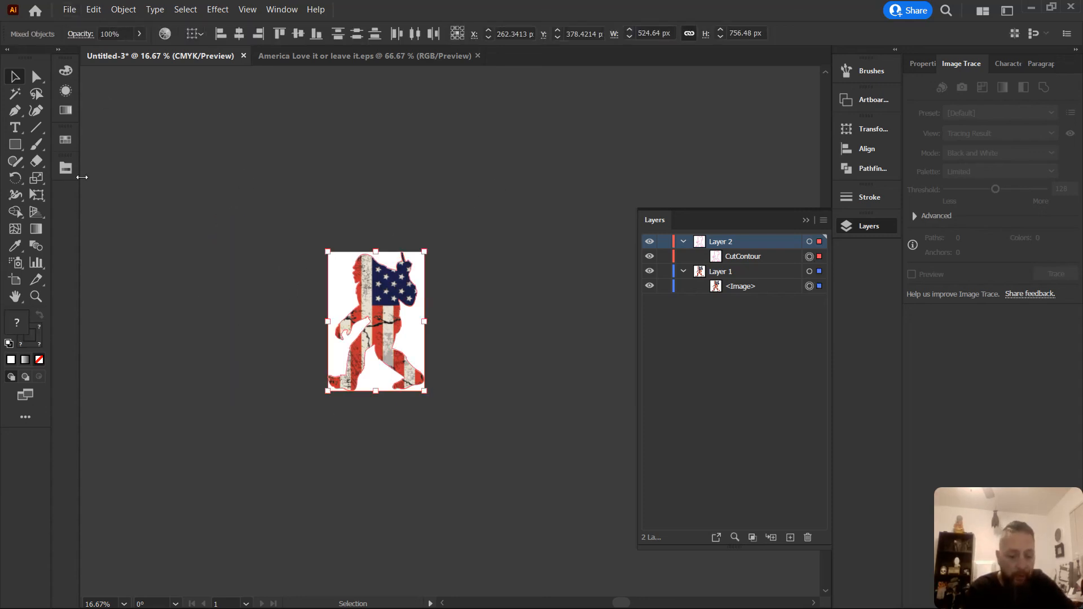
{"action": "key", "text": "ctrl+s"}
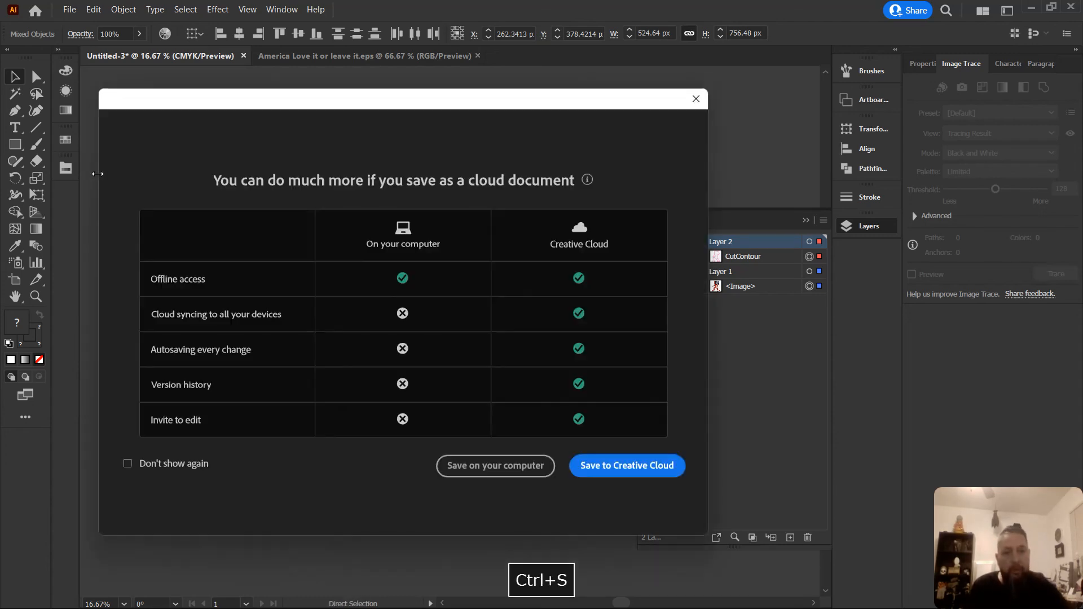
{"action": "left_click", "coordinate": [472, 465]}
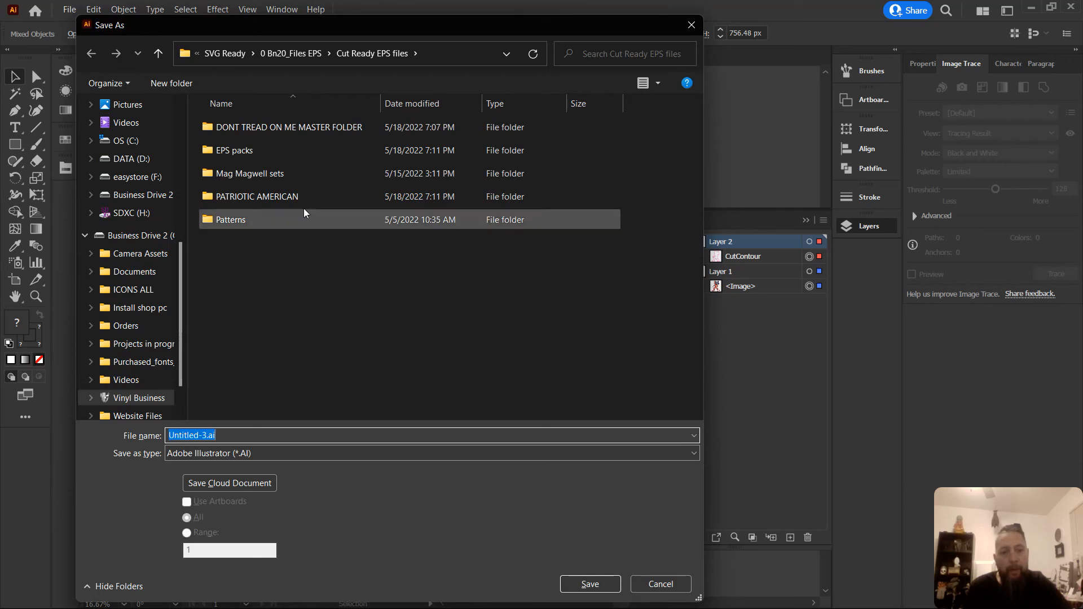
{"action": "left_click", "coordinate": [158, 55]}
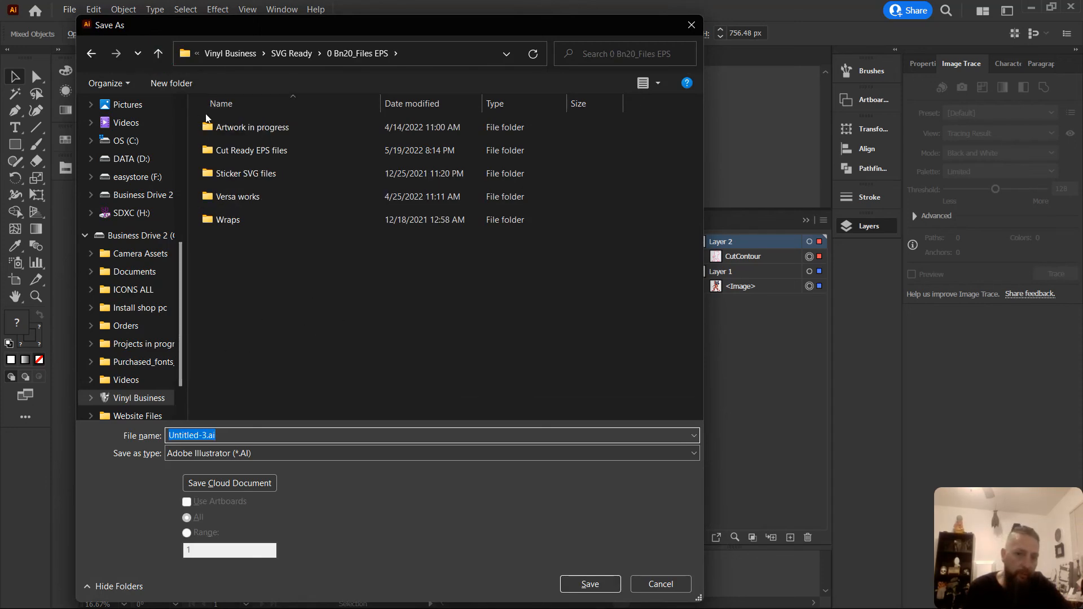
{"action": "double_click", "coordinate": [243, 150]}
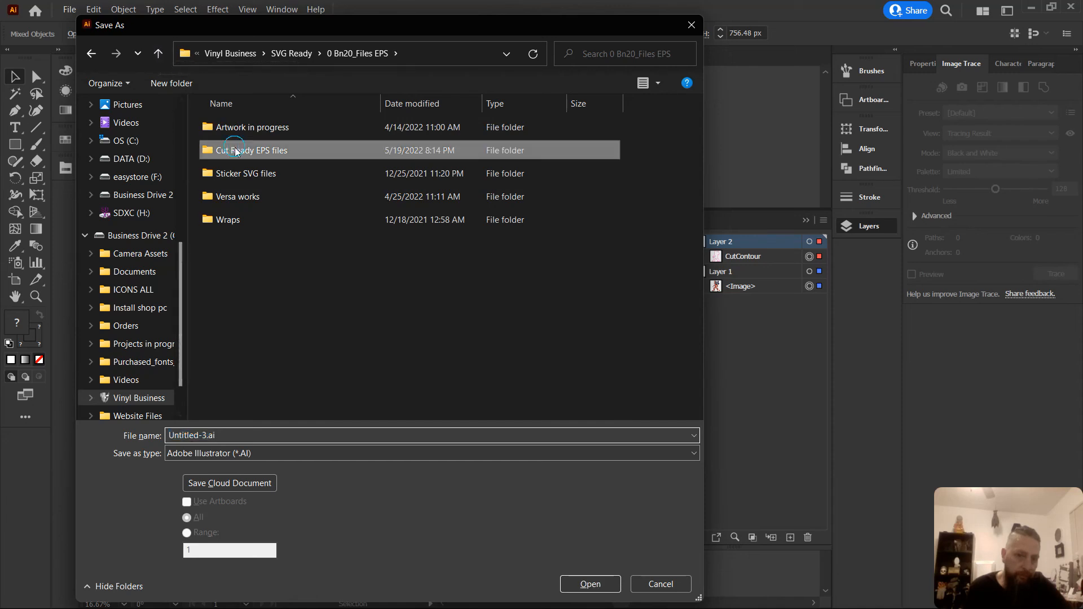
{"action": "left_click", "coordinate": [246, 437]}
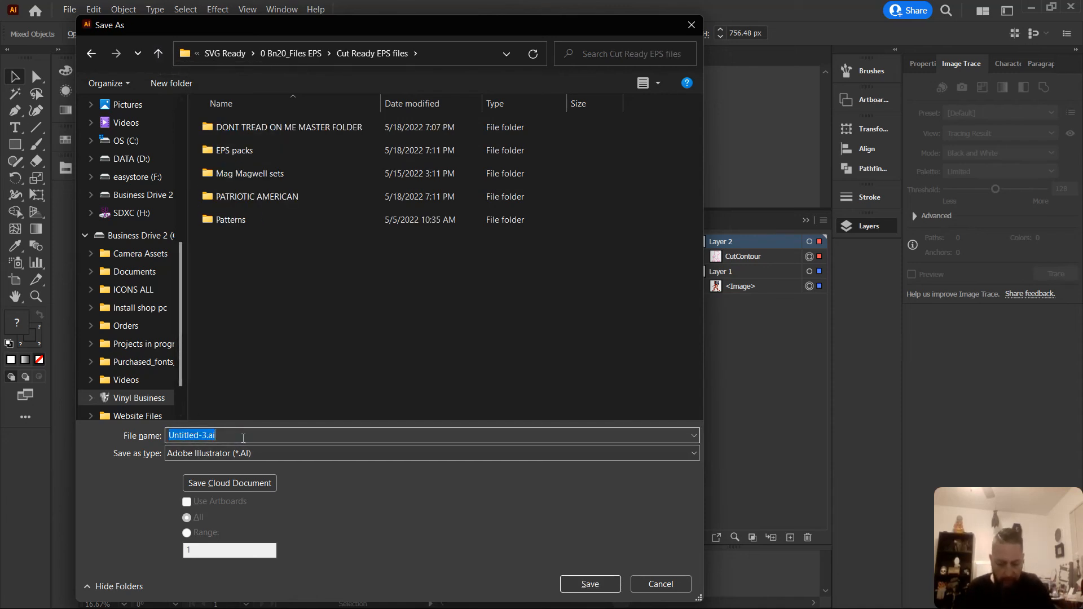
{"action": "type", "text": "BF test"}
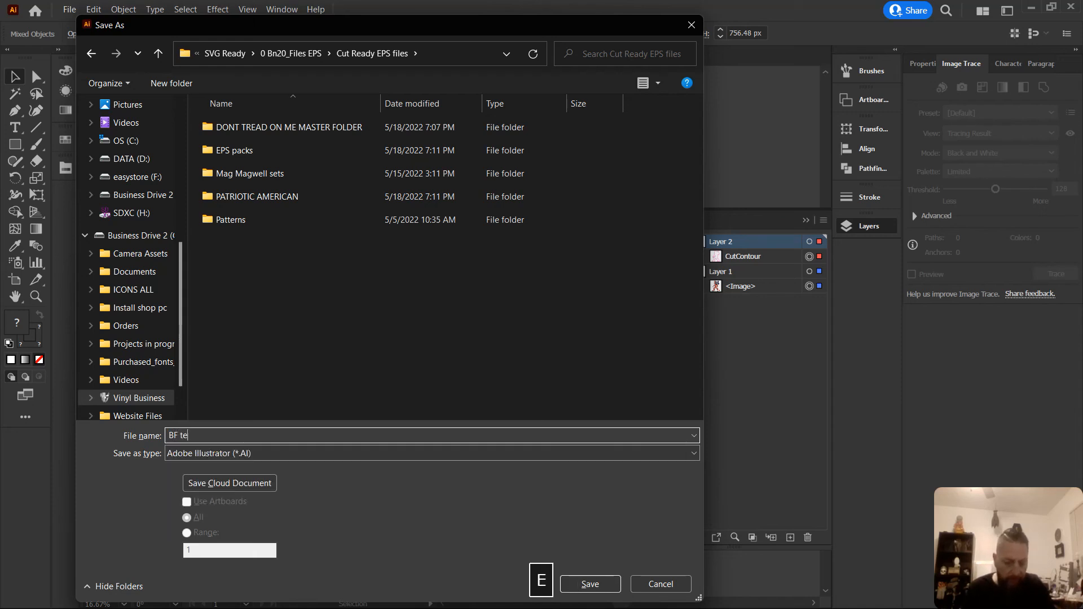
{"action": "left_click", "coordinate": [222, 454]}
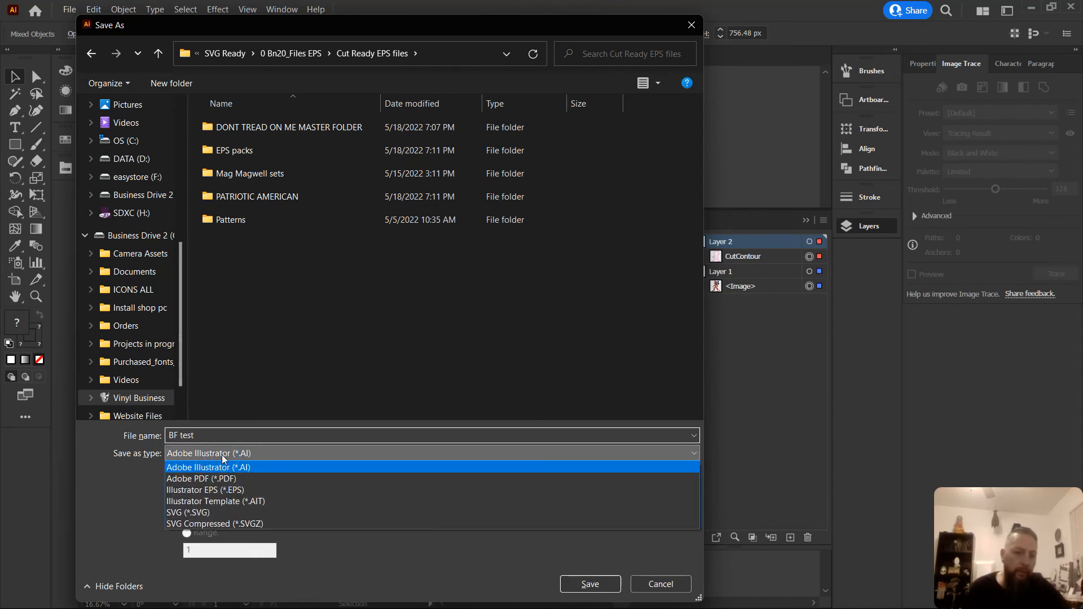
{"action": "left_click", "coordinate": [224, 491]}
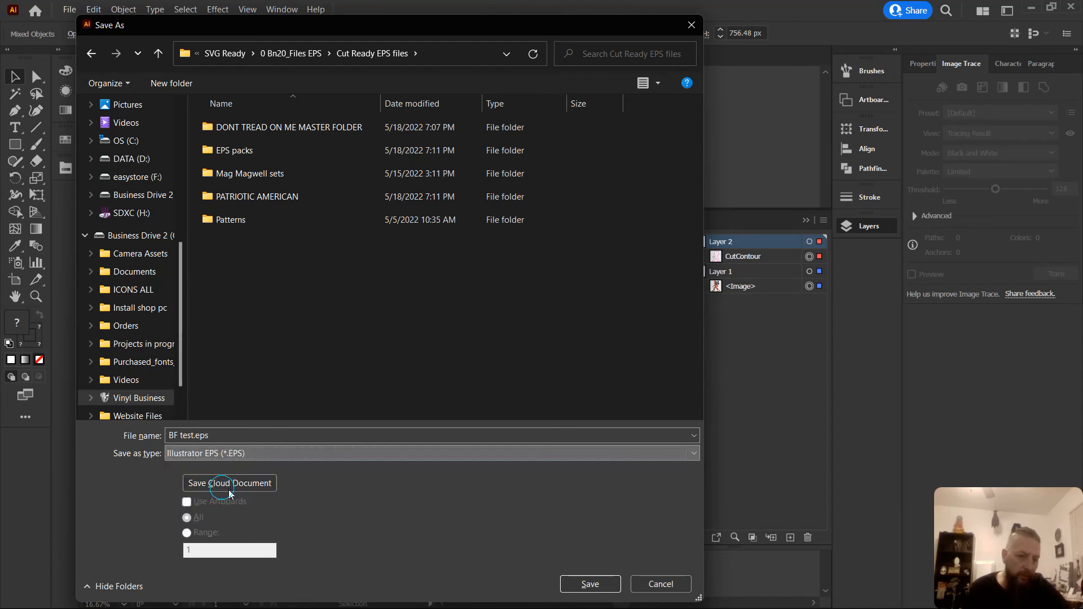
{"action": "left_click", "coordinate": [573, 580]}
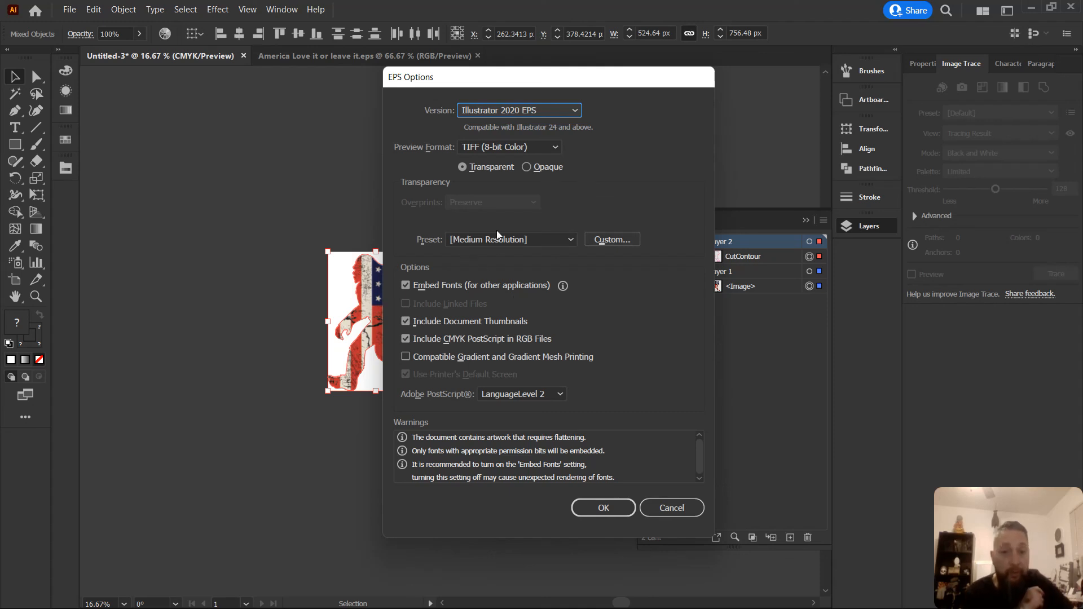
Try the High Resolution preset with compatible gradient and gradient mesh printing in the EPS options, and cancel the save
{"action": "left_click", "coordinate": [570, 239]}
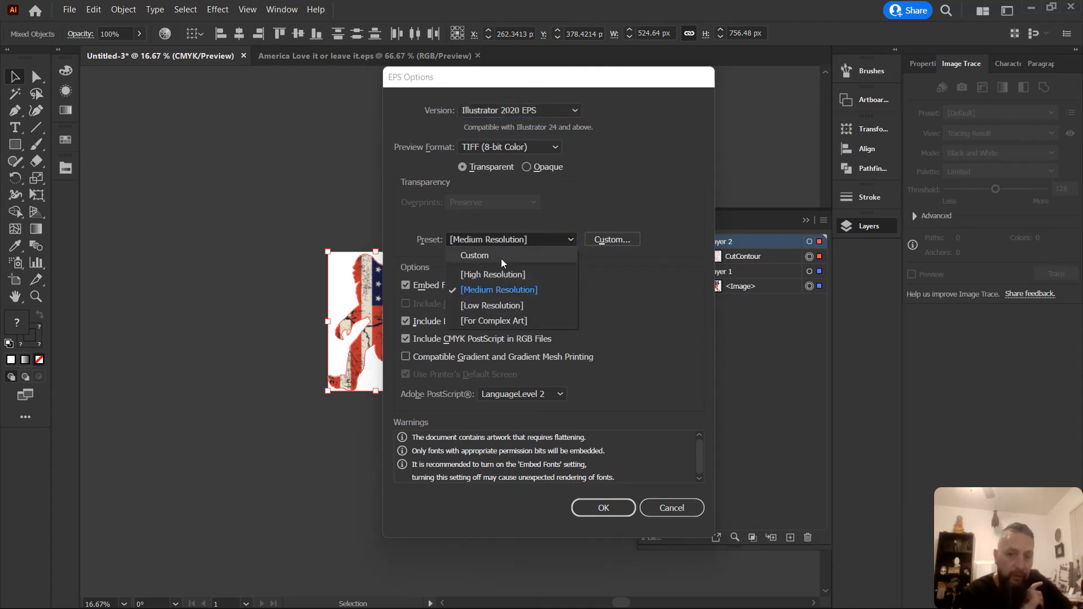
{"action": "left_click", "coordinate": [510, 275]}
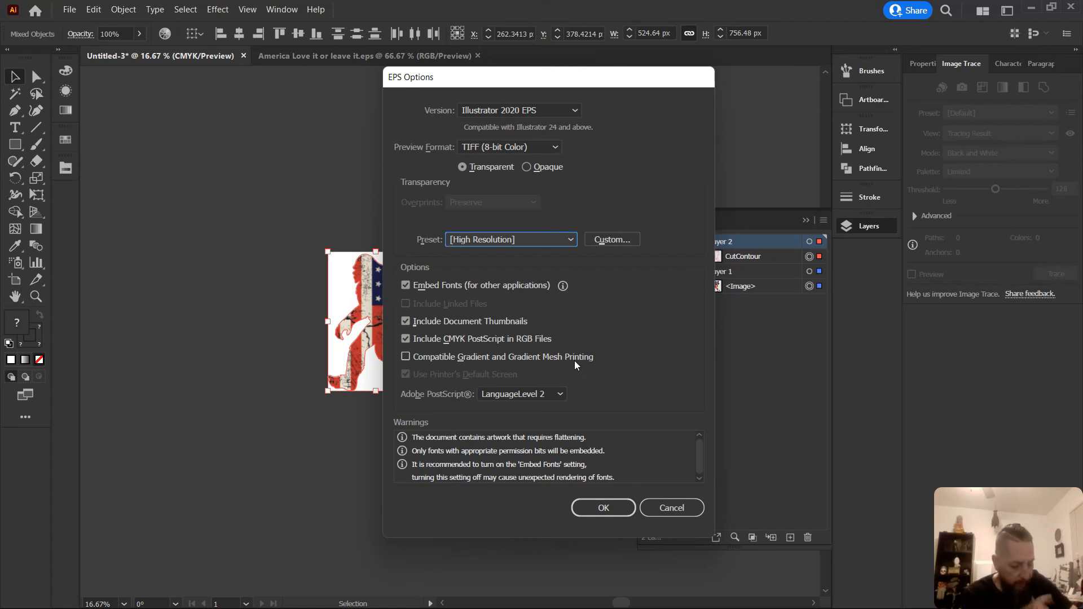
{"action": "left_click", "coordinate": [404, 357]}
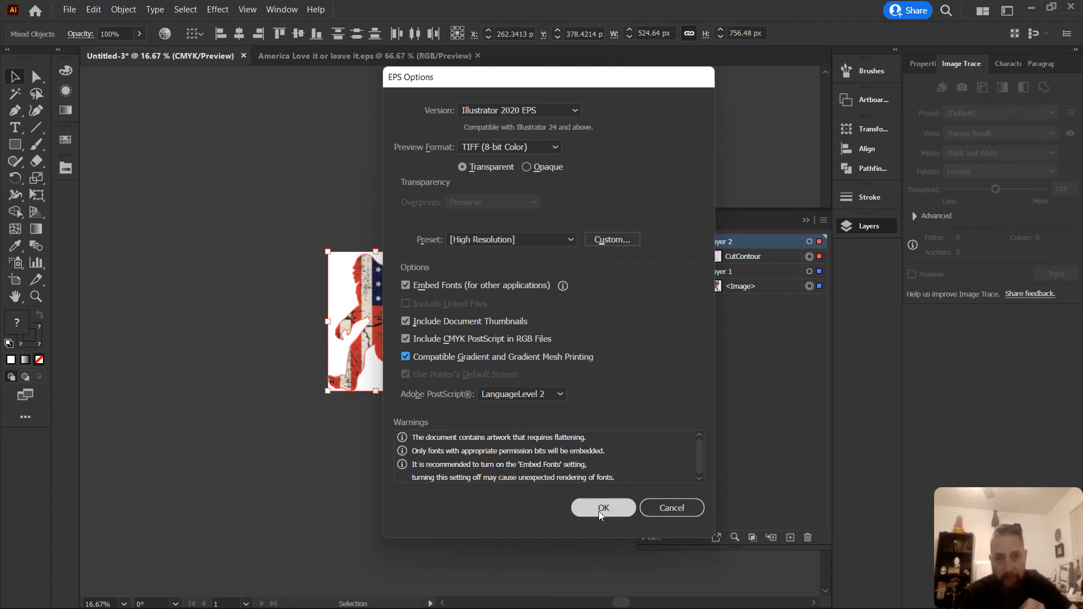
{"action": "left_click", "coordinate": [661, 510]}
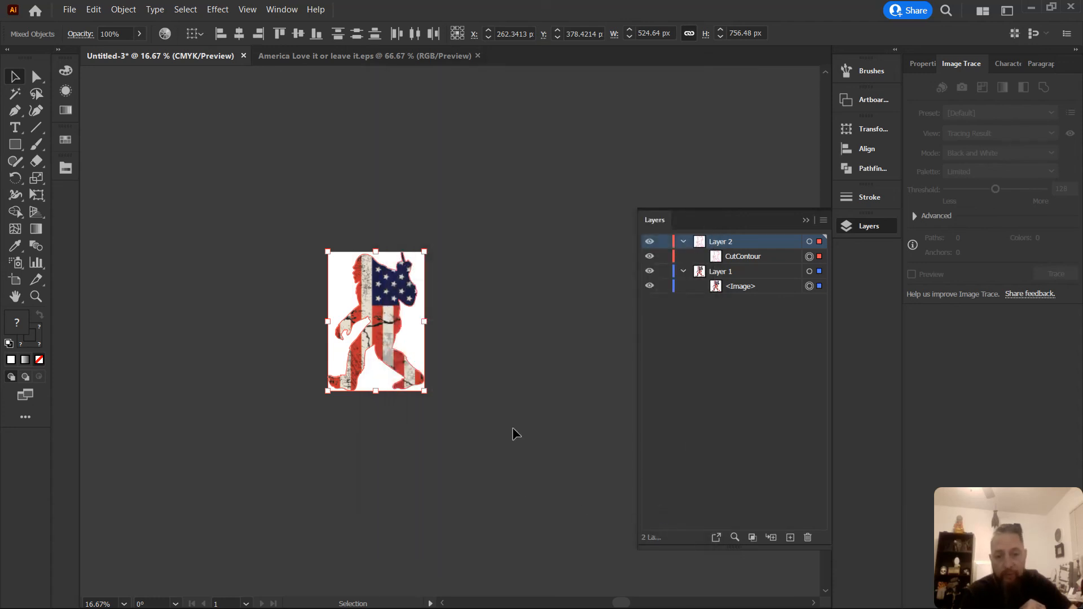